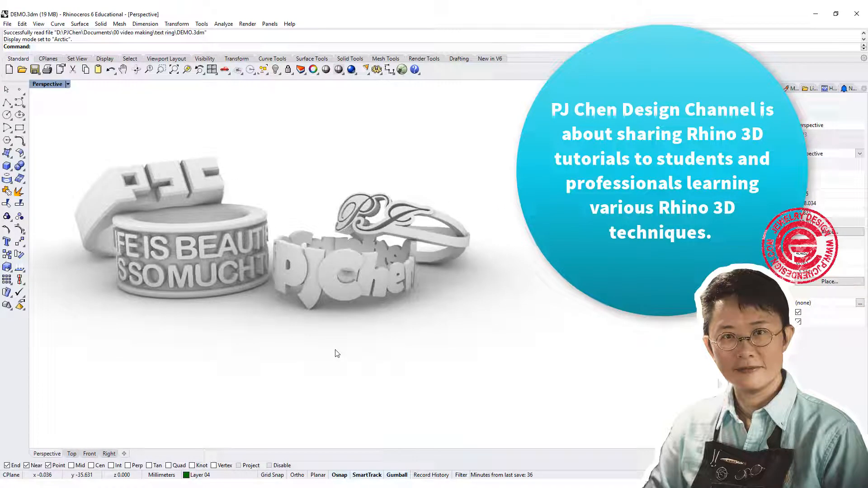
Step: Examine the finished text rings and the wraparound lettering of the name ring from several angles
right_click_drag(313, 365, 325, 372)
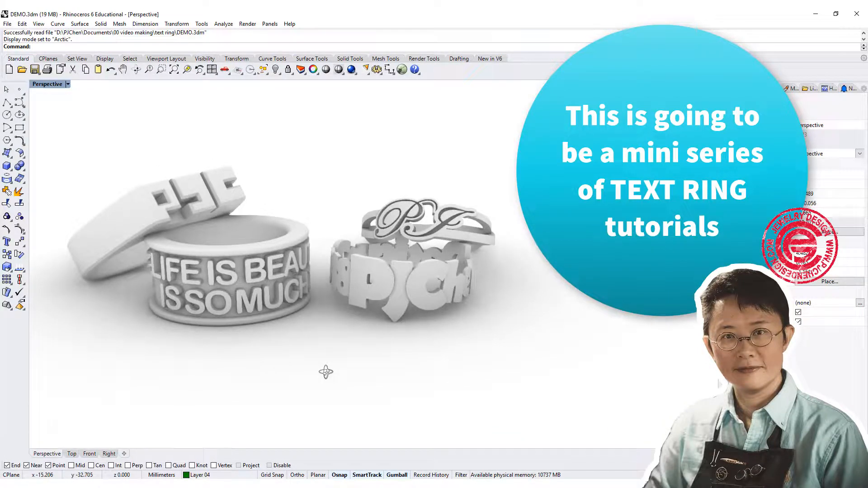
right_click_drag(327, 376, 309, 371)
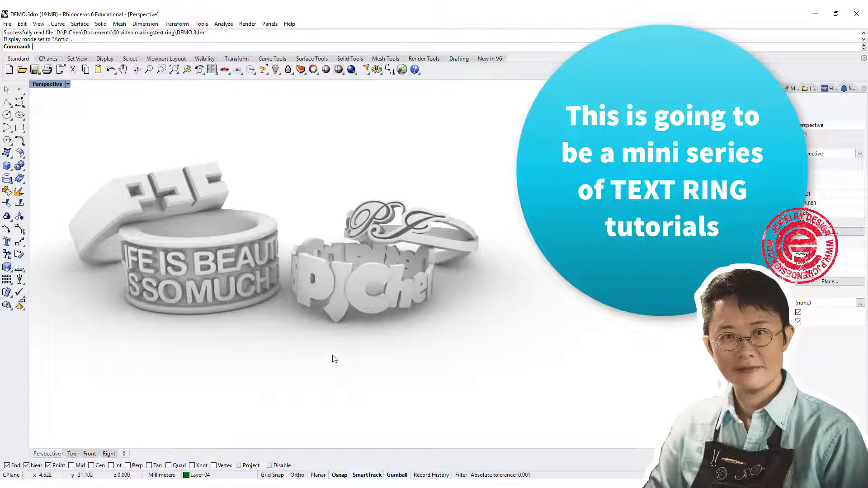
right_click_drag(330, 368, 340, 376)
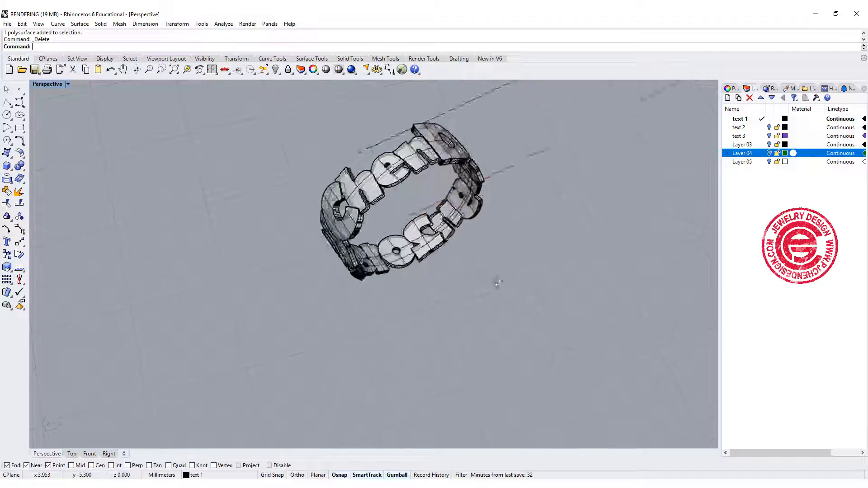
right_click_drag(531, 287, 435, 324)
scroll(425, 292, "up", 2)
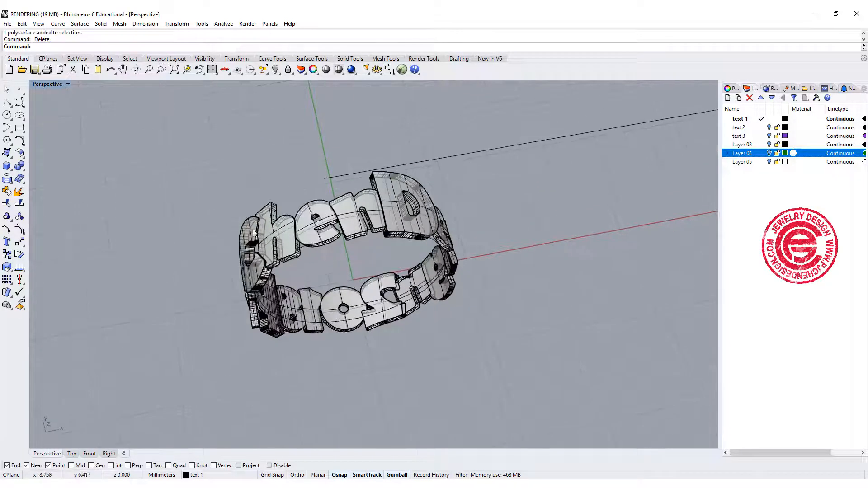
mouse_move(375, 304)
right_mouse_down()
mouse_move(281, 251)
mouse_move(390, 340)
mouse_move(370, 295)
right_mouse_up()
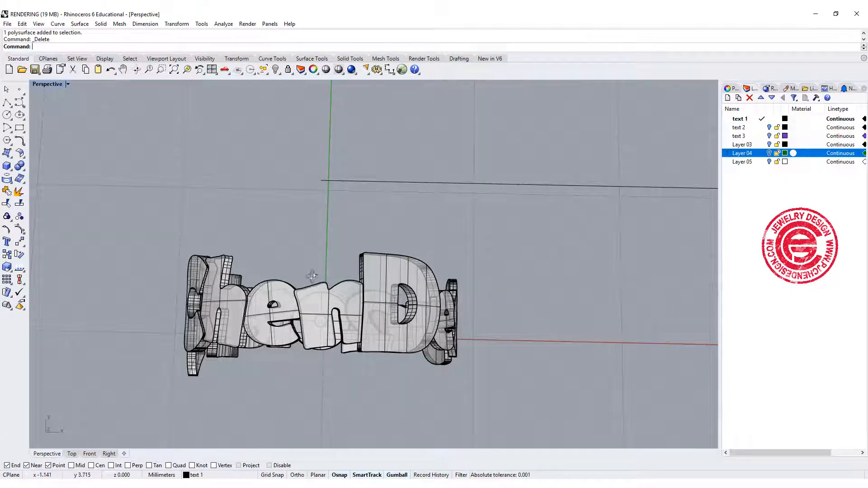
mouse_move(313, 276)
right_mouse_down()
mouse_move(305, 245)
mouse_move(300, 267)
right_mouse_up()
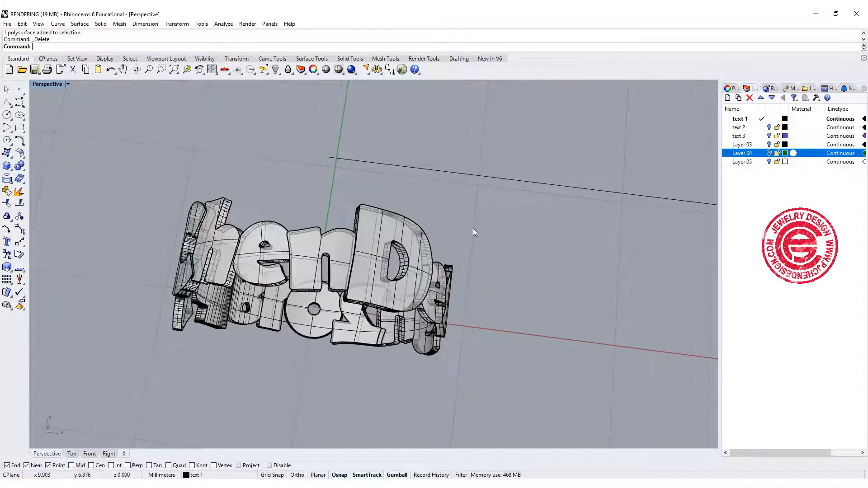
right_click_drag(473, 233, 478, 234)
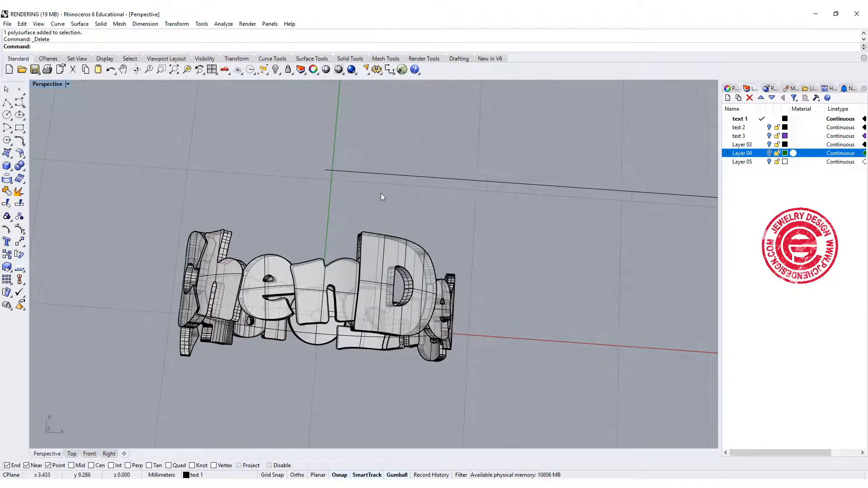
right_click_drag(393, 192, 375, 200)
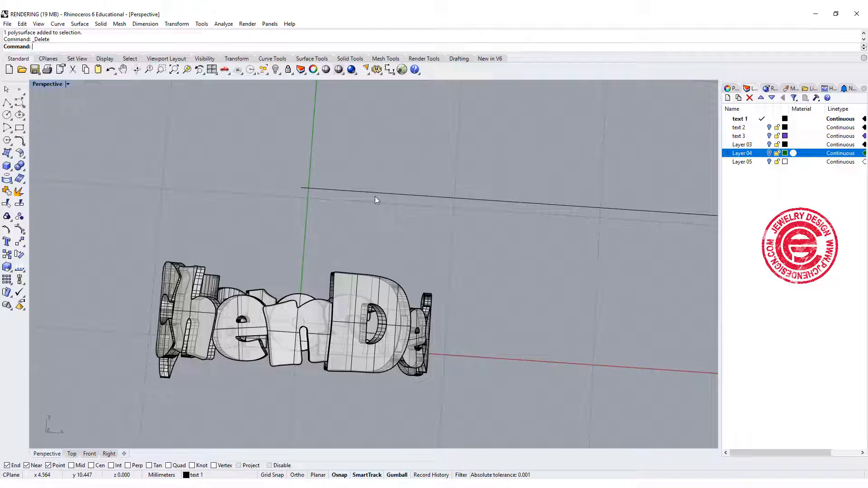
right_click_drag(375, 199, 343, 245)
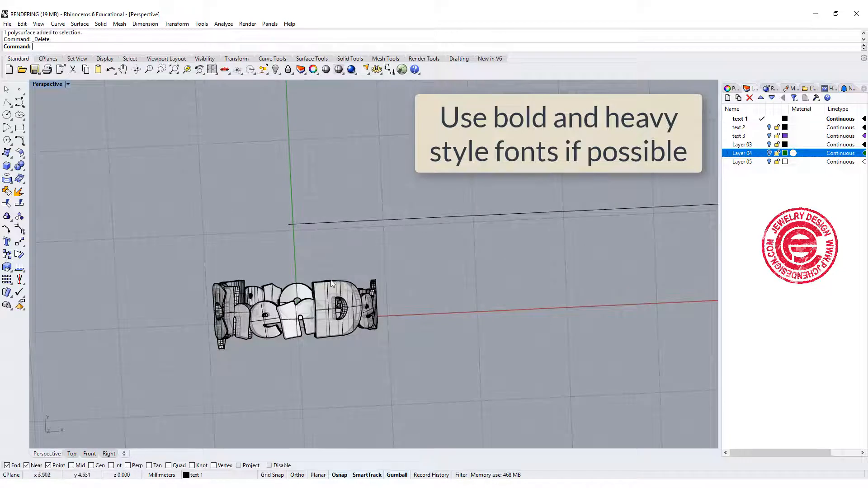
Step: Delete the finished lettering ring and select the circle that defines its size
left_click(333, 283)
key("Delete")
right_click_drag(339, 291, 346, 246)
left_click(349, 243)
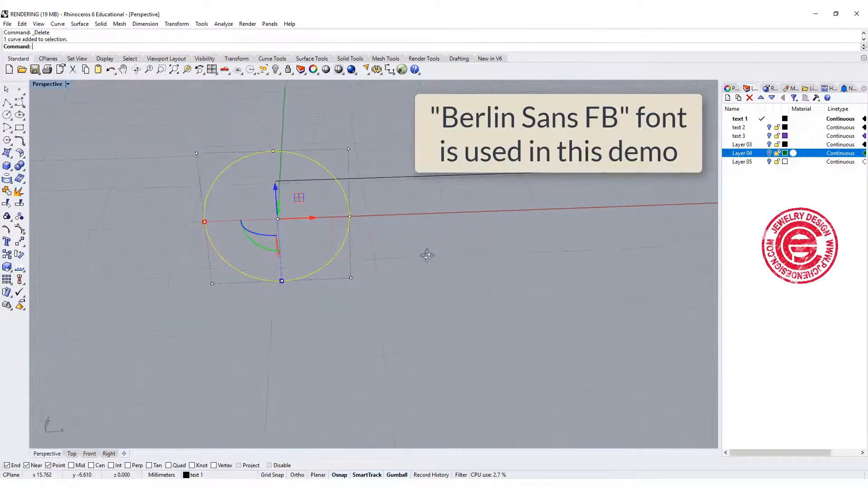
mouse_move(428, 255)
right_mouse_down()
mouse_move(451, 243)
mouse_move(405, 243)
mouse_move(444, 240)
mouse_move(423, 246)
right_mouse_up()
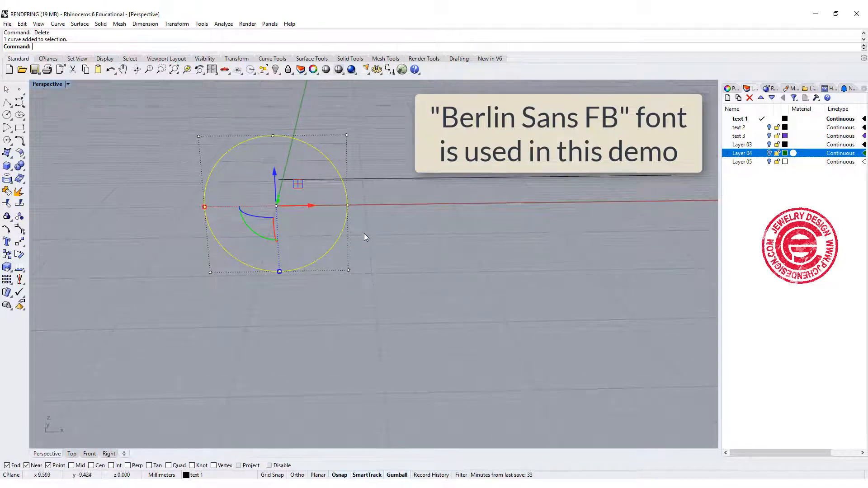
Step: Delete the existing straight reference line beside the ring circle
left_click(378, 229)
right_click_drag(378, 230, 420, 212)
left_click_drag(435, 201, 427, 152)
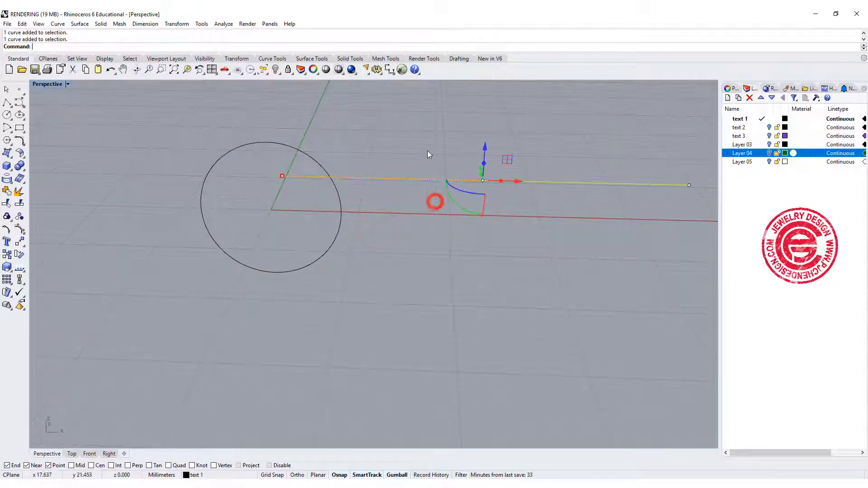
key("Delete")
right_click_drag(386, 199, 371, 191)
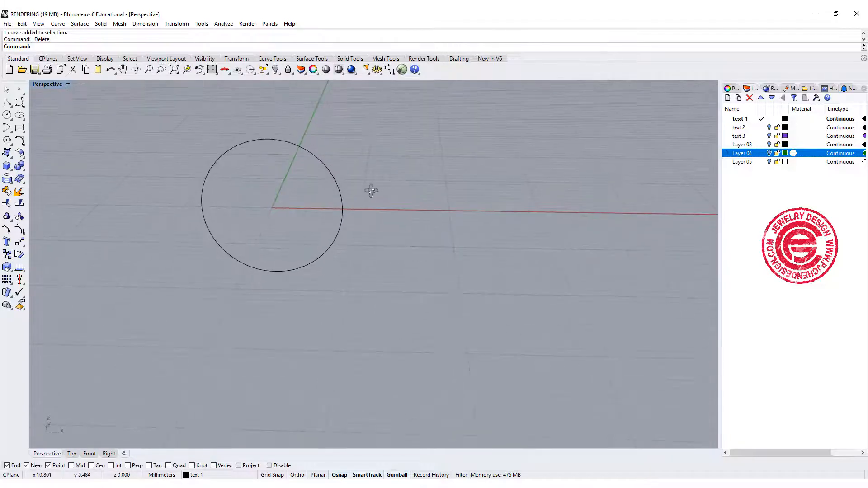
Step: Measure the circumference of the ring circle with the Length command
left_click(341, 210)
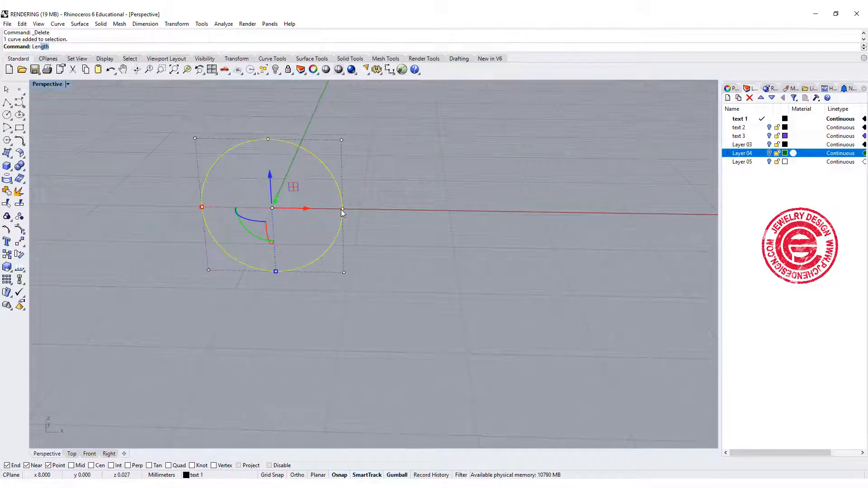
key("Return")
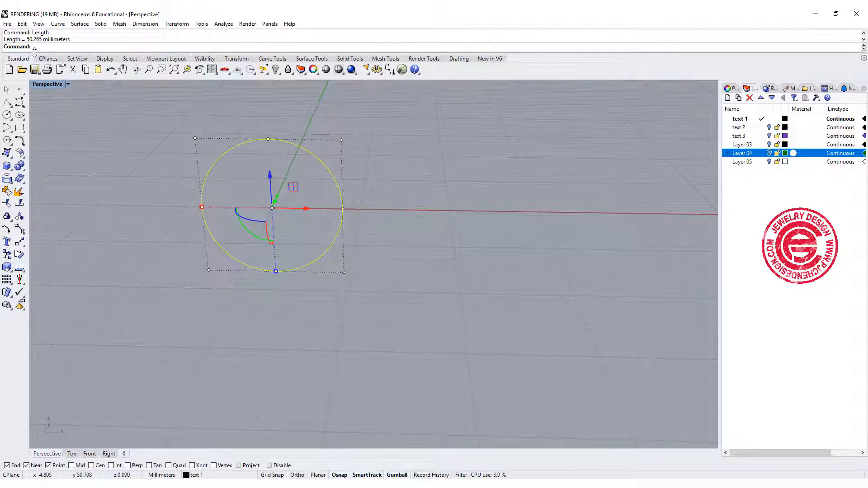
right_click_drag(119, 100, 126, 185)
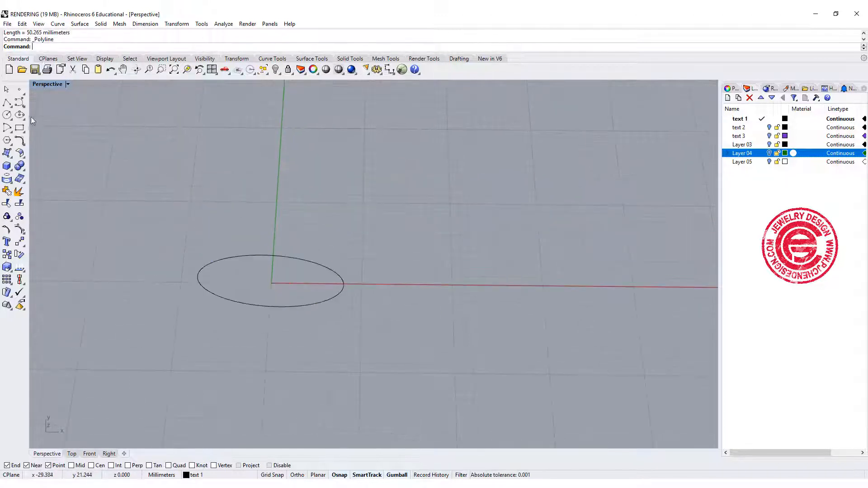
Step: Draw a straight 50.265 mm polyline parallel to the X axis behind the ring circle, starting near the Y axis
left_click(8, 103)
left_click(264, 202)
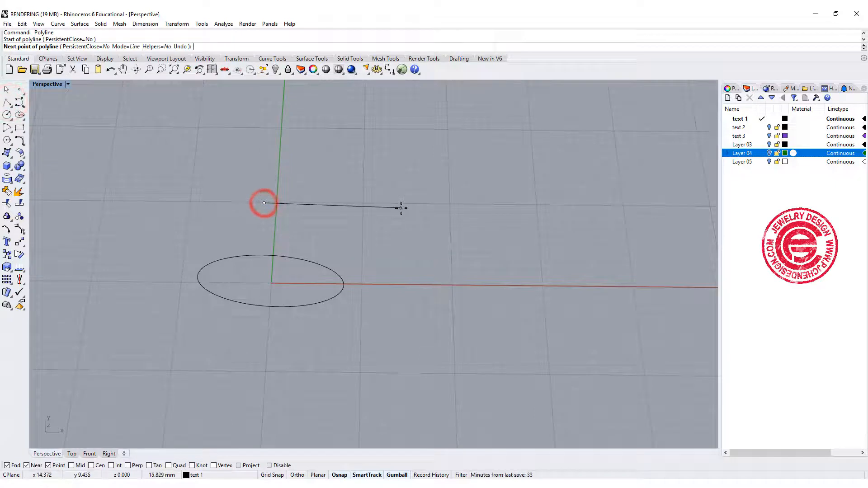
type("50.2")
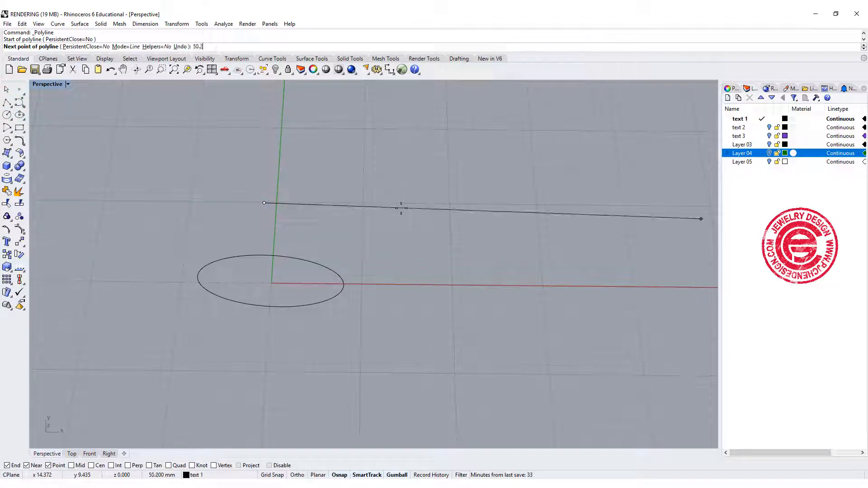
type("65")
key("Return")
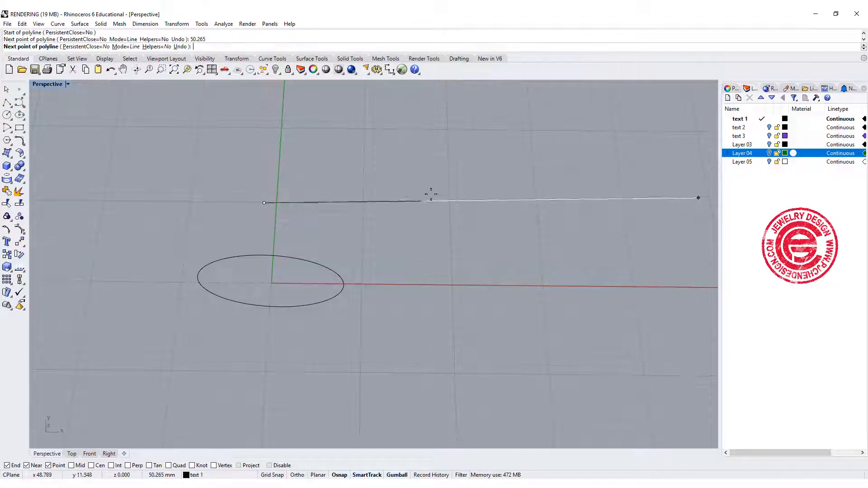
left_click(454, 183)
key("Return")
right_click_drag(500, 211, 472, 202)
left_click(480, 189)
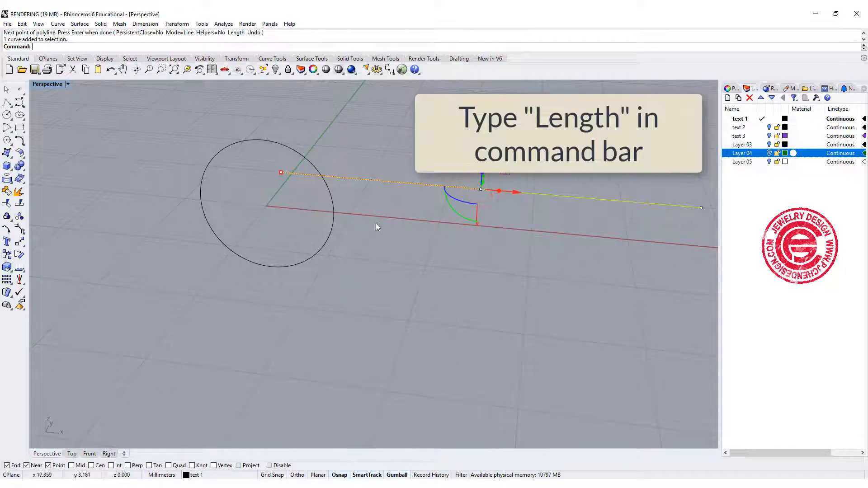
mouse_move(398, 245)
right_mouse_down()
mouse_move(426, 320)
mouse_move(413, 335)
mouse_move(442, 304)
mouse_move(406, 259)
right_mouse_up()
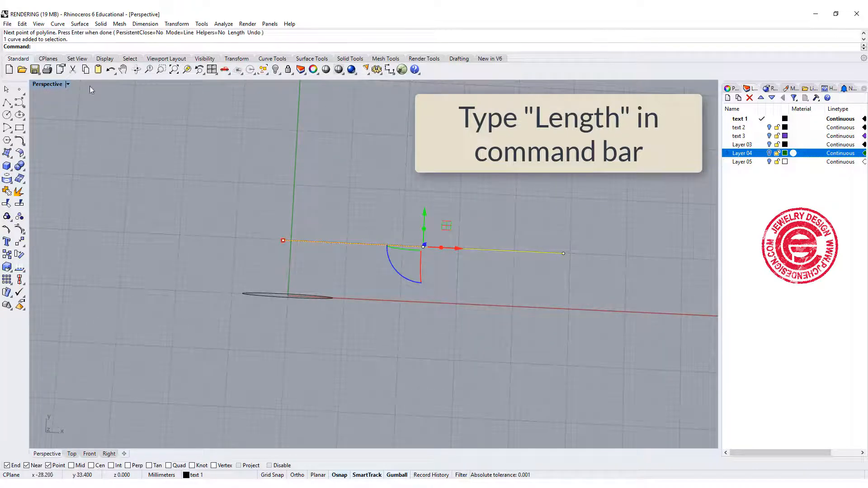
Step: In the maximized Top view, start a text object and set its height to 10 mm
double_click(36, 85)
double_click(36, 84)
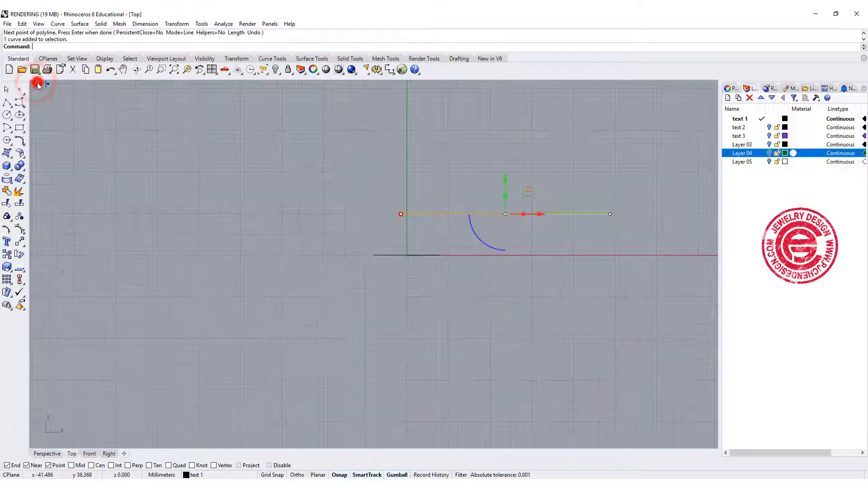
scroll(419, 201, "down", 2)
right_click_drag(385, 208, 316, 240)
scroll(344, 224, "up", 6)
right_click_drag(381, 211, 281, 200)
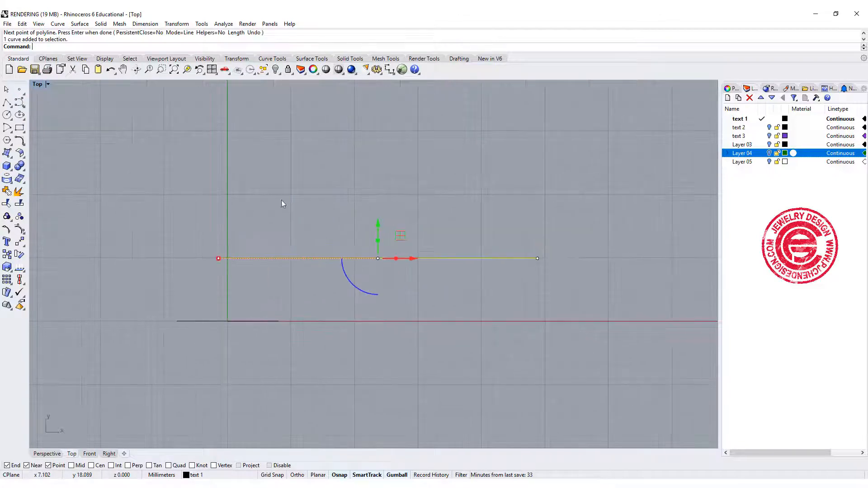
left_click(291, 157)
left_click(7, 242)
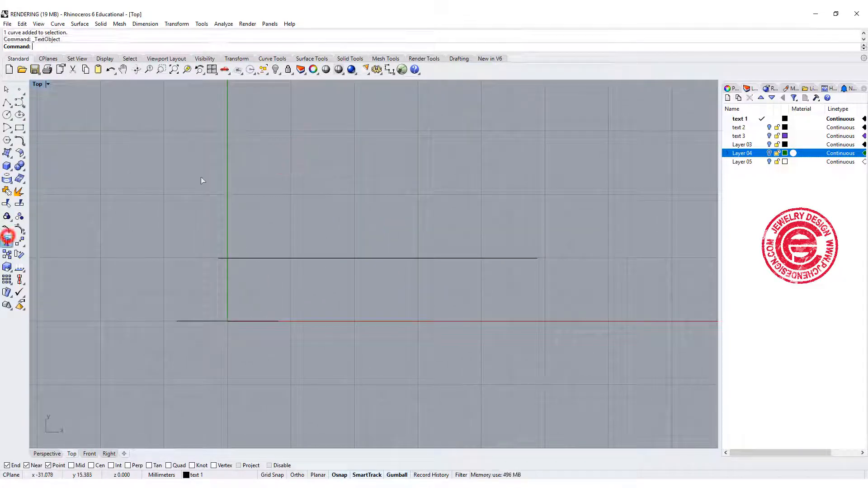
left_click_drag(438, 132, 473, 113)
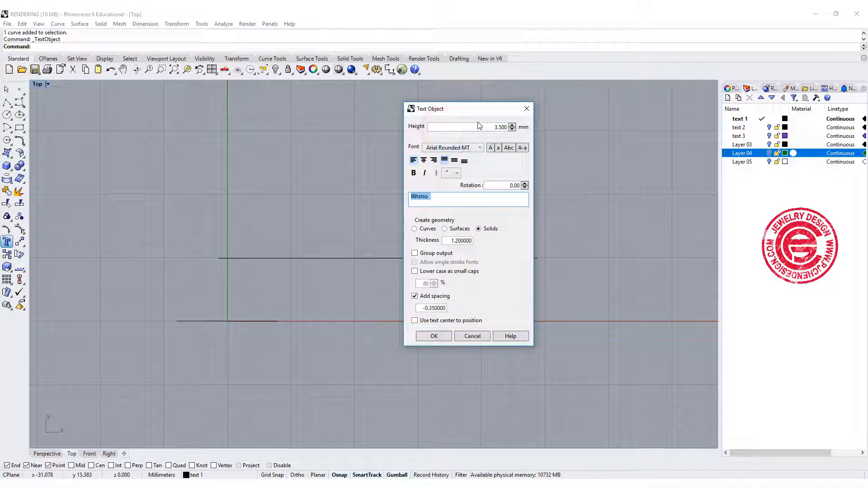
left_click_drag(490, 127, 508, 128)
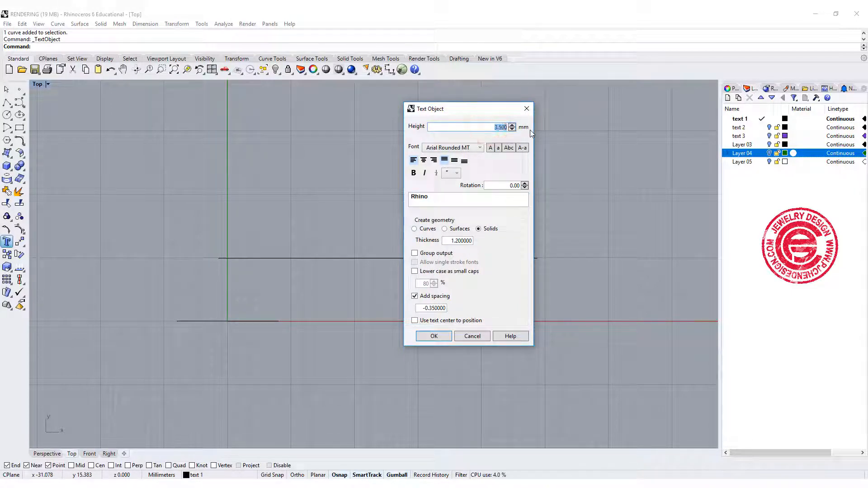
type("10")
Step: Enable grouped output for the text object, set its spacing to 0 and turn off added spacing
left_click(415, 253)
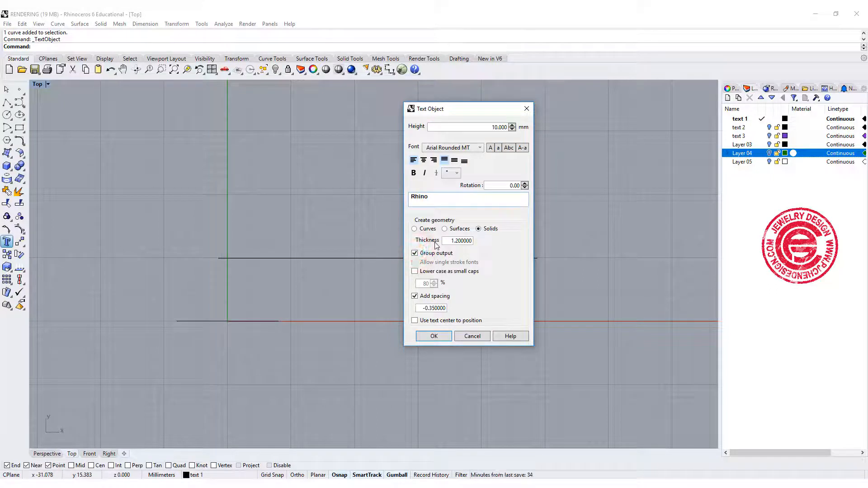
double_click(424, 310)
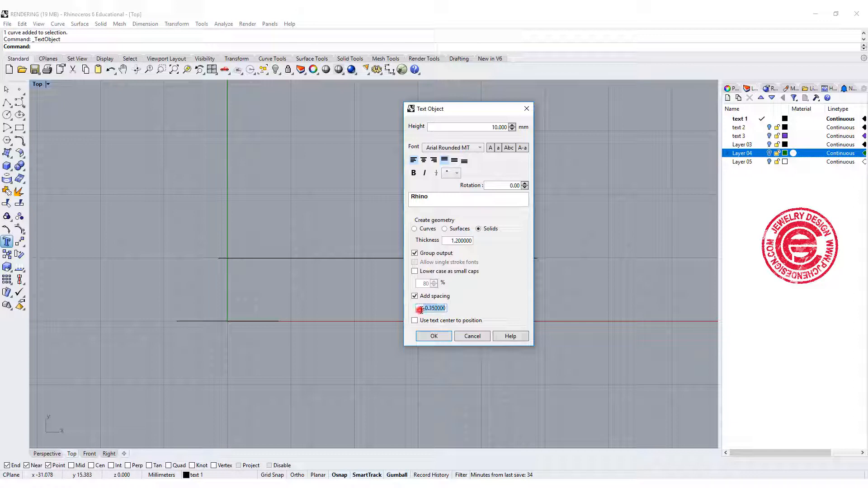
type("0")
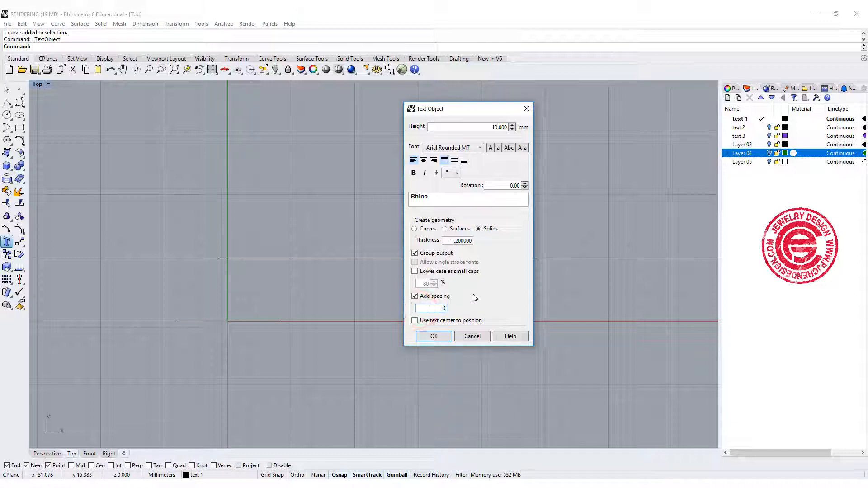
left_click(473, 295)
Step: Replace the text object's content with "PJ Chen Design 2018"
left_click(436, 202)
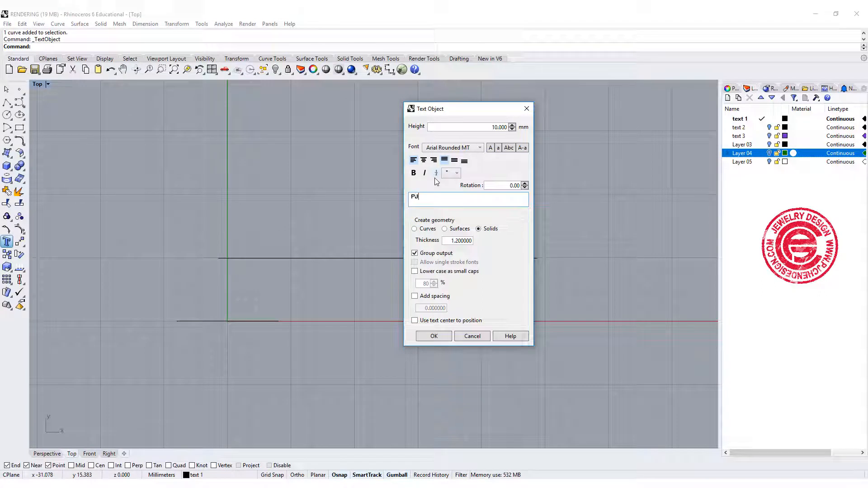
type("PJ Chen De")
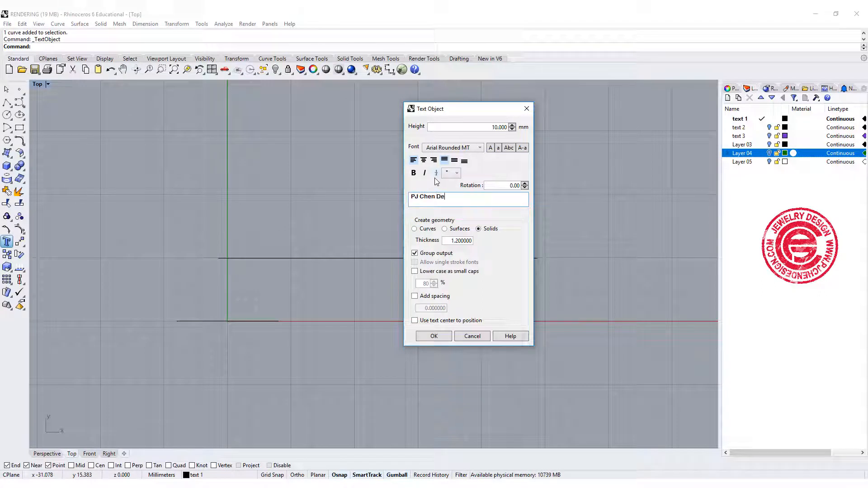
type("sign 2018")
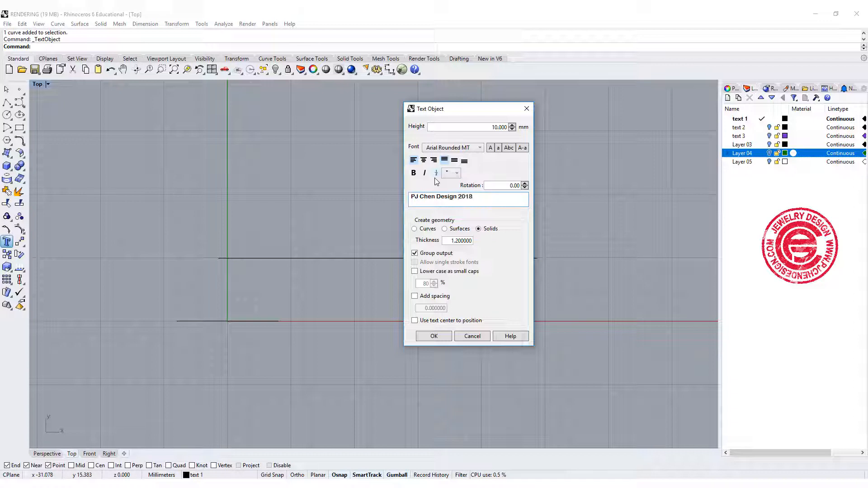
Step: Set the text object's font to Berlin Sans FB
left_click(444, 166)
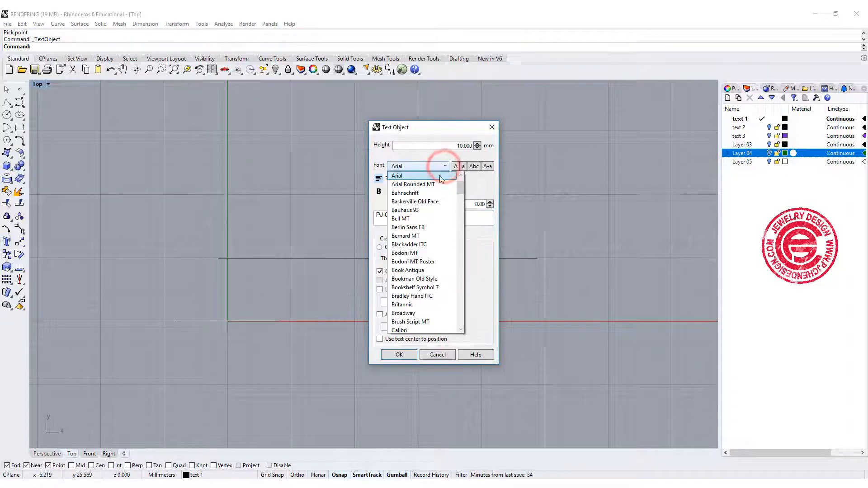
left_click(466, 217)
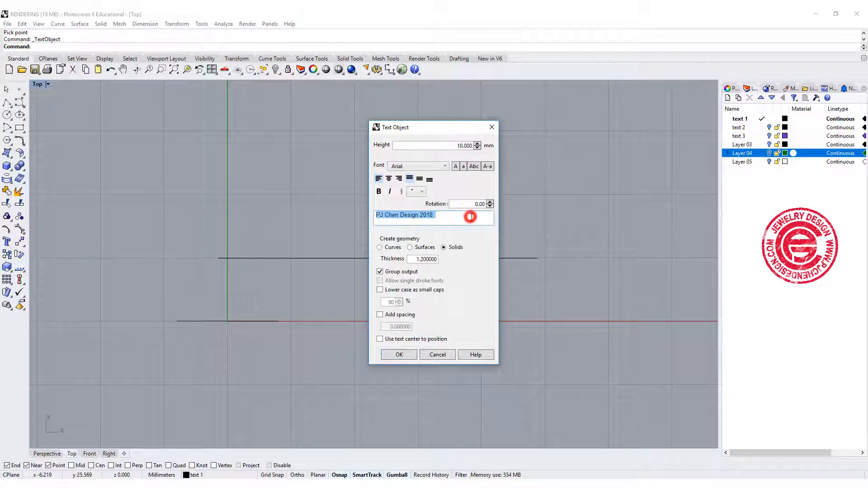
left_click(445, 166)
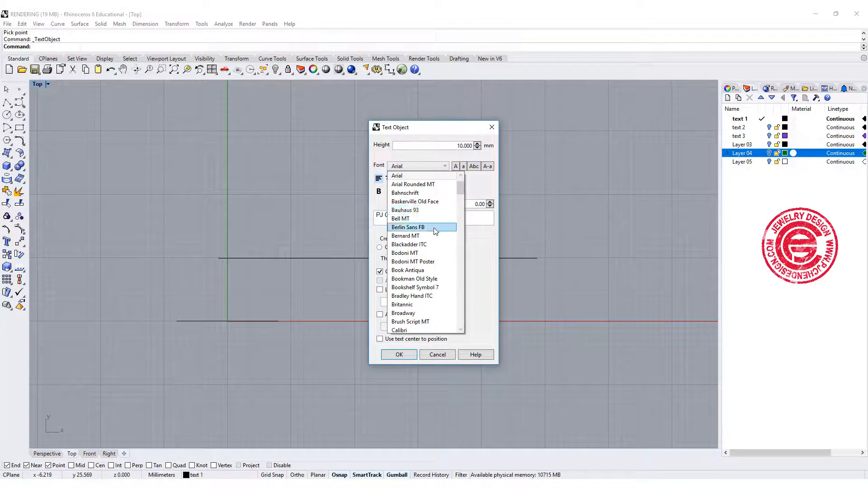
left_click(434, 228)
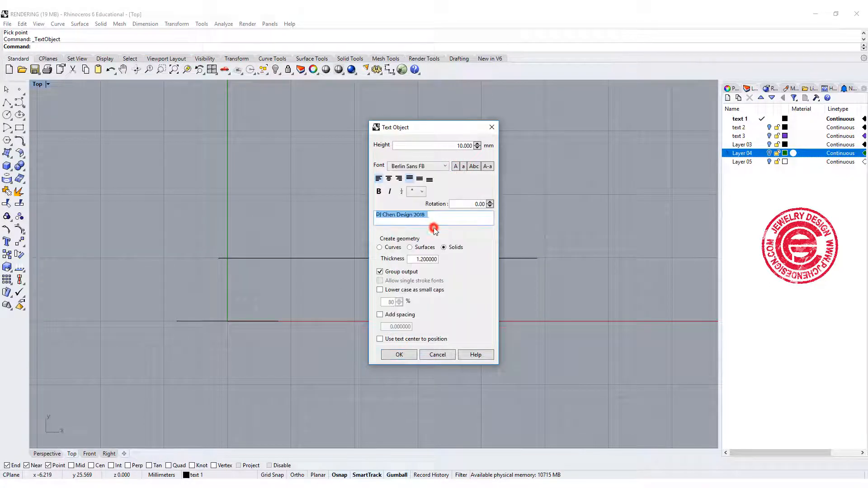
left_click(472, 276)
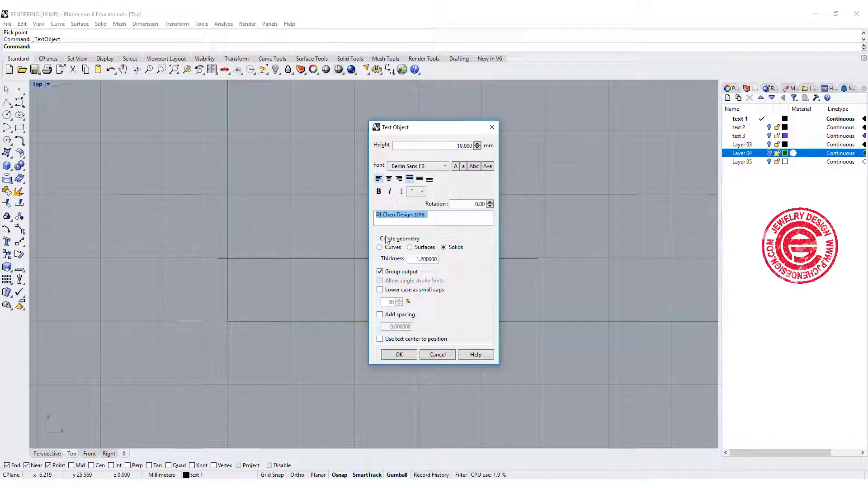
Step: Try placing the regular-weight text above the circumference line, and undo the placement
left_click(393, 355)
left_click(130, 176)
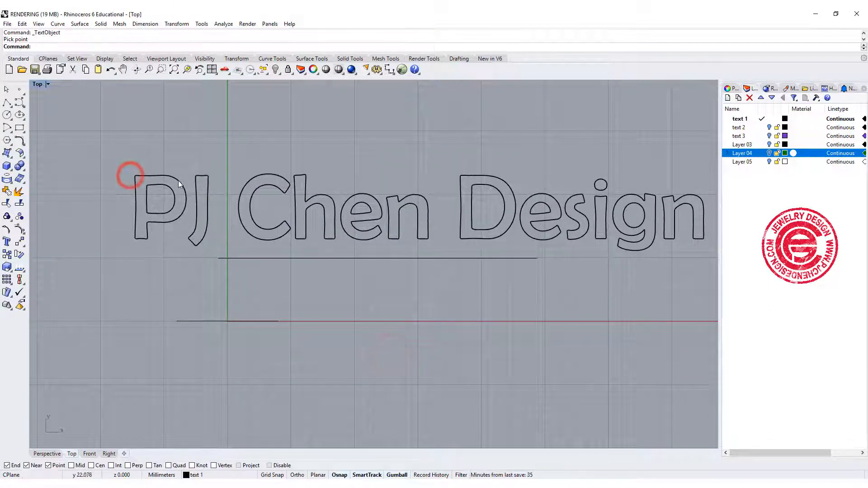
scroll(344, 192, "down", 5)
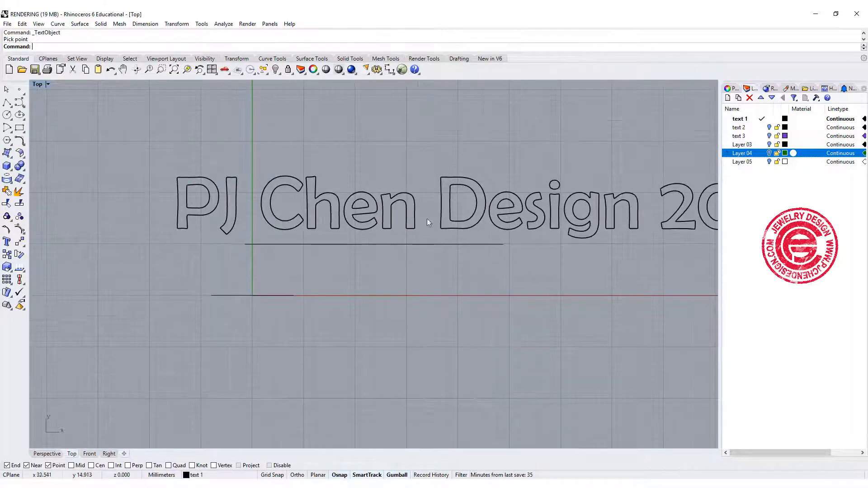
scroll(503, 213, "up", 2)
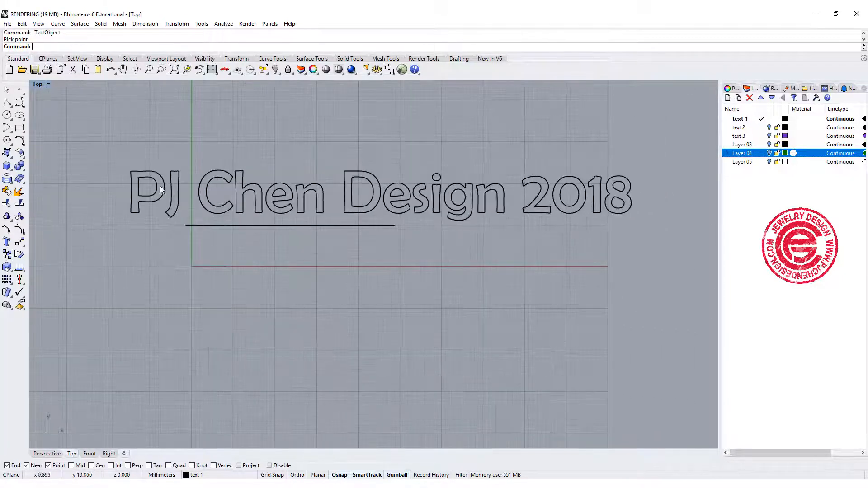
key("ctrl+z")
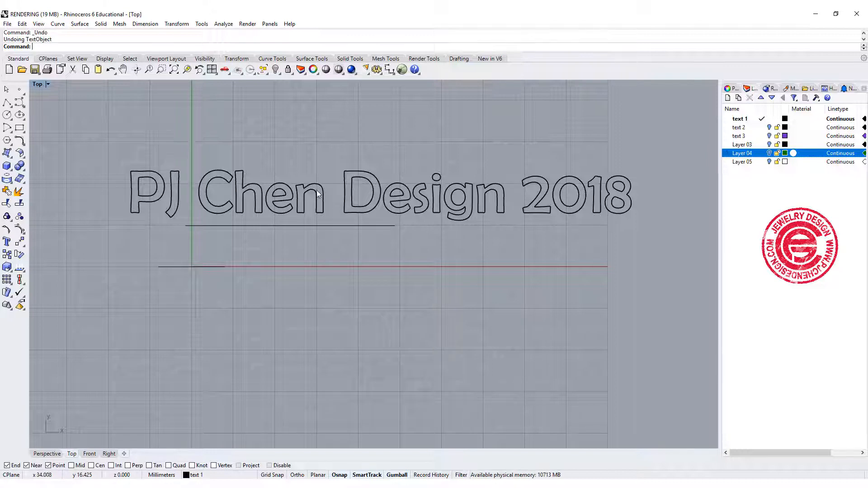
Step: Create the text object again in bold and place it above the circumference line
key("Return")
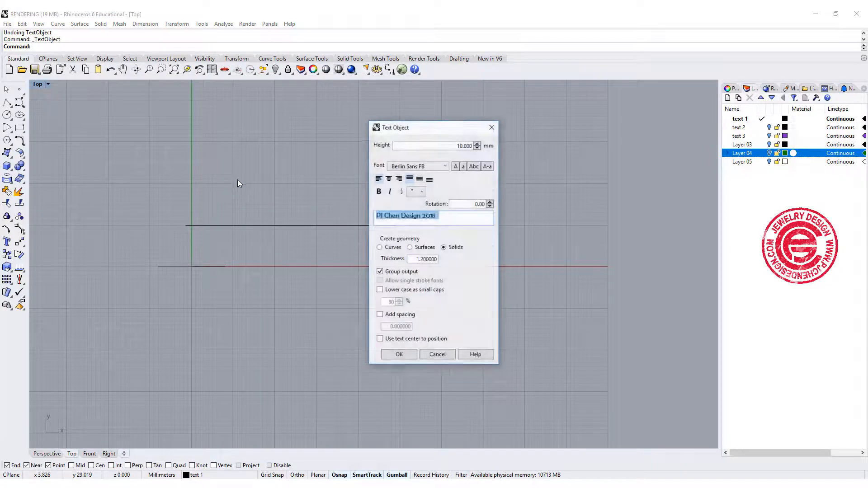
left_click(378, 192)
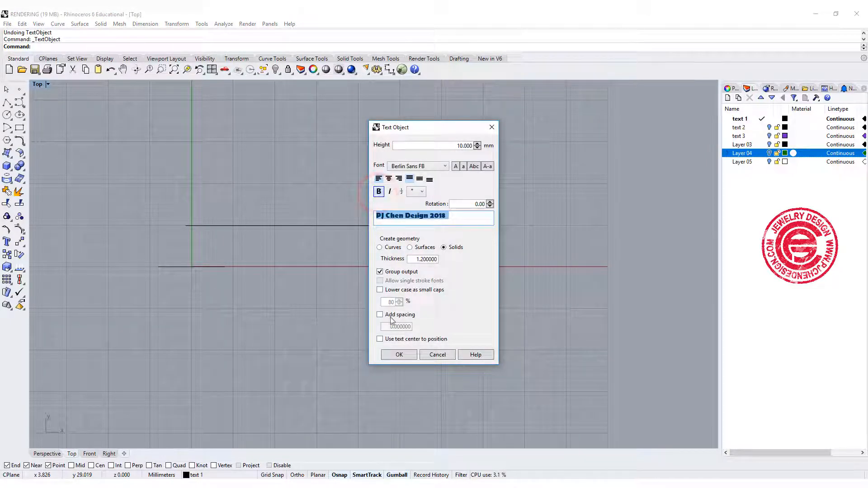
left_click(399, 355)
left_click(155, 168)
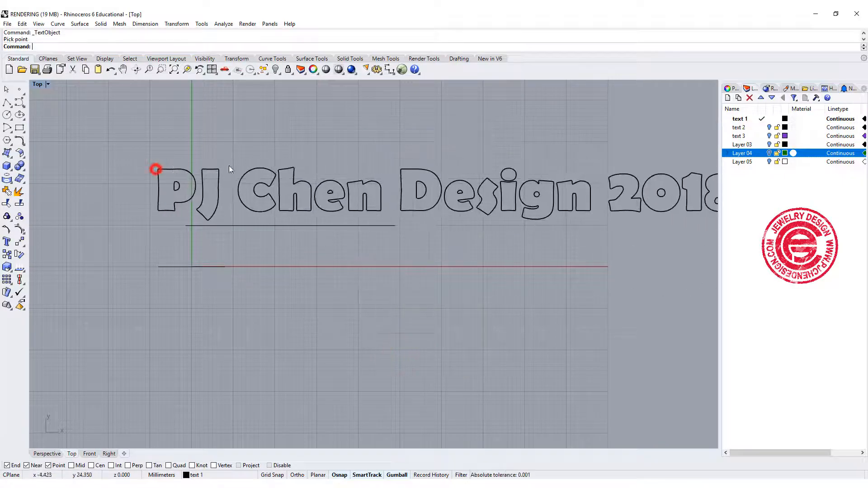
Step: Scale the grouped text down uniformly and move it just above the circumference line, leaving it slightly longer than the line
scroll(412, 209, "down", 1)
left_click_drag(109, 199, 226, 192)
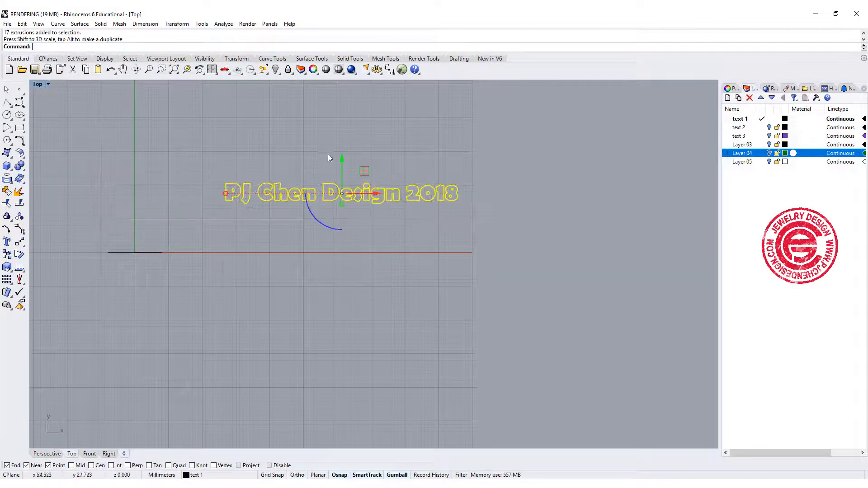
left_click_drag(371, 170, 264, 179)
scroll(202, 206, "up", 3)
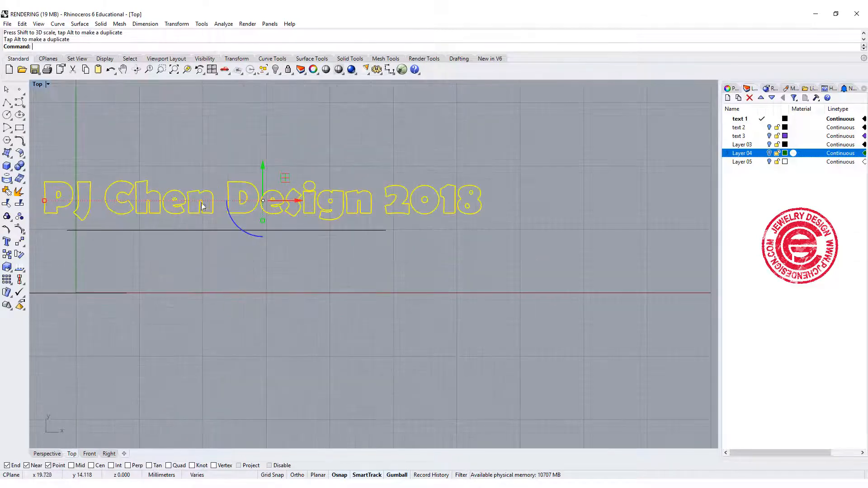
left_click_drag(47, 201, 97, 196)
left_click_drag(283, 176, 249, 192)
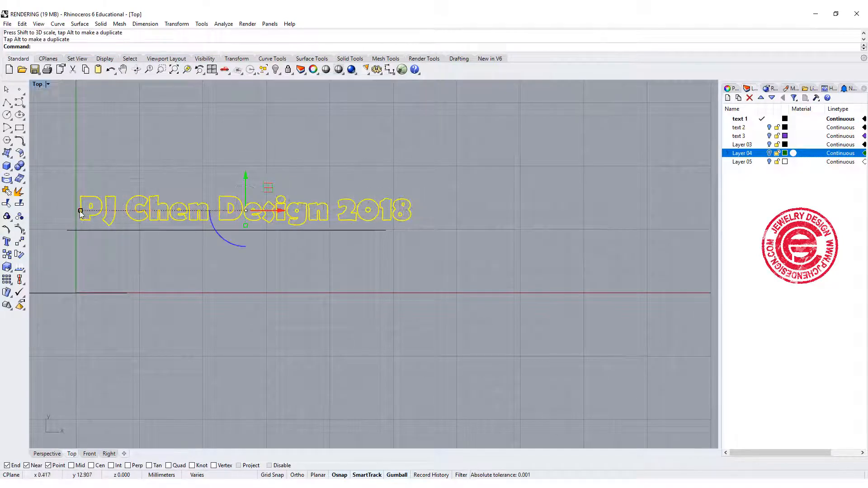
left_click_drag(80, 210, 61, 211)
left_click(114, 149)
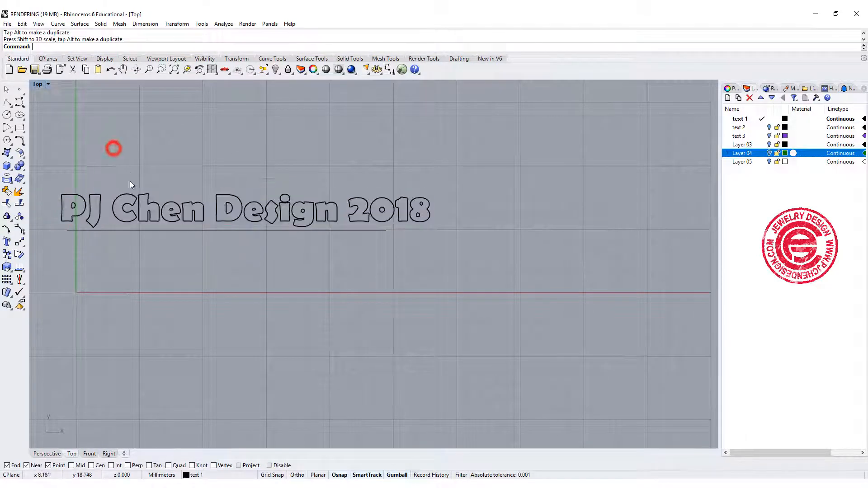
Step: Ungroup the solid text into separate letters
scroll(276, 175, "up", 5)
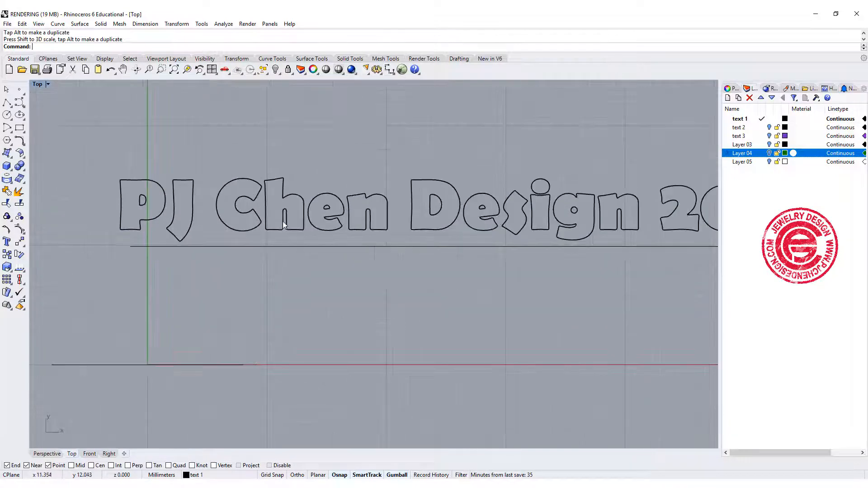
scroll(95, 141, "up", 3)
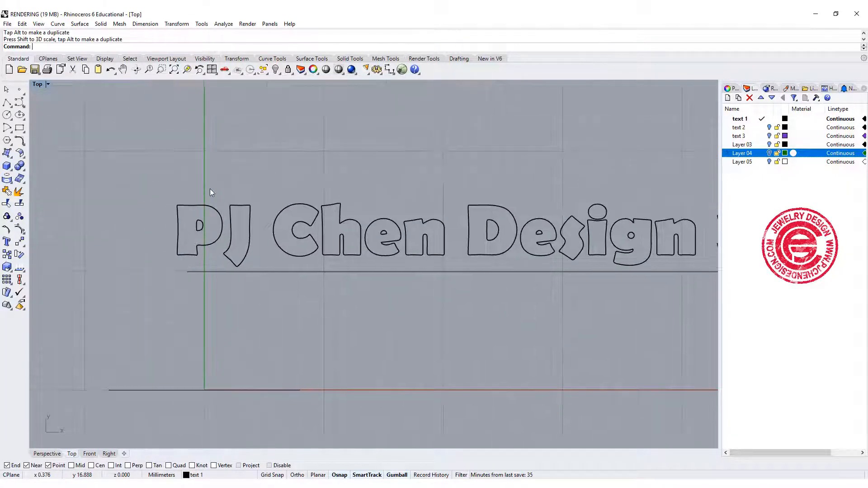
left_click(229, 239)
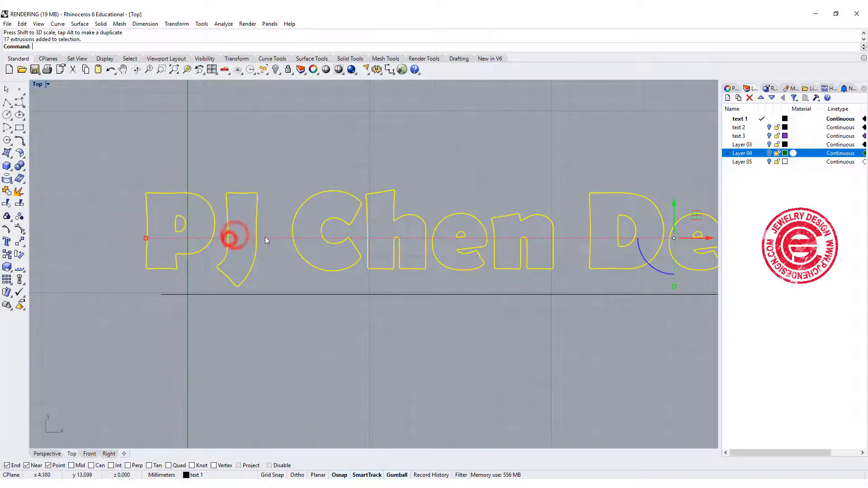
left_click(20, 241)
left_click(131, 152)
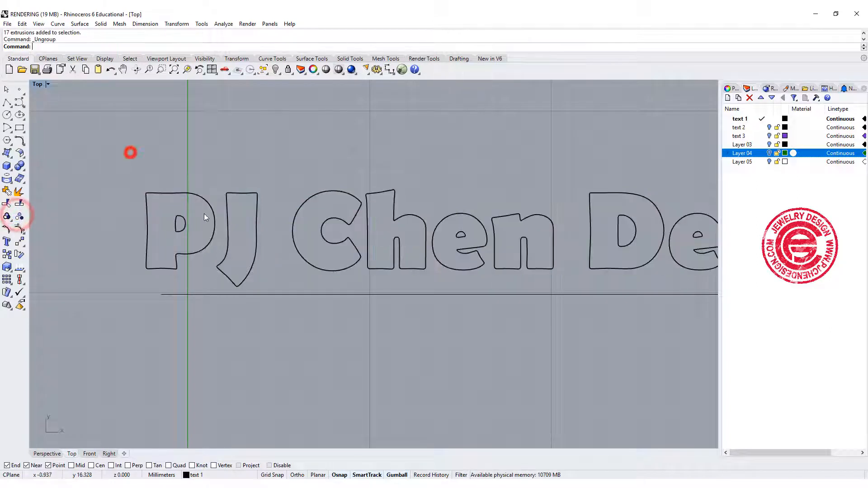
Step: Move the letter J along X to overlap the P, and move the C to overlap the J
left_click(254, 255)
left_click_drag(273, 240, 258, 242)
left_click(322, 270)
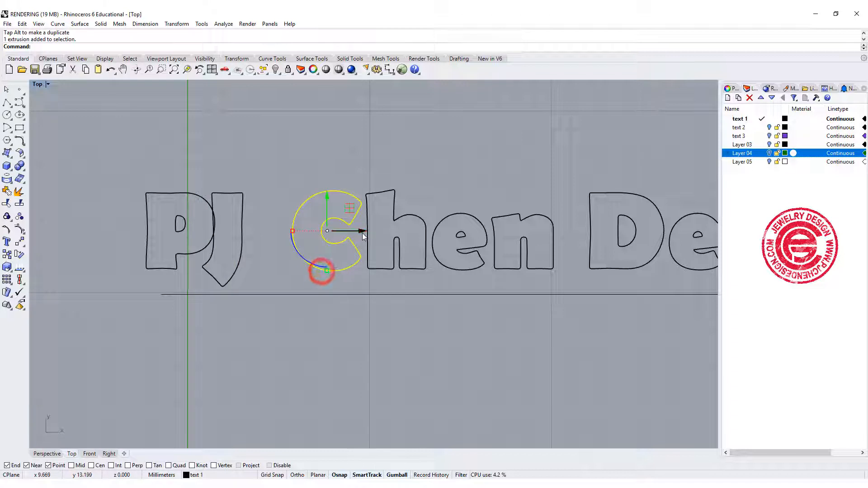
left_click_drag(363, 232, 306, 231)
scroll(228, 227, "up", 6)
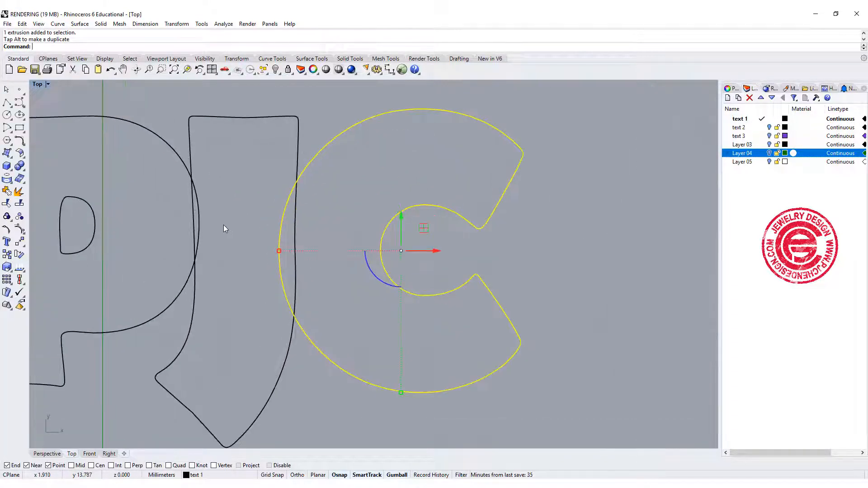
scroll(223, 228, "down", 2)
scroll(375, 250, "down", 3)
Step: Try shifting the C away from the J along X so that the two letters barely touch
left_click(509, 270)
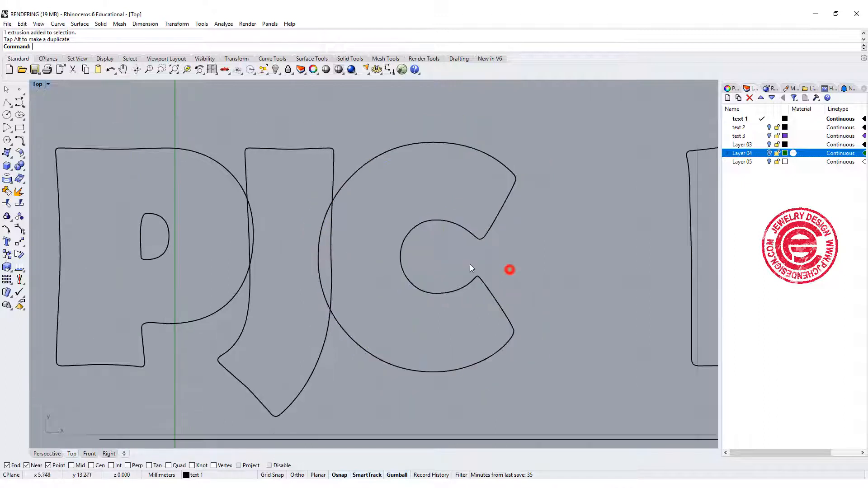
left_click(470, 227)
left_click_drag(450, 258, 461, 258)
left_click(379, 375)
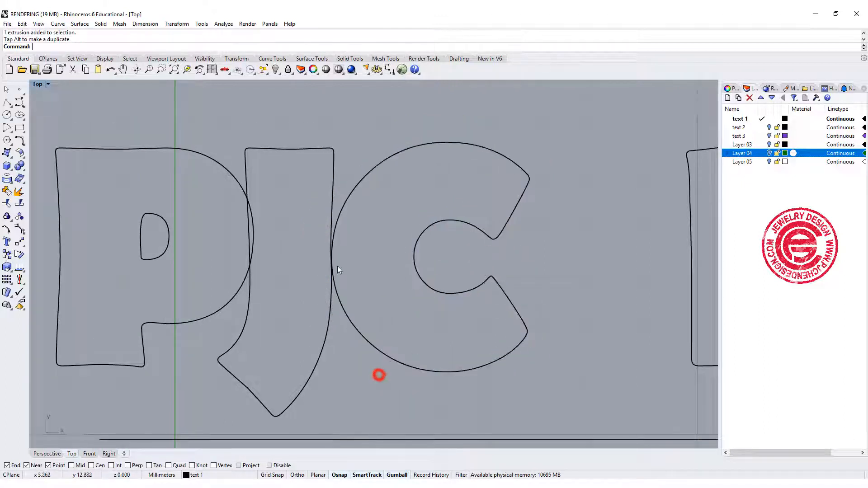
scroll(337, 266, "up", 3)
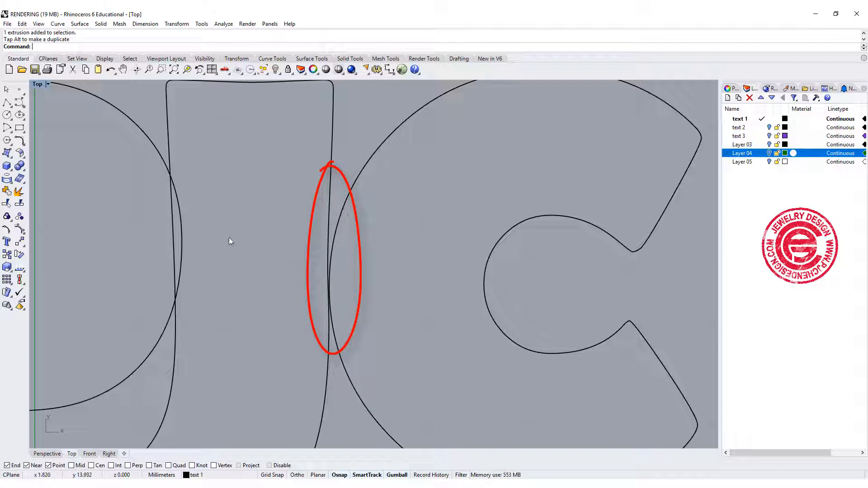
Step: Move the C back along X so that it clearly overlaps the J
scroll(483, 234, "down", 5)
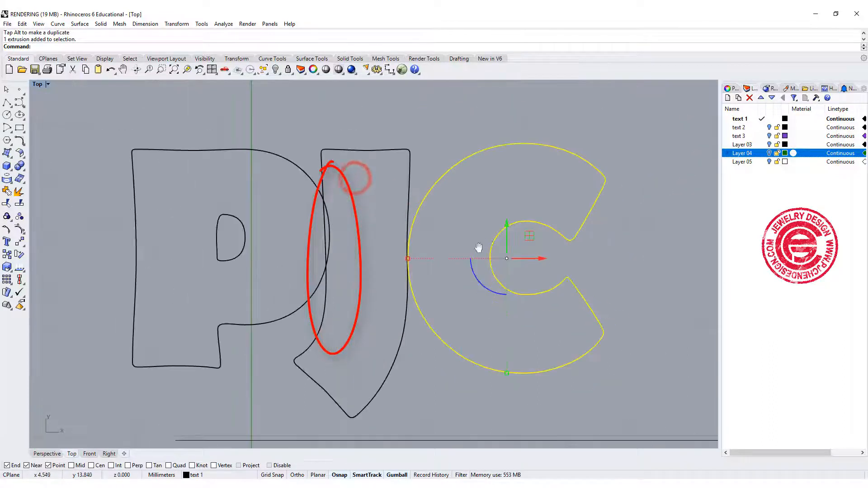
left_click_drag(516, 269, 508, 269)
left_click(598, 275)
Step: Move the letters h, e and n together along X until the h overlaps the C
scroll(598, 276, "down", 8)
right_click_drag(598, 276, 385, 247)
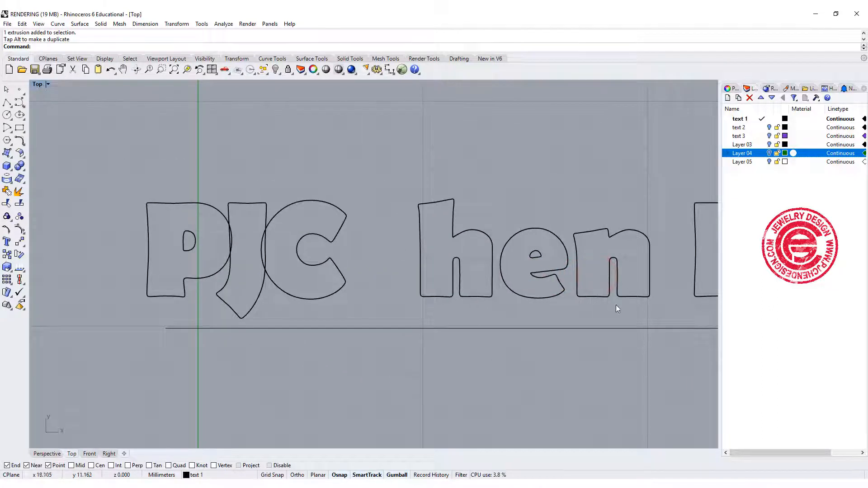
left_click_drag(651, 310, 398, 196)
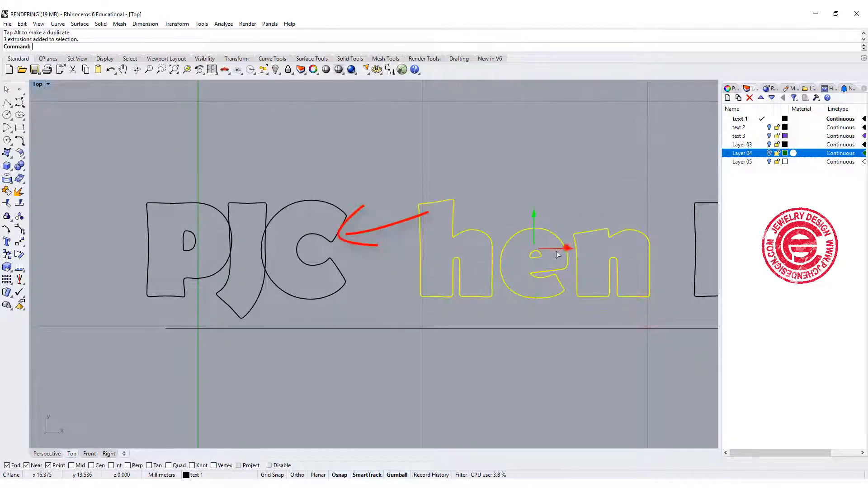
left_click_drag(558, 255, 490, 257)
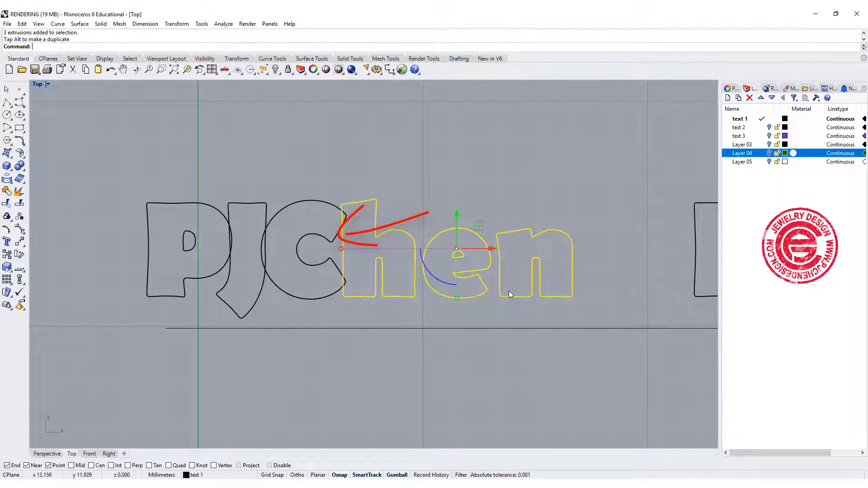
left_click(486, 312)
Step: Move the e and n along X so the e overlaps the h, and shift the n to overlap the e
left_click_drag(596, 303, 430, 207)
mouse_move(535, 263)
left_mouse_down()
mouse_move(524, 263)
mouse_move(556, 262)
mouse_move(545, 263)
left_mouse_up()
left_click(598, 277)
left_click(561, 260)
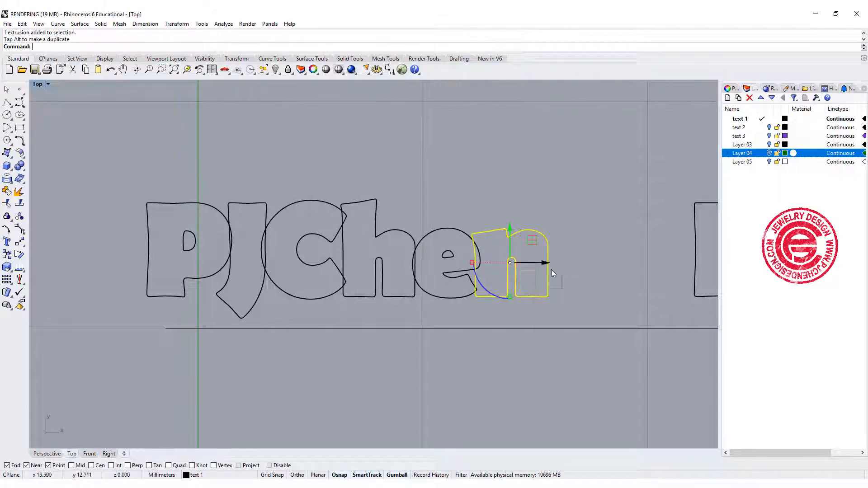
left_click(564, 307)
Step: Rotate the letter n slightly clockwise so it tilts while still overlapping the e
scroll(551, 297, "up", 2)
left_click(540, 296)
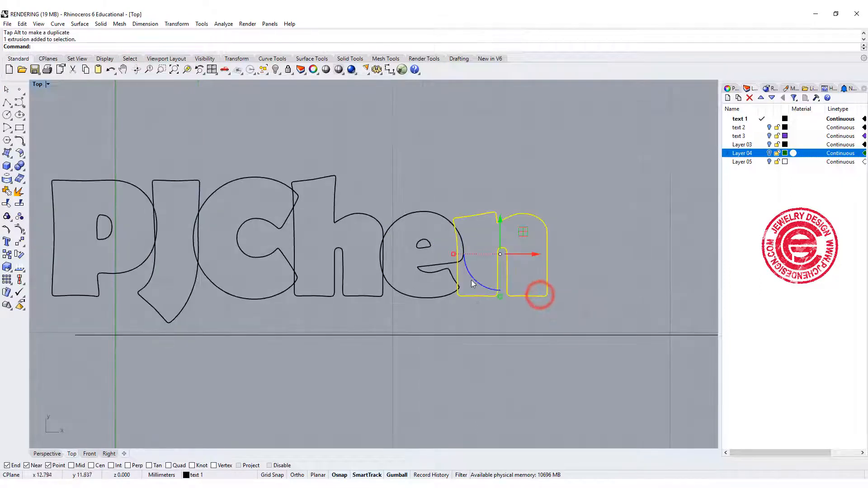
left_click_drag(474, 280, 467, 278)
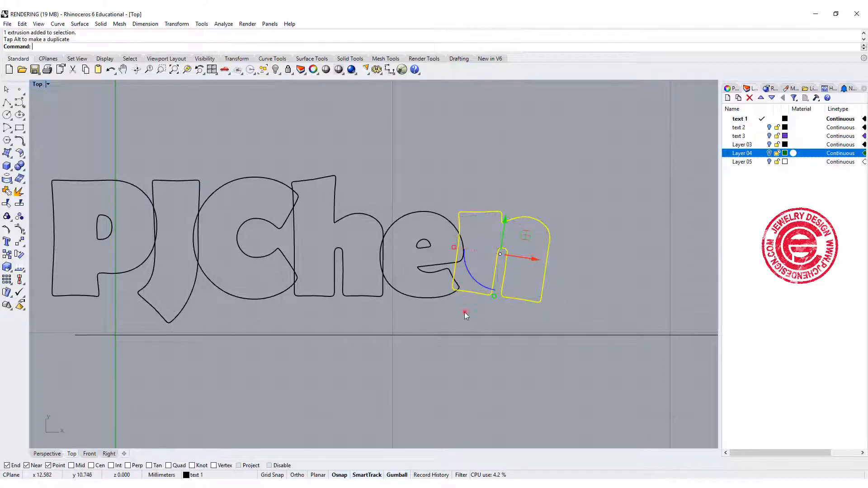
left_click(464, 312)
Step: Rotate the letter h slightly counterclockwise and shift it along X further into the C
left_click(369, 297)
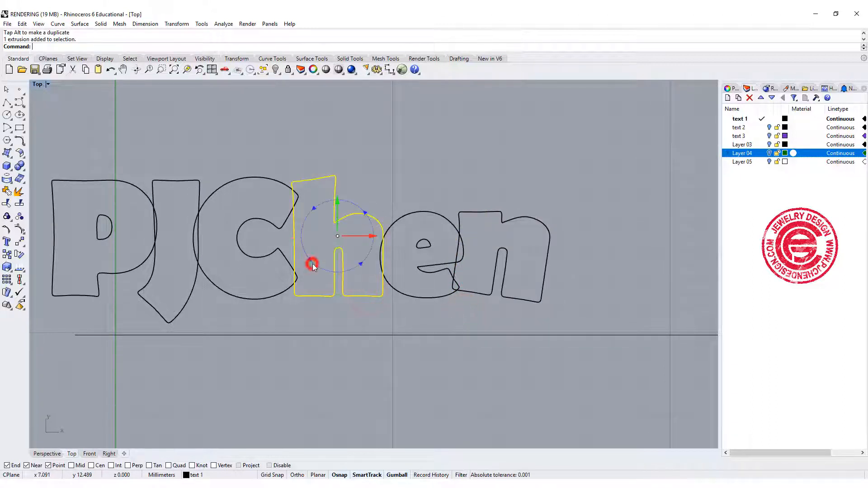
left_click_drag(313, 264, 316, 265)
left_click_drag(374, 233, 370, 233)
left_click(415, 156)
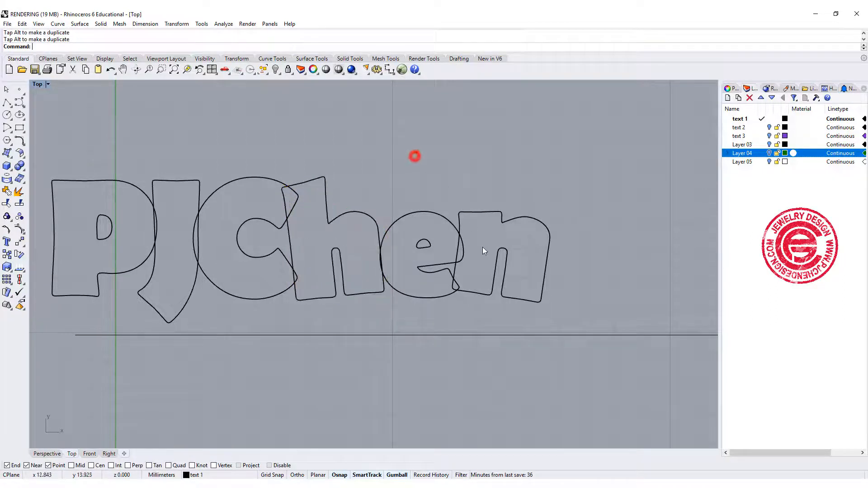
Step: Select all of Design 2018 and move it along X until the D overlaps the n of PJChen
scroll(290, 183, "down", 2)
right_click_drag(552, 260, 372, 251)
scroll(384, 243, "down", 4)
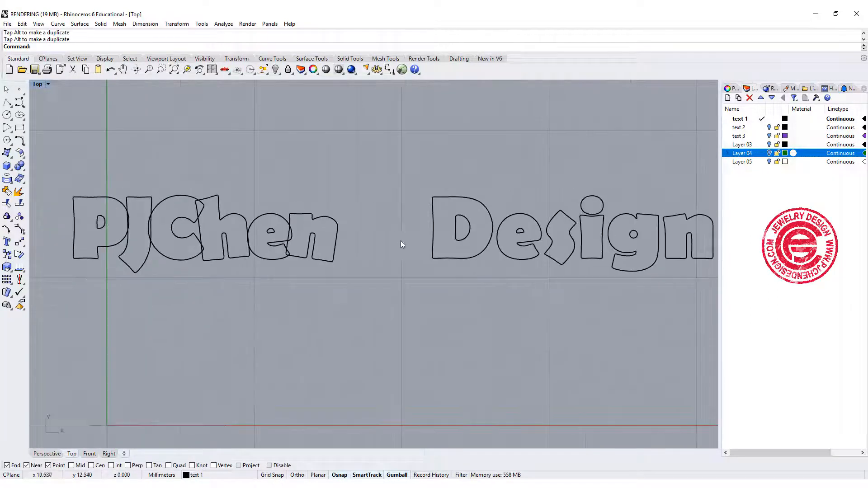
left_click(466, 253)
scroll(542, 251, "down", 3)
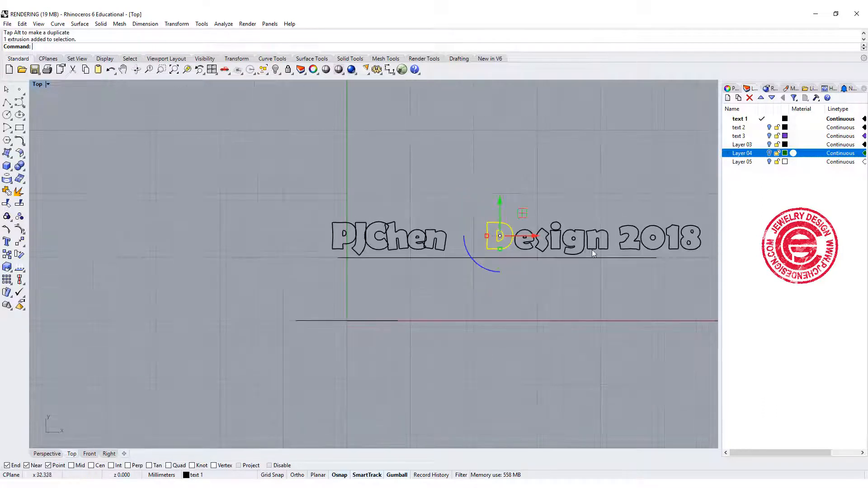
left_click(660, 281)
left_click_drag(707, 248, 497, 197)
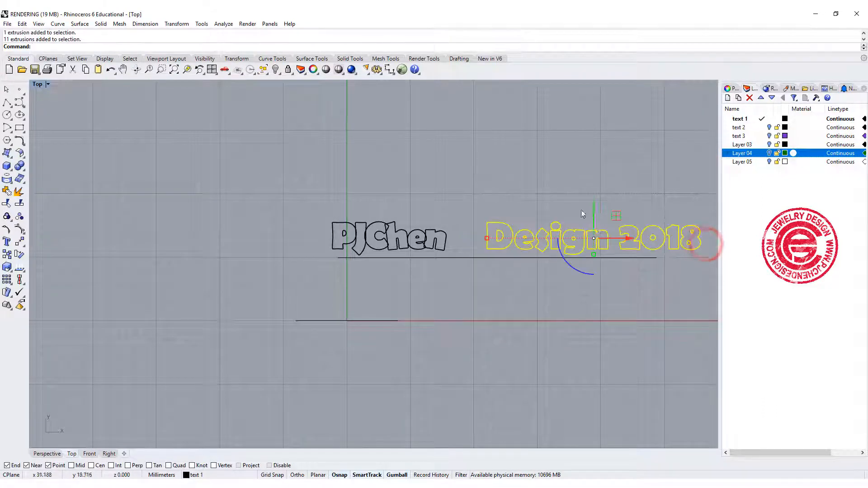
left_click_drag(621, 242, 583, 244)
scroll(497, 253, "up", 3)
left_click(357, 277)
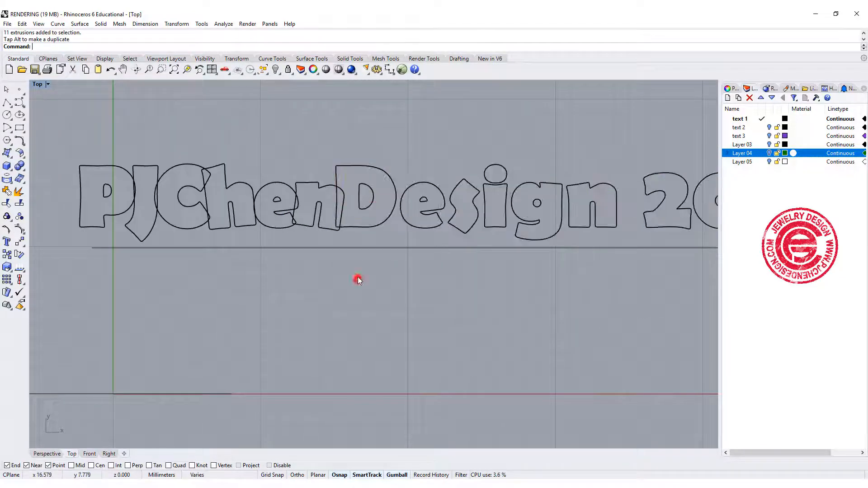
Step: Move the e of Design along X into the D and rotate it slightly counterclockwise
left_click(405, 249)
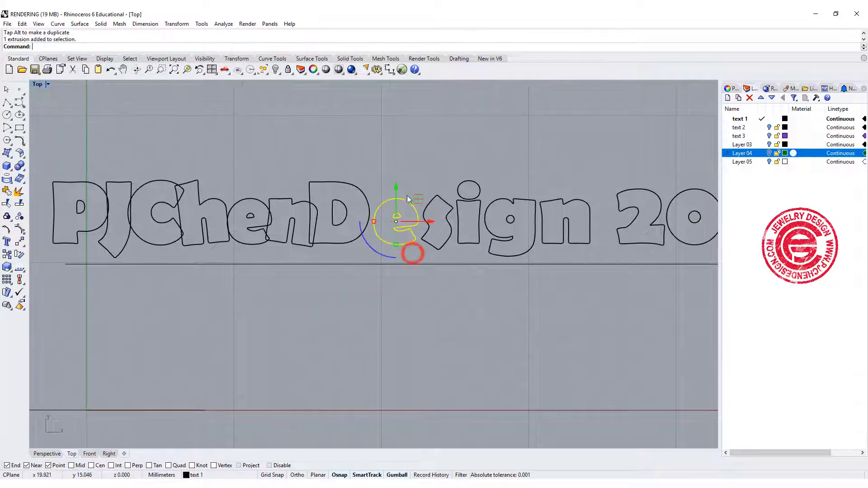
left_click_drag(431, 222, 421, 222)
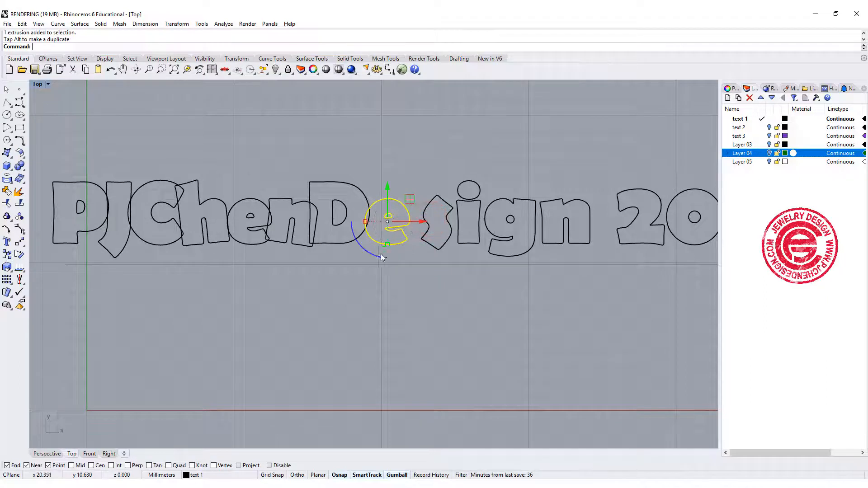
left_click_drag(374, 254, 379, 255)
Step: Move the s along X to overlap the e, and the i with its dot along X to overlap the s
left_click(449, 231)
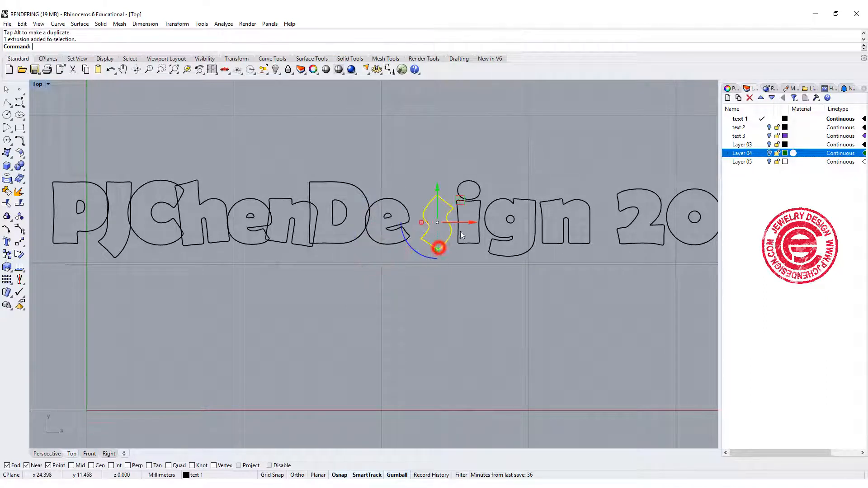
left_click_drag(475, 223, 456, 223)
left_click_drag(474, 256, 462, 183)
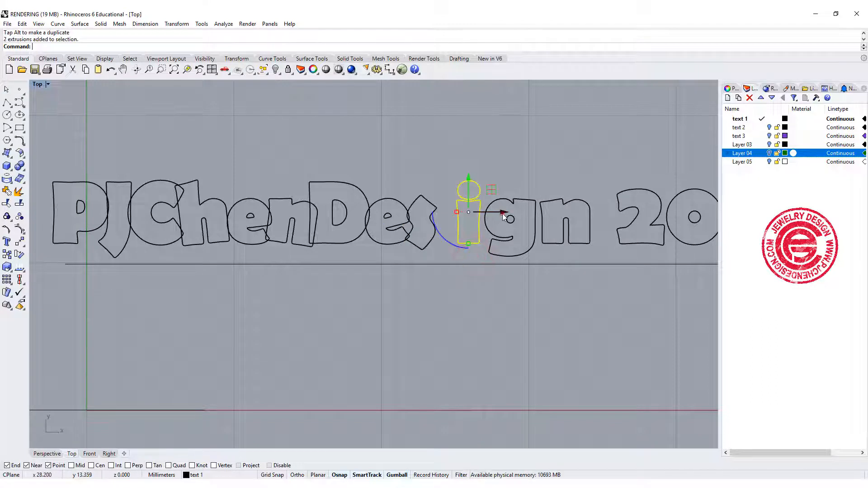
left_click_drag(503, 213, 480, 213)
left_click(486, 156)
Step: Lower the dot of the i along Y until it overlaps the stem
scroll(454, 211, "up", 4)
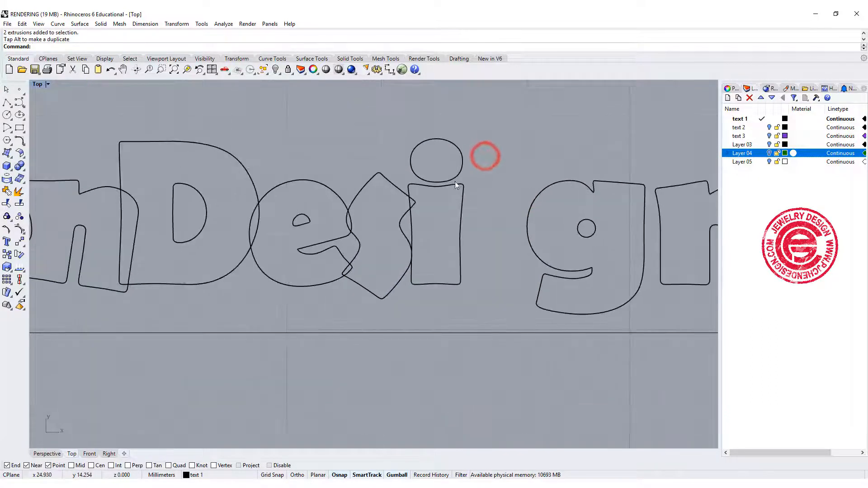
left_click(453, 182)
left_click_drag(438, 125, 438, 131)
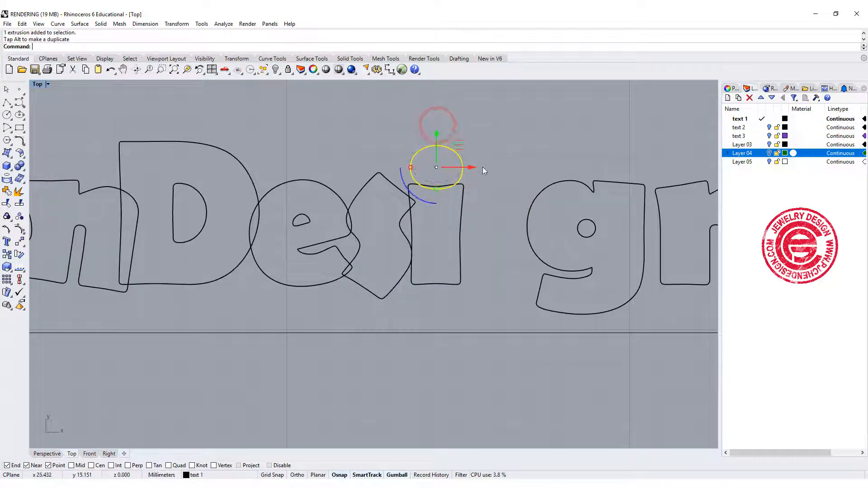
left_click(519, 205)
Step: Move the g and n of Design along X to overlap their preceding letters, tilting the g slightly clockwise and the n slightly counterclockwise
scroll(524, 217, "down", 4)
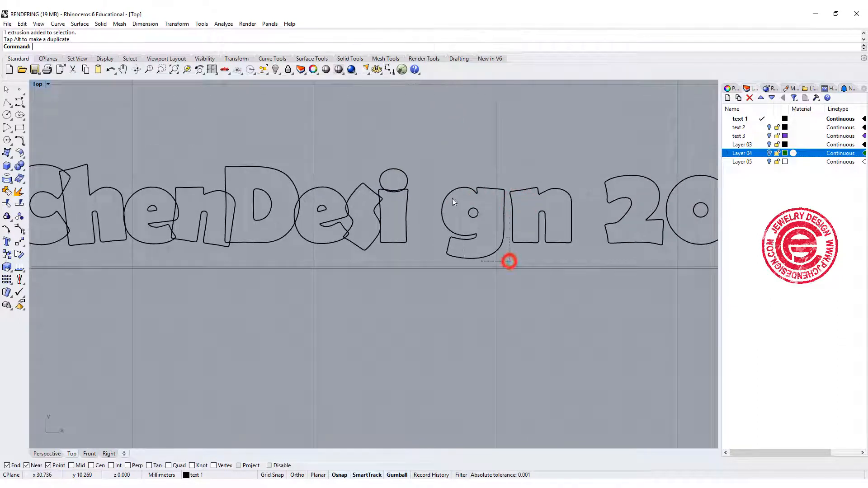
left_click_drag(509, 261, 453, 196)
left_click_drag(507, 221, 467, 222)
left_click_drag(418, 258, 415, 258)
left_click(500, 262)
left_click_drag(584, 261, 526, 227)
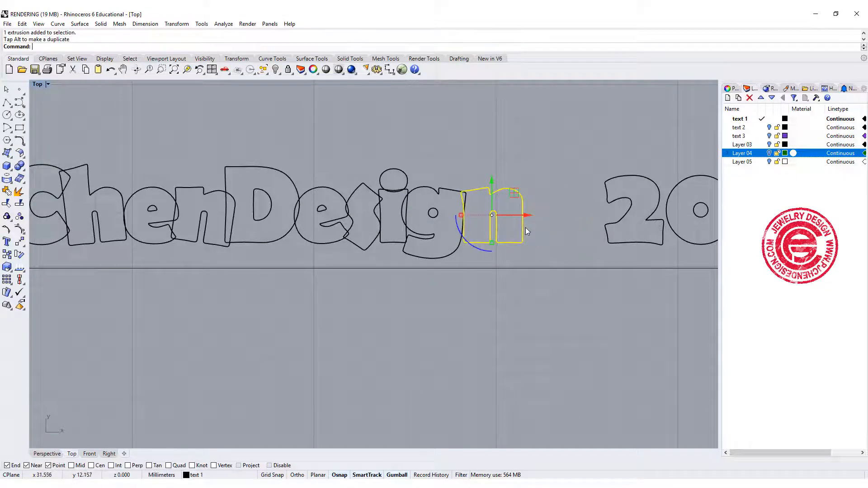
left_click_drag(485, 248, 493, 254)
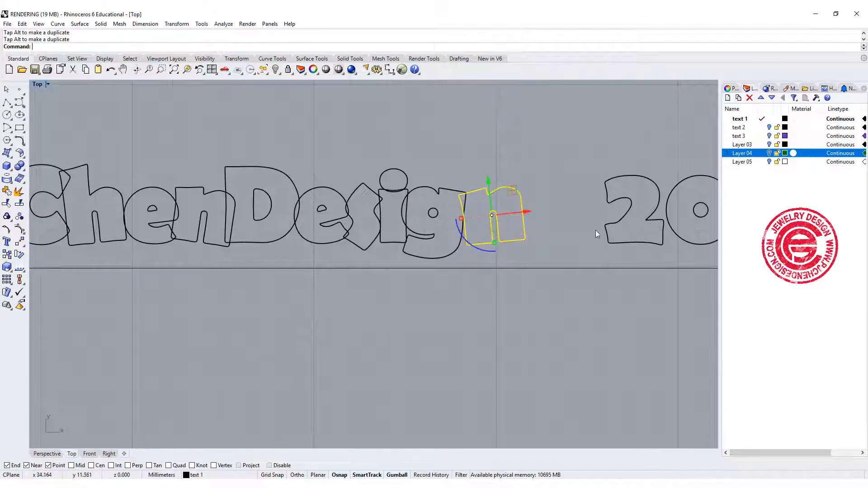
Step: Move the digits 2018 together along X until the 2 overlaps the n, and scale them up slightly
scroll(596, 229, "down", 3)
left_click_drag(596, 227, 438, 183)
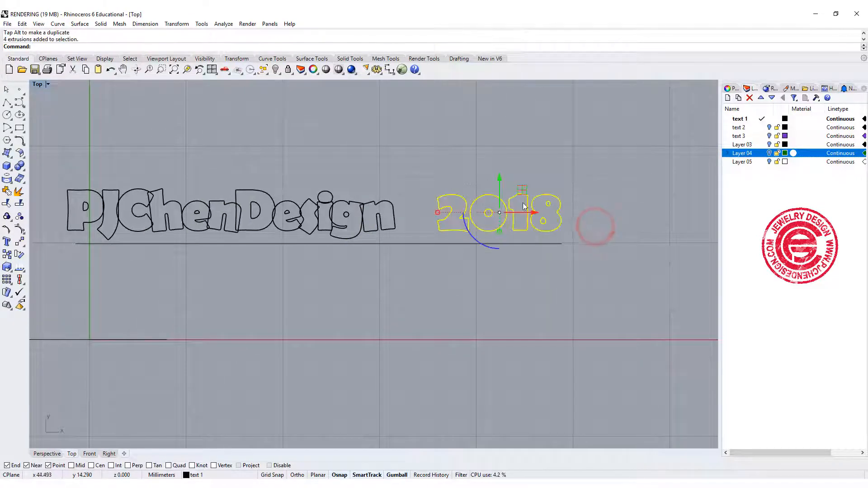
left_click_drag(533, 213, 489, 218)
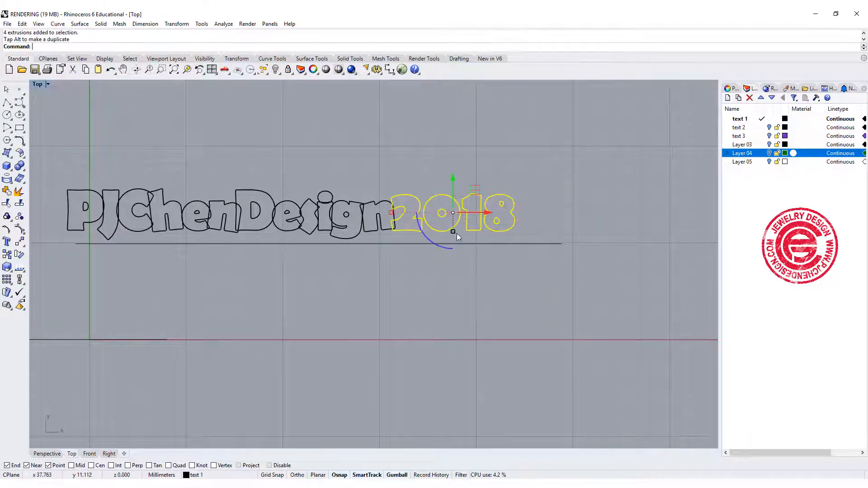
scroll(406, 207, "up", 3)
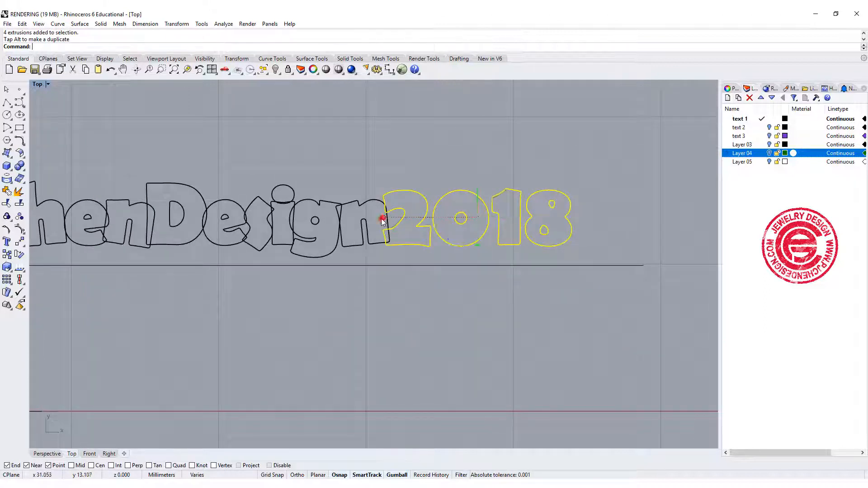
left_click_drag(382, 219, 377, 218)
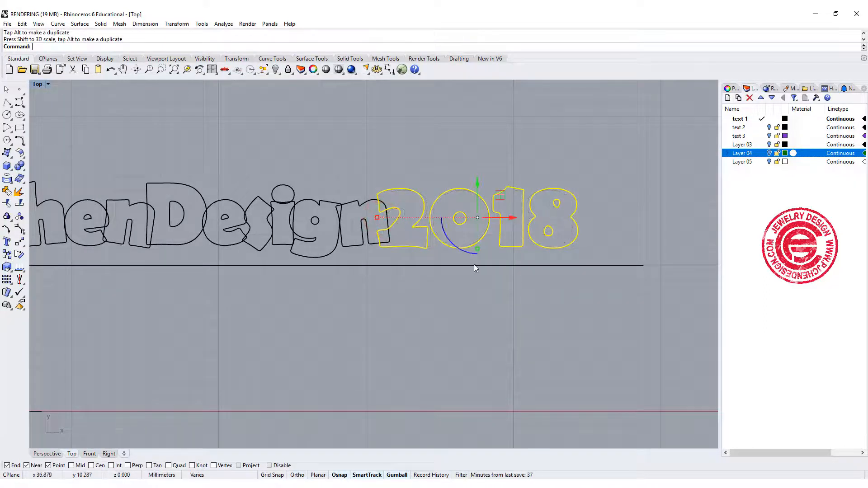
left_click(505, 259)
Step: Move the 0, 1 and 8 one by one along X so each digit overlaps the one before it
left_click(488, 225)
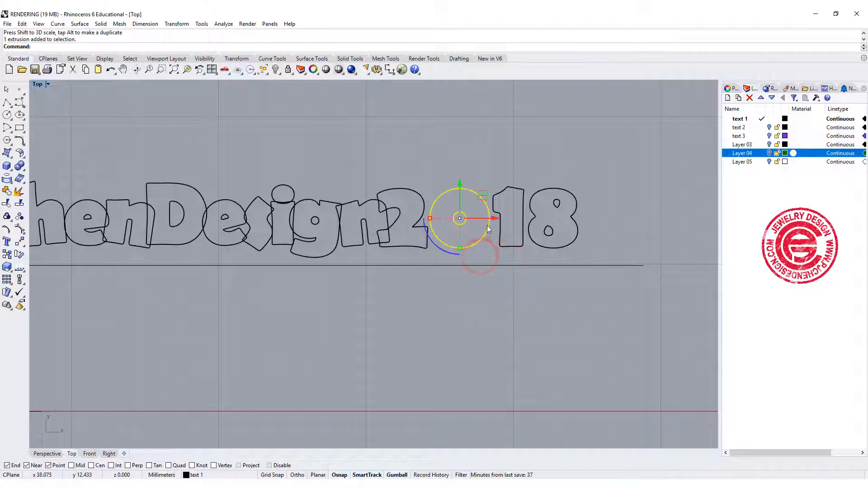
left_click_drag(490, 218, 485, 221)
left_click(522, 253)
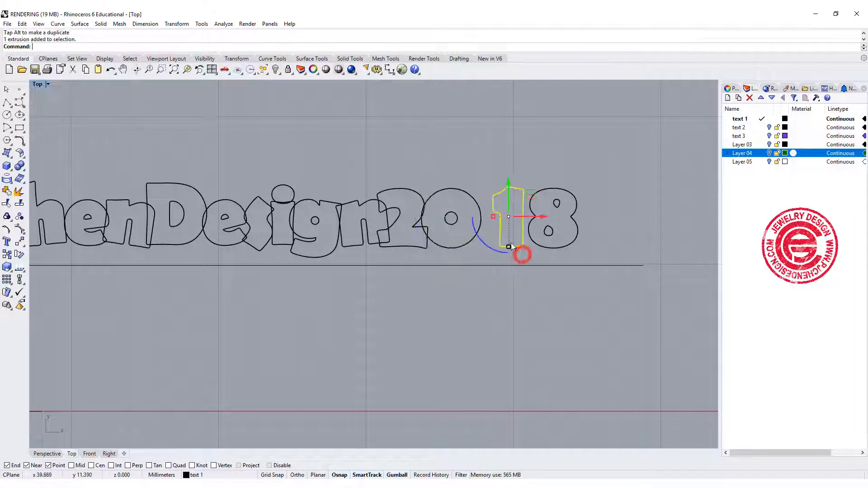
left_click_drag(546, 220, 528, 220)
left_click(596, 253)
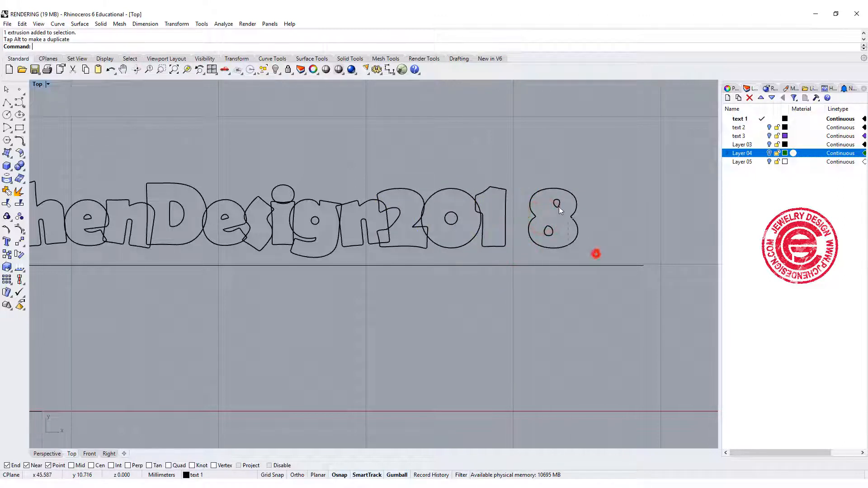
left_click(569, 206)
left_click_drag(589, 218, 563, 217)
left_click(601, 181)
Step: Examine the full row of overlapping solid letters from several angles in the Perspective view
right_click_drag(253, 139, 378, 176)
scroll(388, 185, "down", 6)
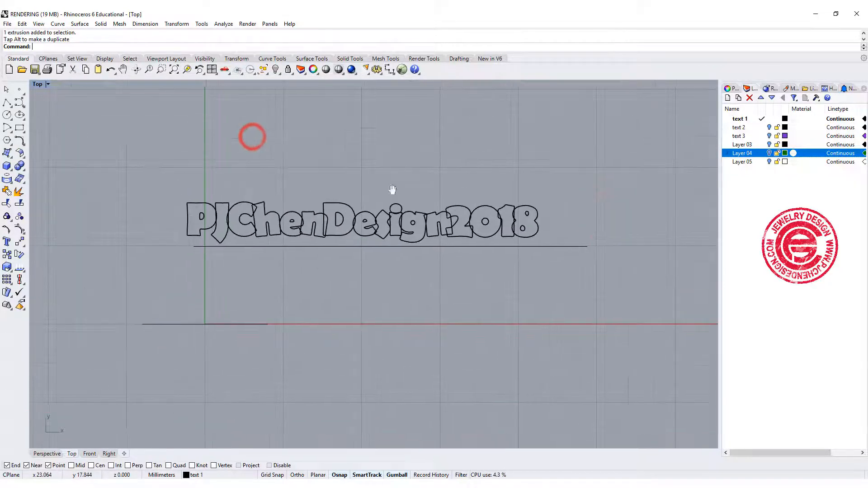
double_click(37, 85)
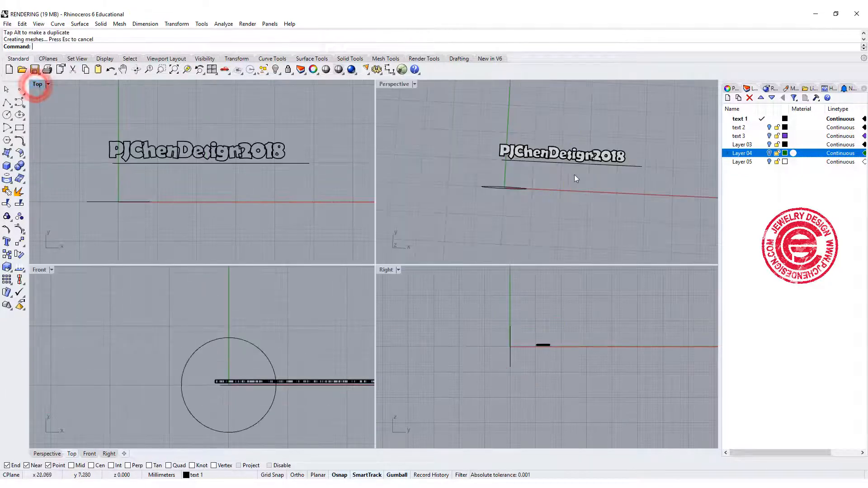
right_click_drag(574, 175, 577, 155)
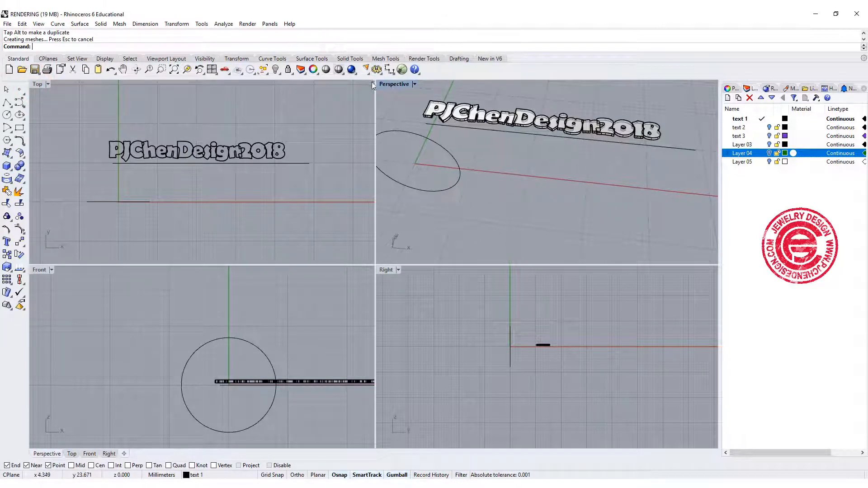
double_click(392, 84)
scroll(226, 141, "up", 6)
right_click_drag(210, 139, 251, 141)
scroll(252, 143, "down", 6)
Step: Select the capital letters P, C and D together with the digits 2018, and return to the four-view layout
left_click(182, 191)
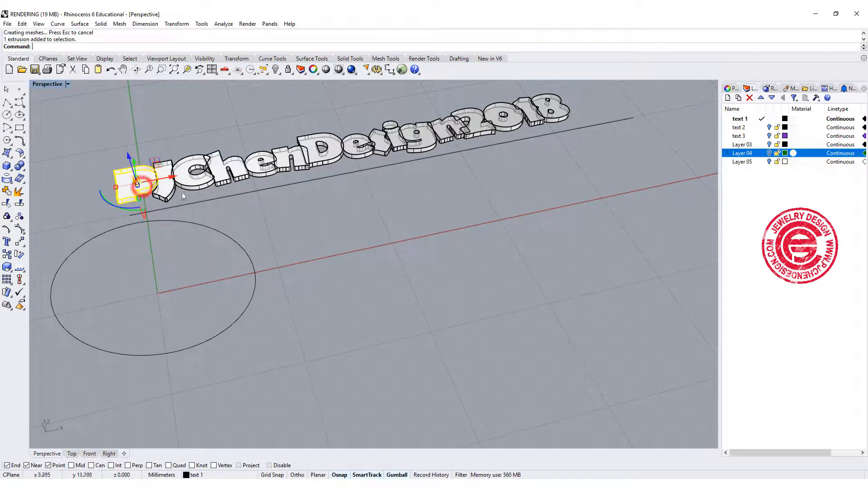
left_click(135, 186, "shift")
left_click(325, 162, "shift")
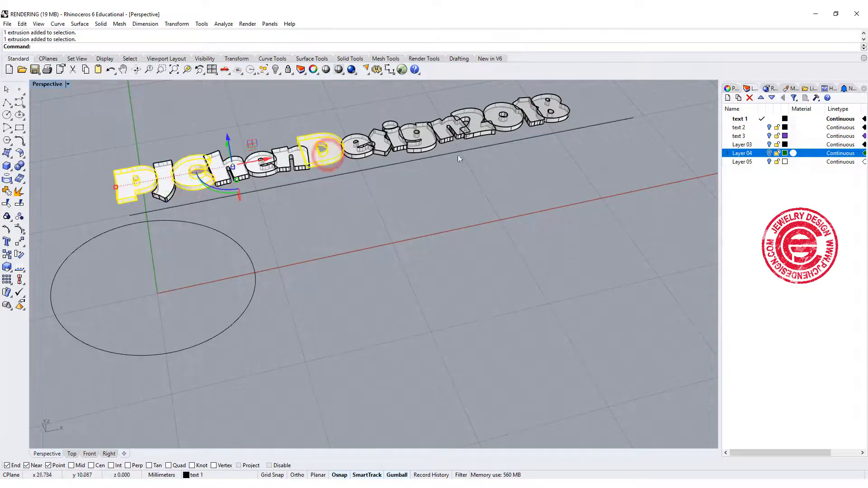
right_click_drag(458, 155, 488, 152)
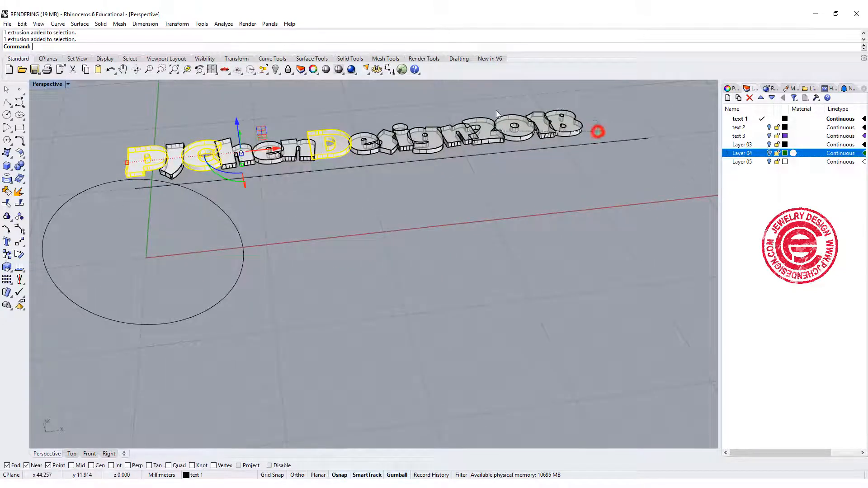
left_click_drag(495, 111, 495, 113, "shift")
double_click(38, 83)
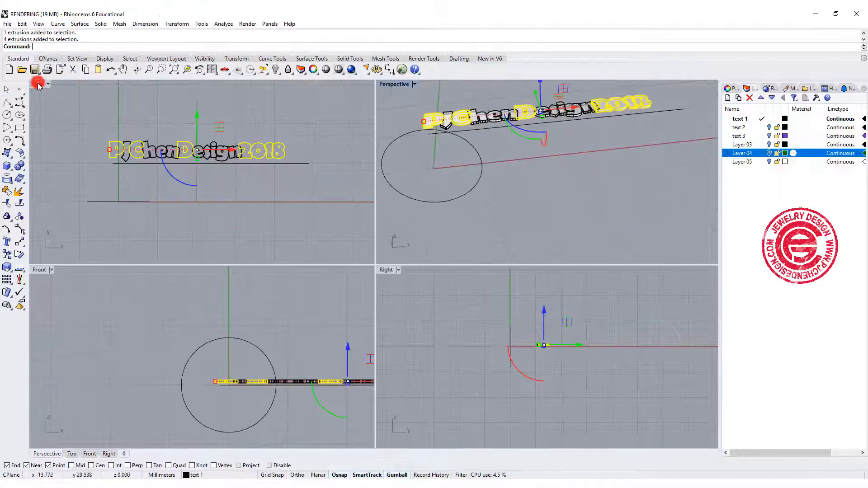
Step: Try to enlarge the selected capitals and digits with the gumball scale, and undo that scaling
scroll(108, 158, "up", 5)
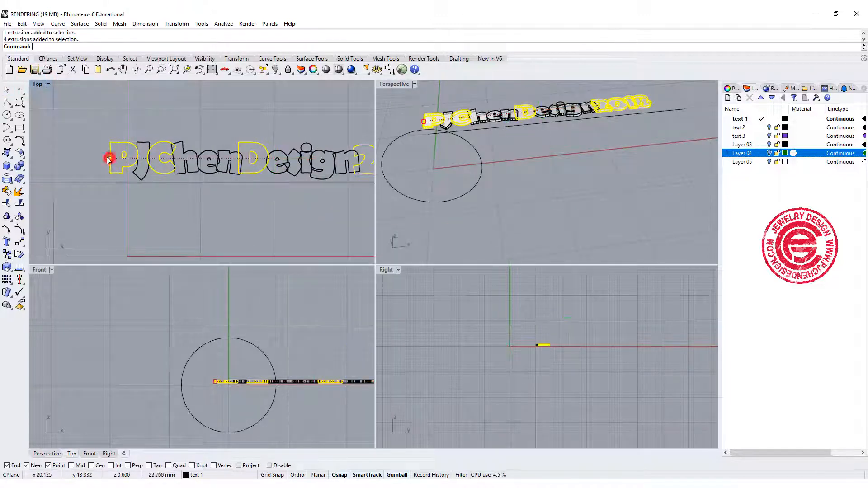
left_click_drag(108, 158, 103, 160)
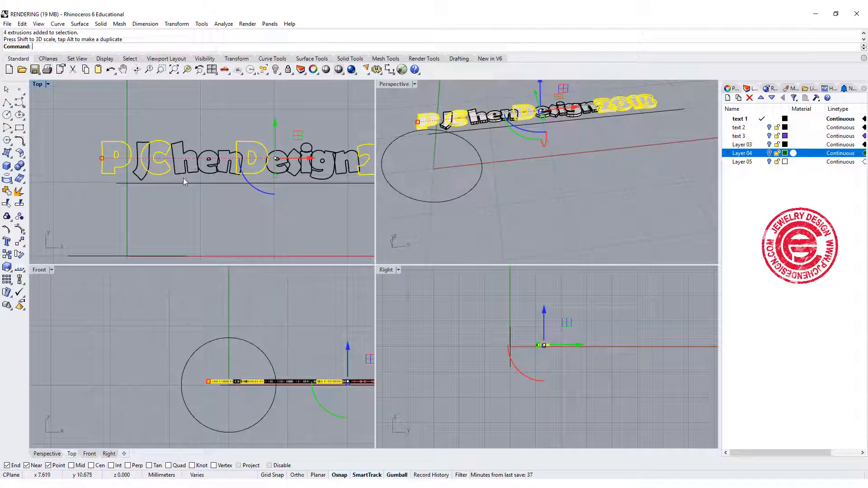
key("ctrl+z")
Step: Use Scale1D in the Front view to stretch the selected capitals and digits upward from their base to nearly twice their thickness
scroll(281, 327, "up", 6)
right_click_drag(279, 327, 215, 320)
scroll(293, 353, "down", 4)
right_click_drag(294, 353, 235, 315)
left_click(8, 270)
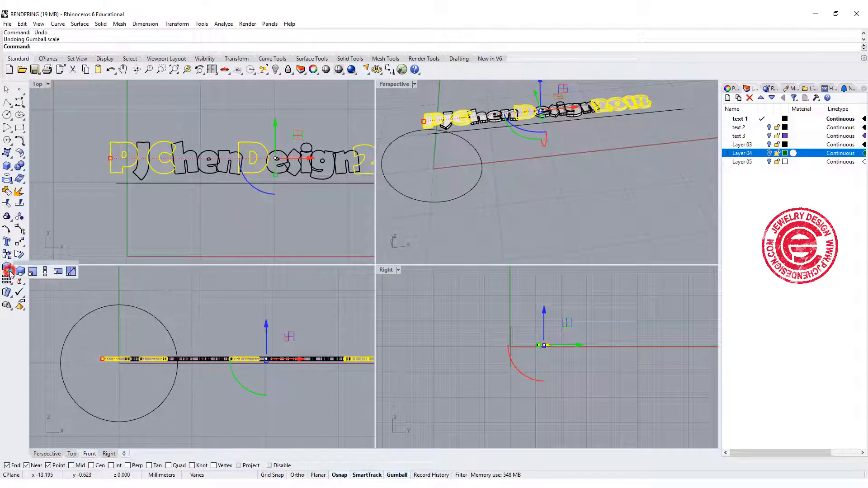
left_click(42, 270)
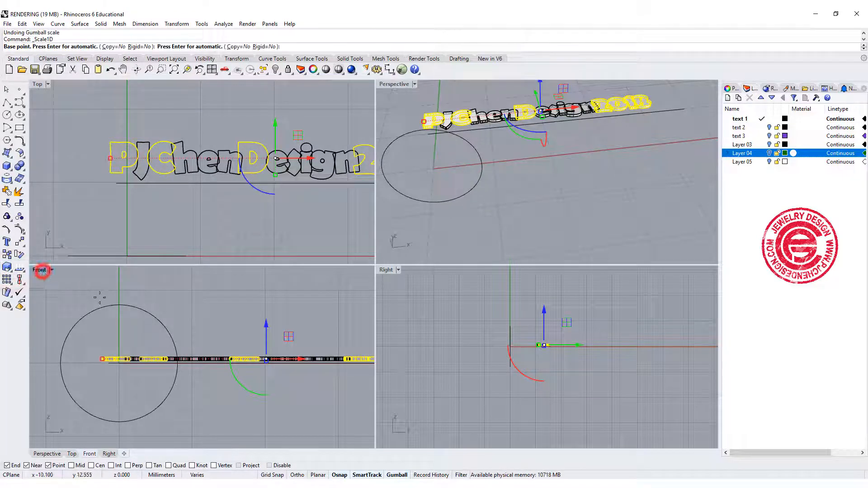
left_click(232, 359)
scroll(233, 344, "up", 2)
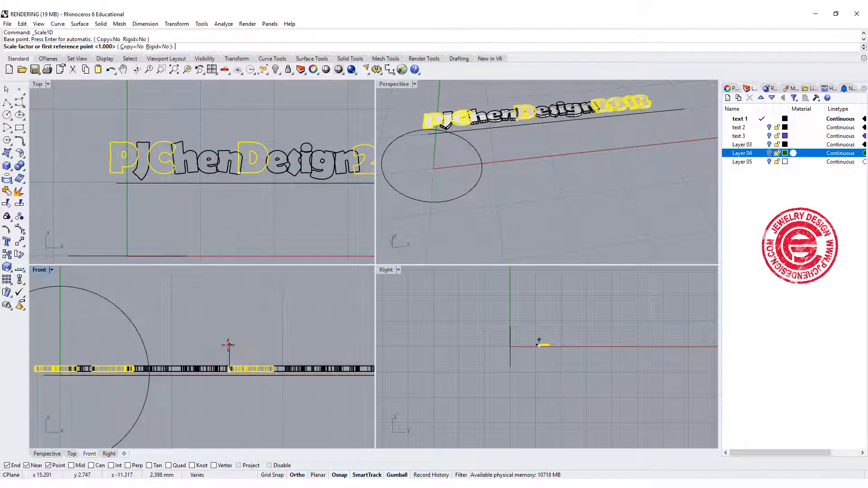
left_click(229, 345)
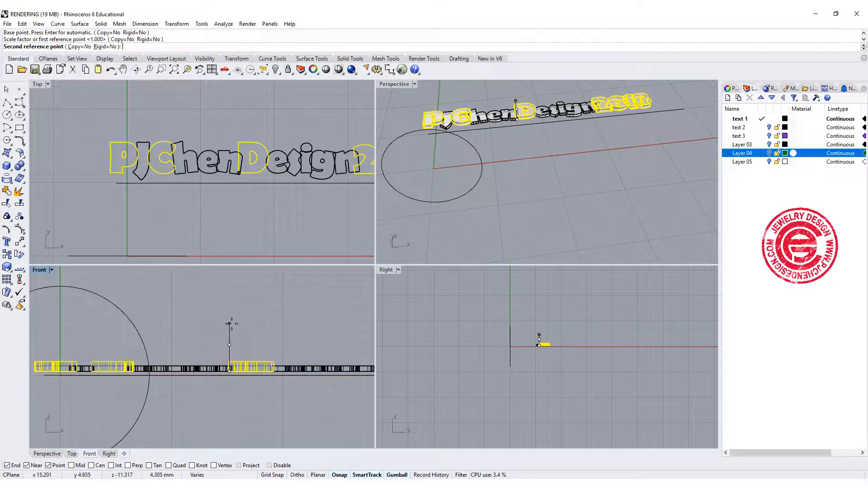
left_click(231, 324)
left_click(257, 222)
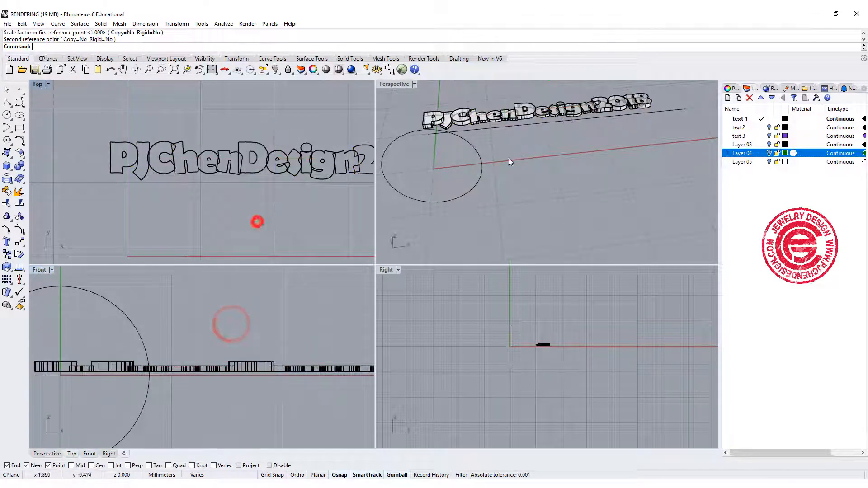
scroll(508, 158, "down", 5)
right_click_drag(508, 158, 571, 155)
scroll(473, 123, "up", 8)
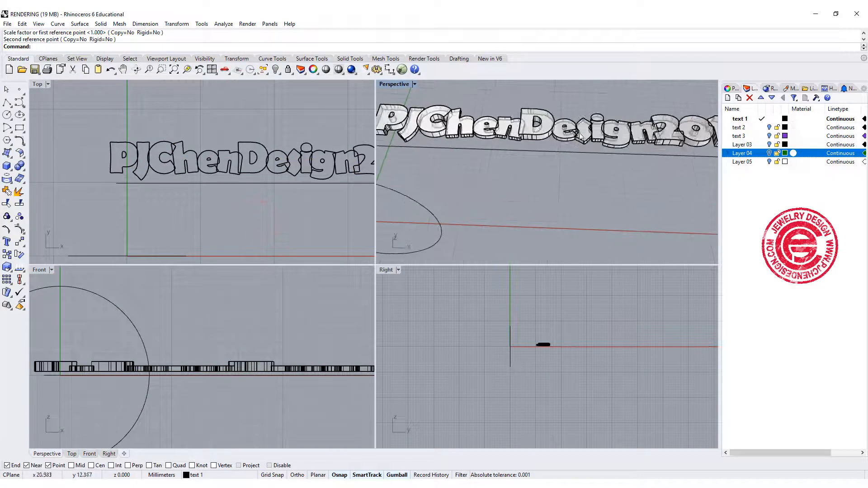
Step: Maximize the Perspective viewport so the whole row of letters can be worked on
scroll(635, 144, "down", 4)
right_click_drag(639, 163, 635, 159)
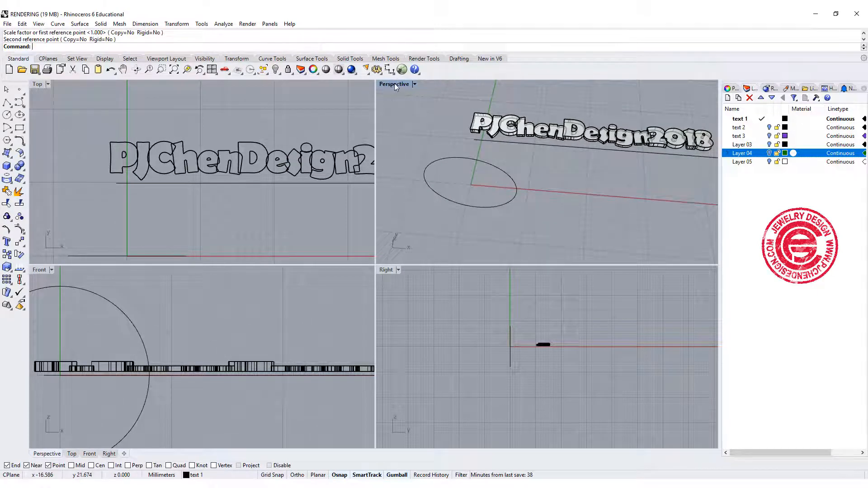
double_click(395, 84)
scroll(335, 196, "down", 2)
right_click_drag(335, 196, 321, 245)
Step: Try to merge all the overlapping letters into one solid with Boolean Union
left_click_drag(297, 194, 604, 271)
left_click(488, 253)
left_click_drag(186, 140, 539, 246)
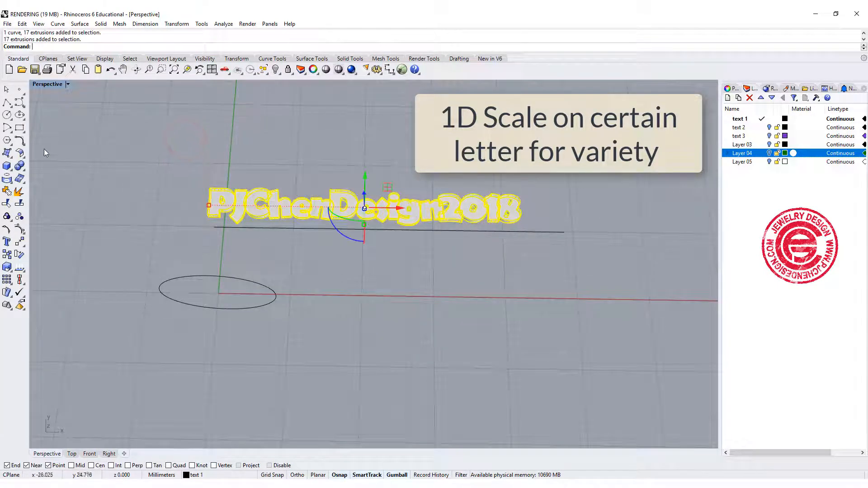
left_click(8, 191)
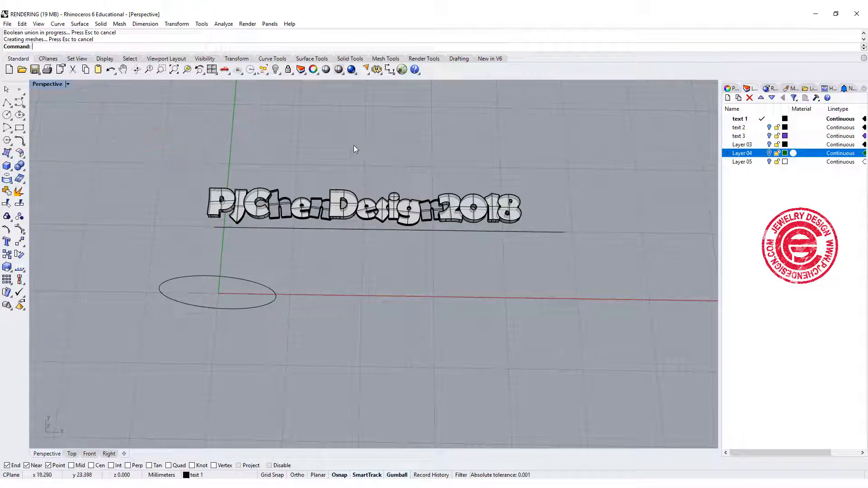
Step: Examine the merged lettering up close, especially the lowercase n between the g and the 2
right_click_drag(368, 233, 288, 228)
scroll(281, 204, "up", 7)
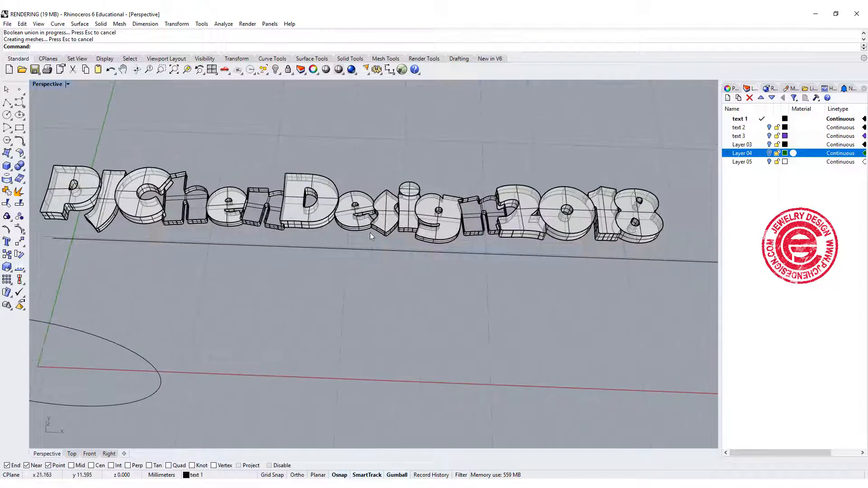
scroll(482, 229, "up", 4)
left_click(477, 234)
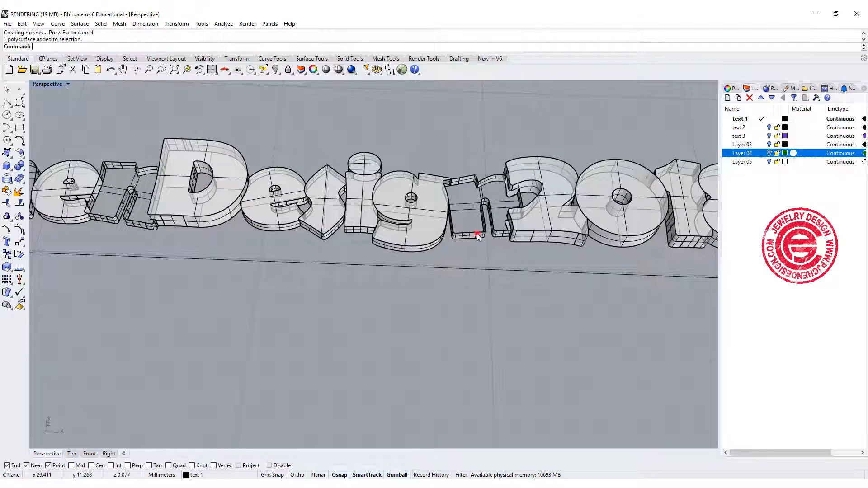
left_click(477, 156)
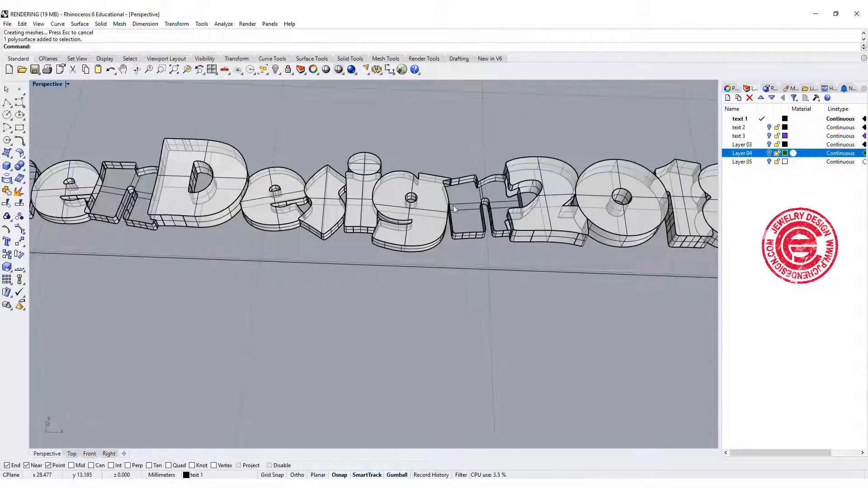
scroll(502, 203, "up", 5)
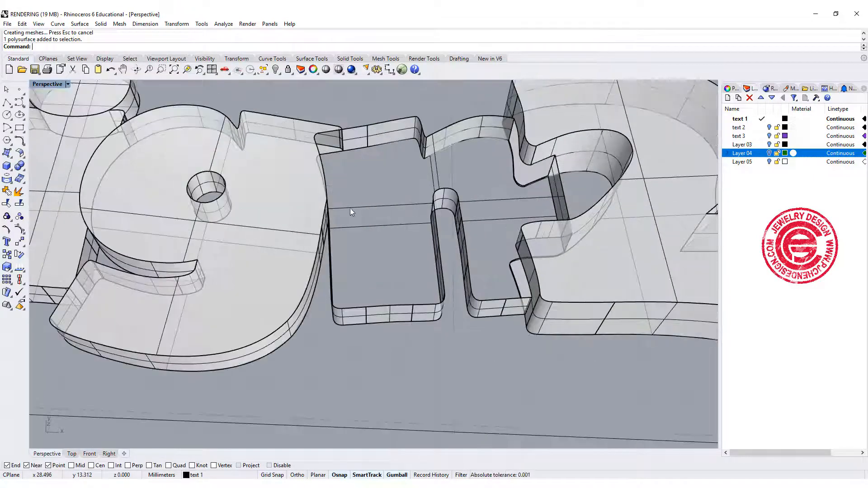
mouse_move(374, 211)
right_mouse_down()
mouse_move(374, 169)
mouse_move(376, 208)
right_mouse_up()
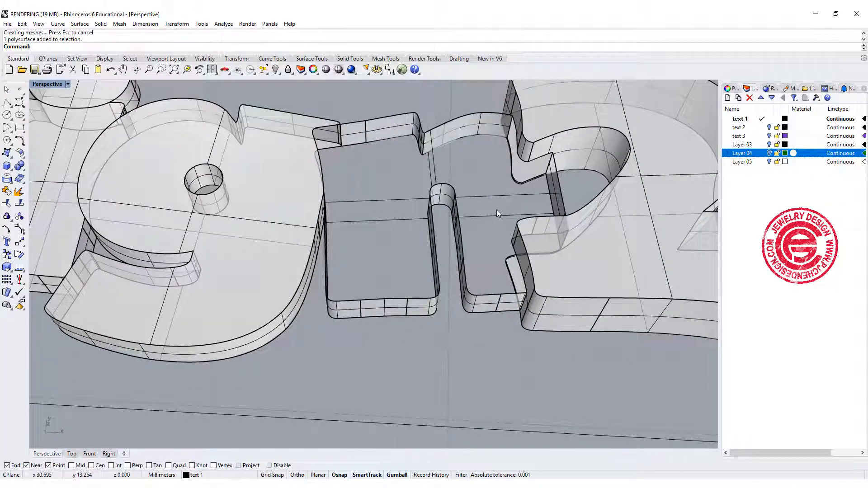
mouse_move(396, 172)
right_mouse_down()
mouse_move(378, 168)
mouse_move(411, 177)
right_mouse_up()
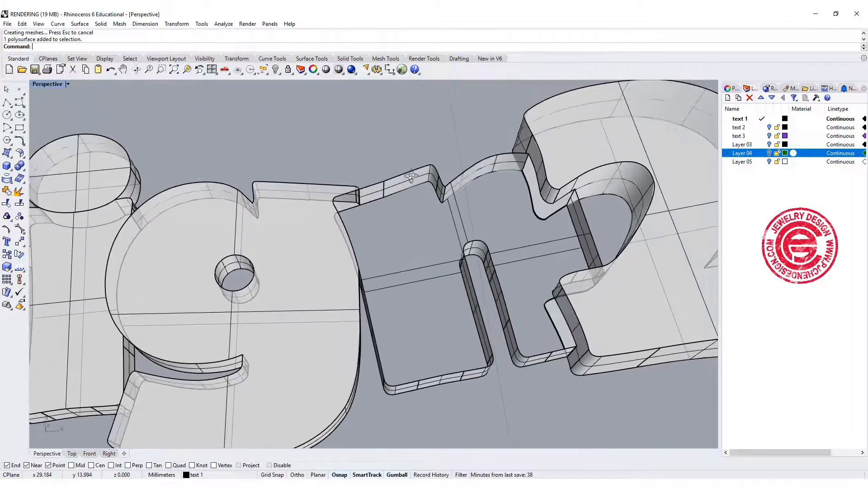
scroll(413, 175, "down", 5)
Step: Check the merged lettering's object type in its properties
left_click(560, 165)
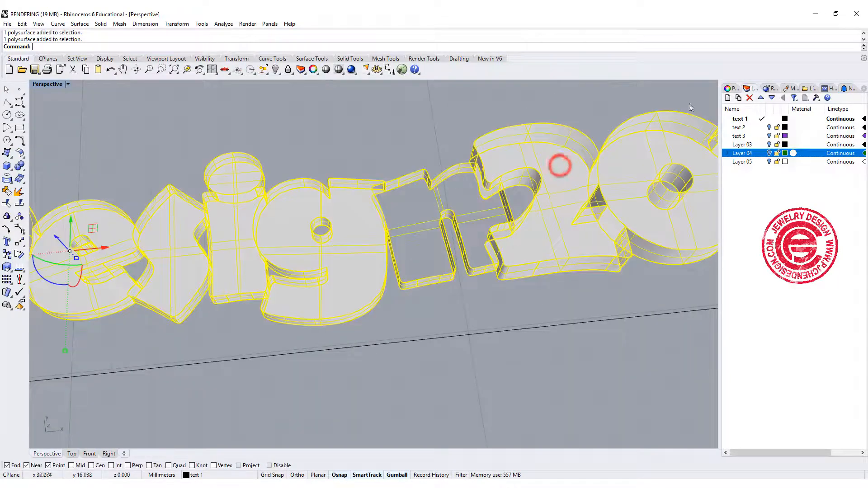
left_click(730, 88)
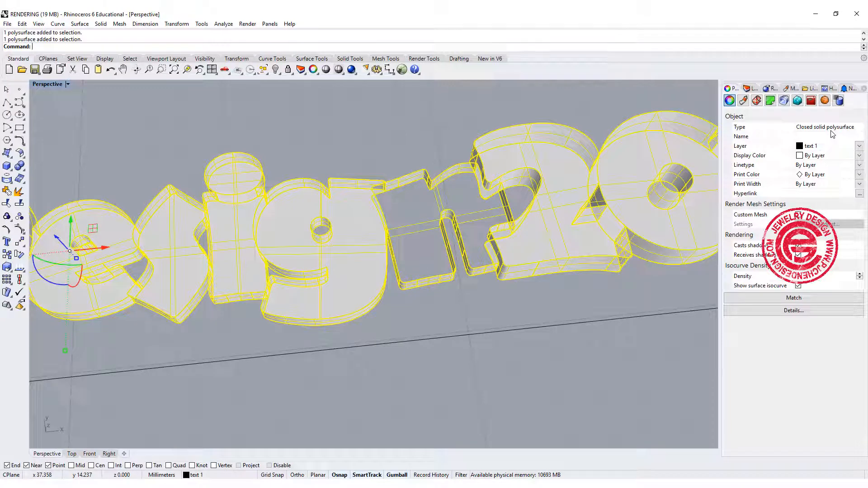
left_click(474, 310)
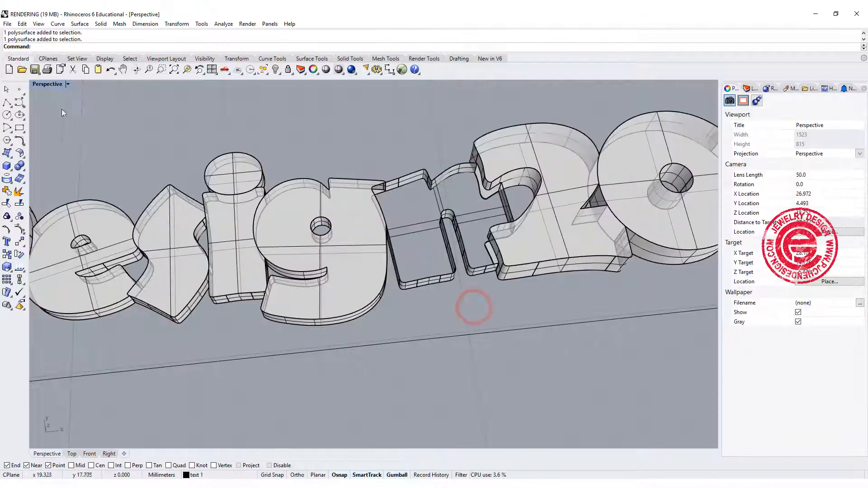
Step: Examine the merged lettering from several angles in Rendered display mode, and return the Perspective view to Ghosted
left_click(67, 84)
left_click(66, 130)
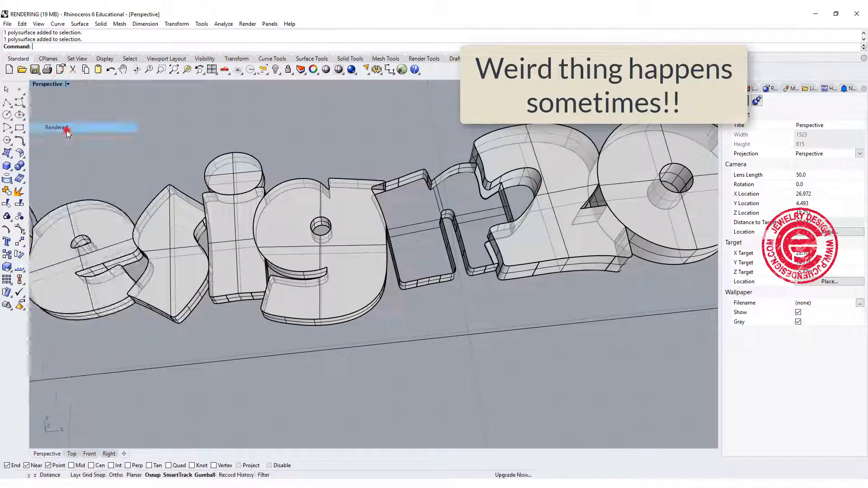
scroll(416, 296, "down", 3)
right_click_drag(416, 342, 572, 293)
scroll(564, 226, "up", 7)
right_click_drag(563, 227, 551, 277)
scroll(552, 278, "down", 8)
right_click_drag(551, 330, 423, 317)
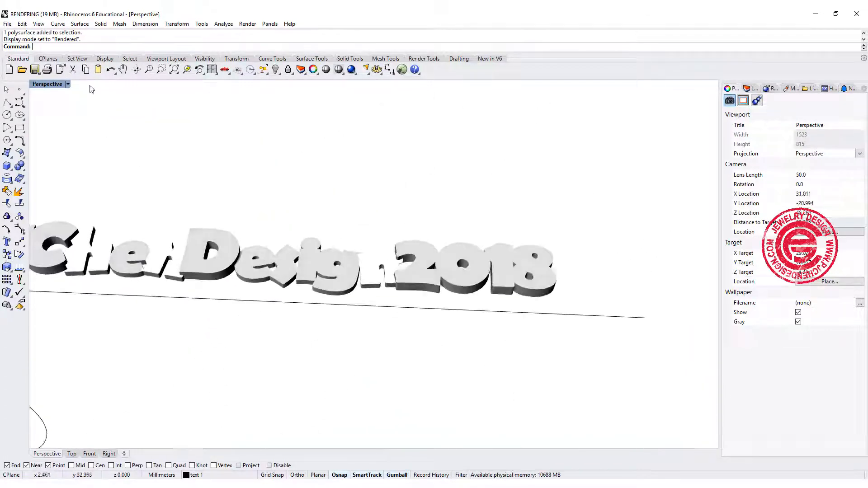
left_click(67, 84)
left_click(67, 137)
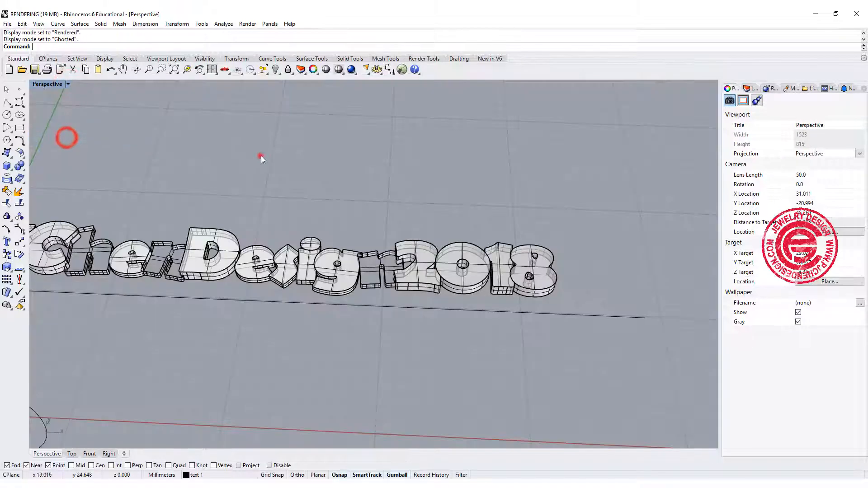
Step: Undo the Boolean union of the letters
right_click_drag(260, 156, 370, 228, "ctrl")
key("ctrl+z")
left_click(303, 172)
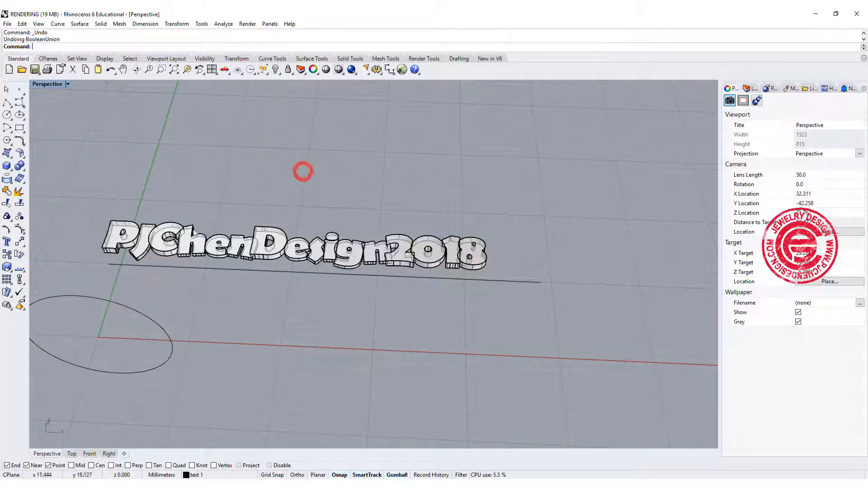
Step: Explode the solid lowercase h after the C into separate surfaces
scroll(226, 241, "up", 6)
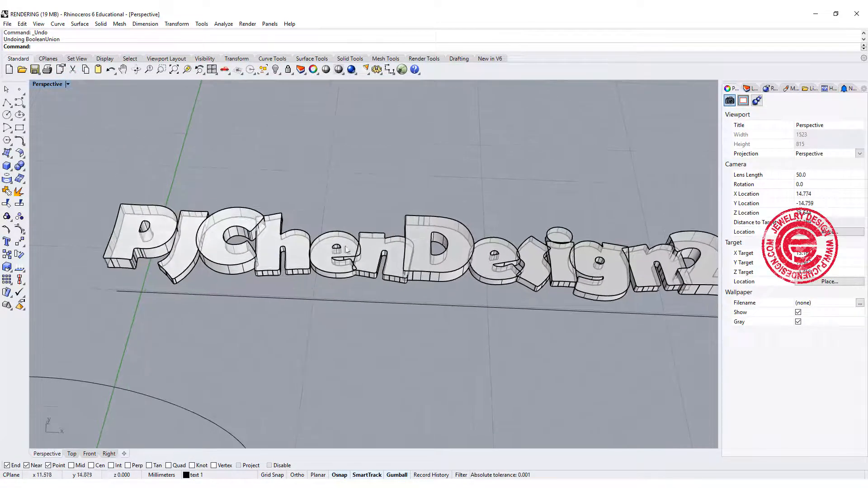
right_click_drag(309, 211, 310, 228)
scroll(290, 278, "up", 4)
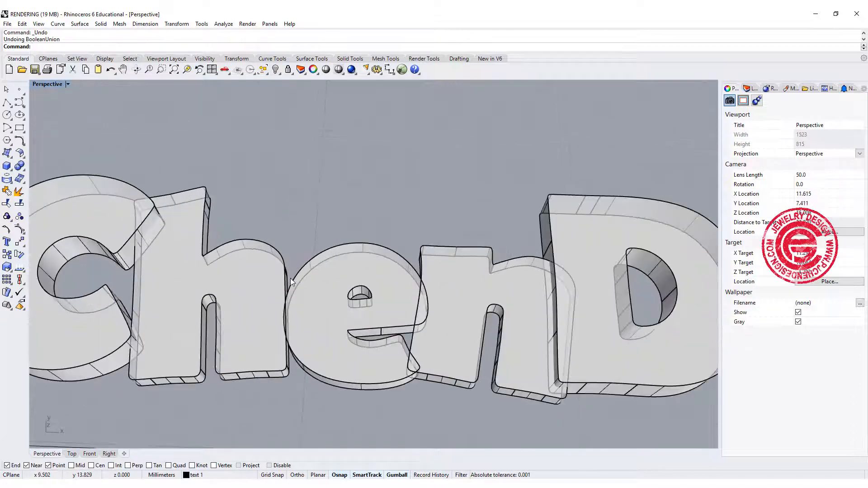
scroll(297, 232, "down", 2)
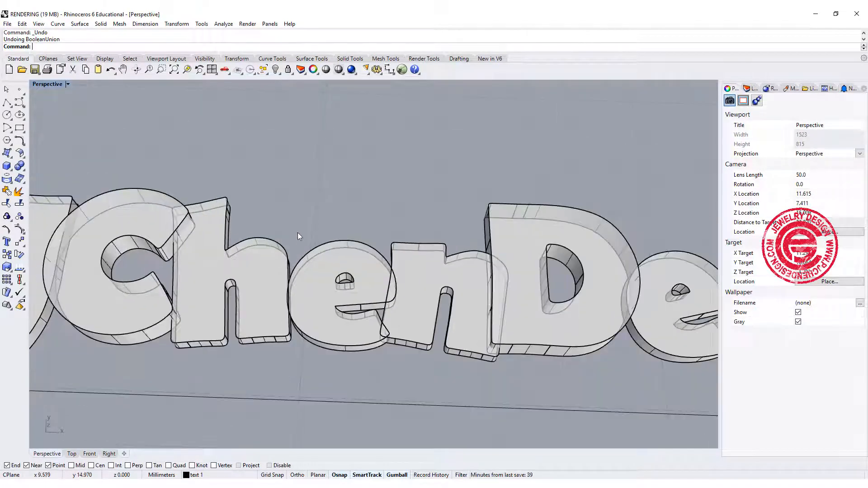
left_click(267, 254)
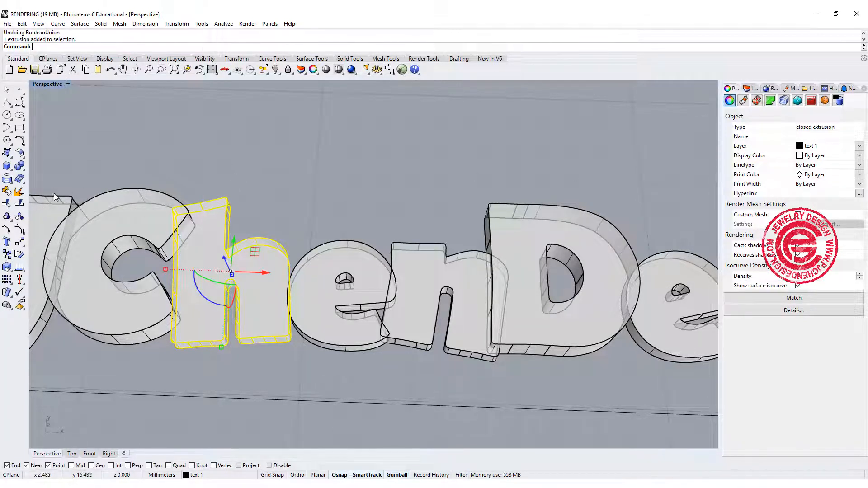
left_click(19, 193)
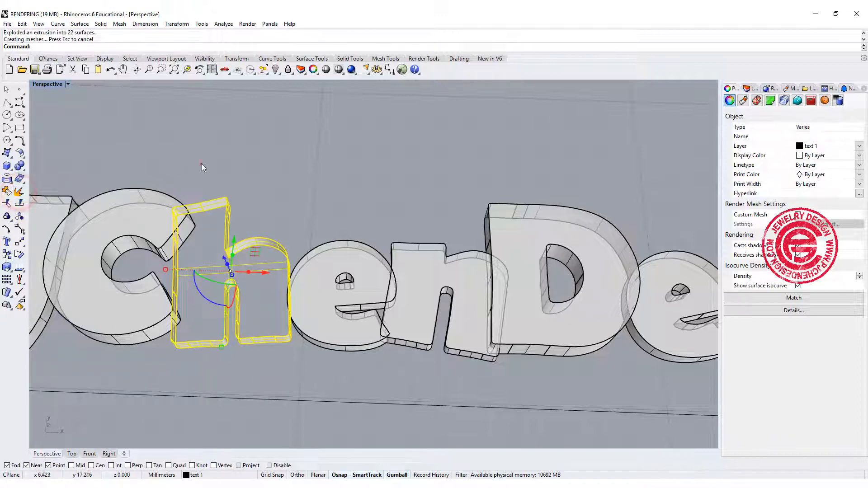
left_click(201, 164)
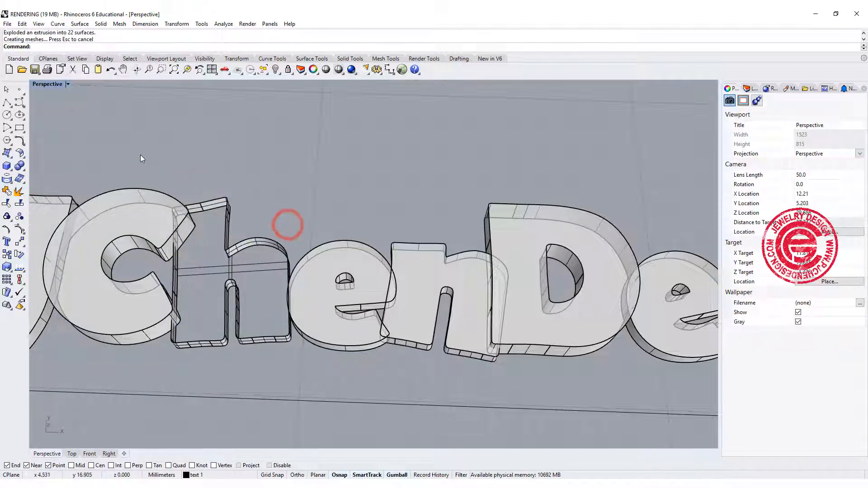
left_click_drag(140, 153, 410, 443)
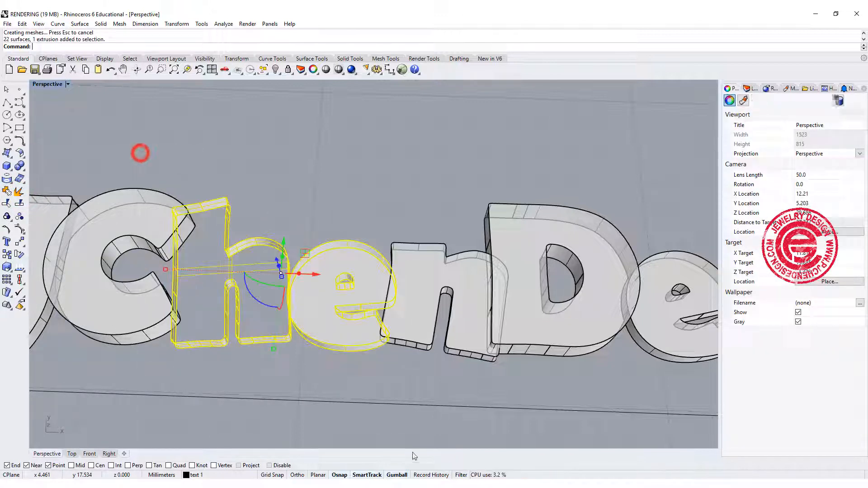
left_click(305, 199)
scroll(262, 278, "up", 3)
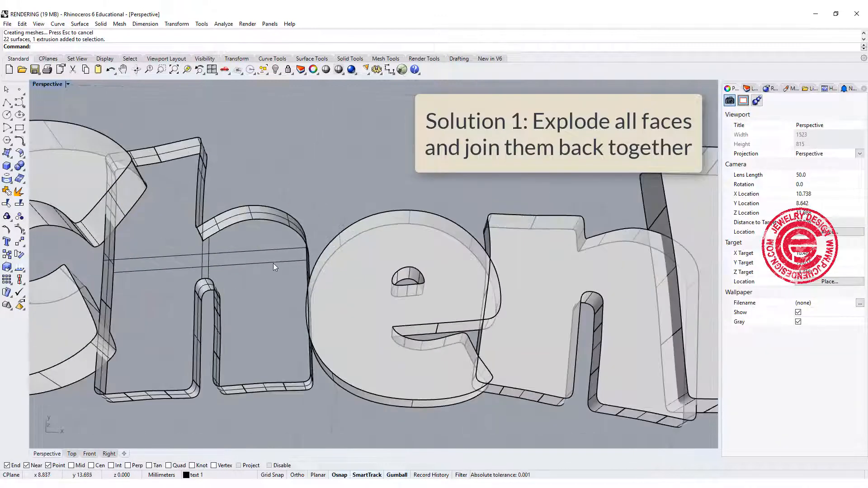
Step: Delete the large flat front and back faces of the exploded h, keeping its side walls
left_click(272, 251)
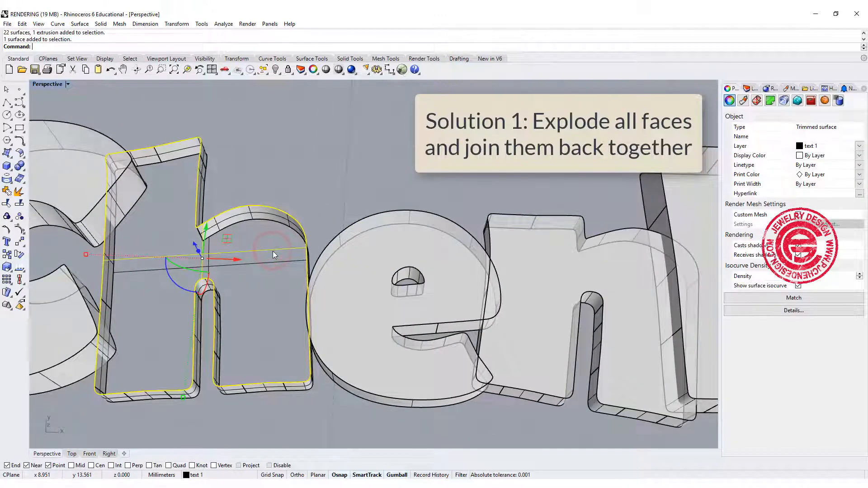
left_click_drag(230, 239, 416, 153)
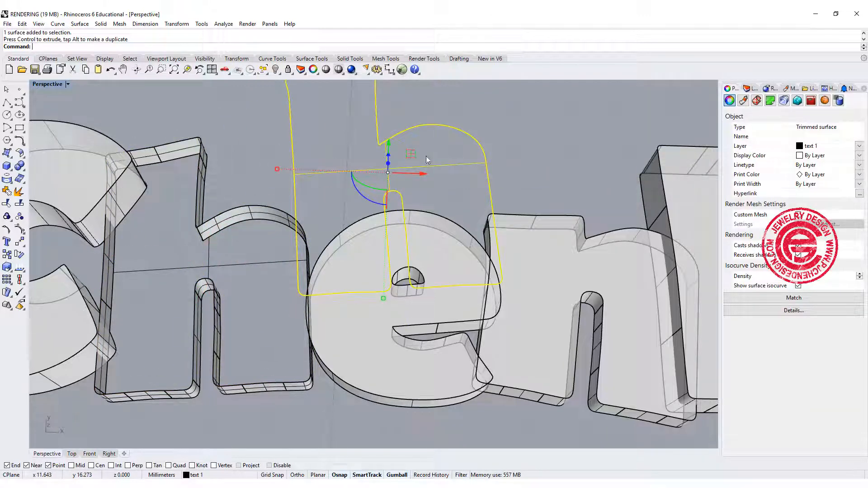
key("Delete")
left_click(261, 263)
key("Delete")
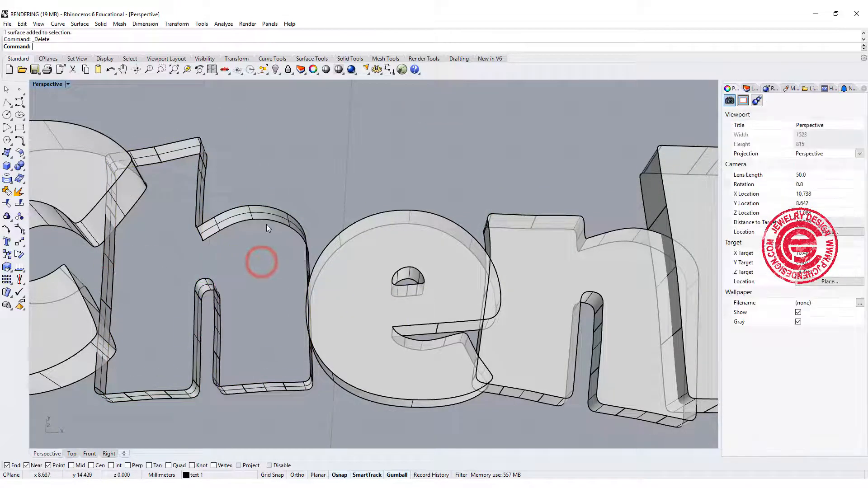
Step: Join the h's remaining side walls and close both open ends with Cap to rebuild the solid letter
left_click(273, 218)
left_click(255, 129)
left_click_drag(71, 106, 337, 427)
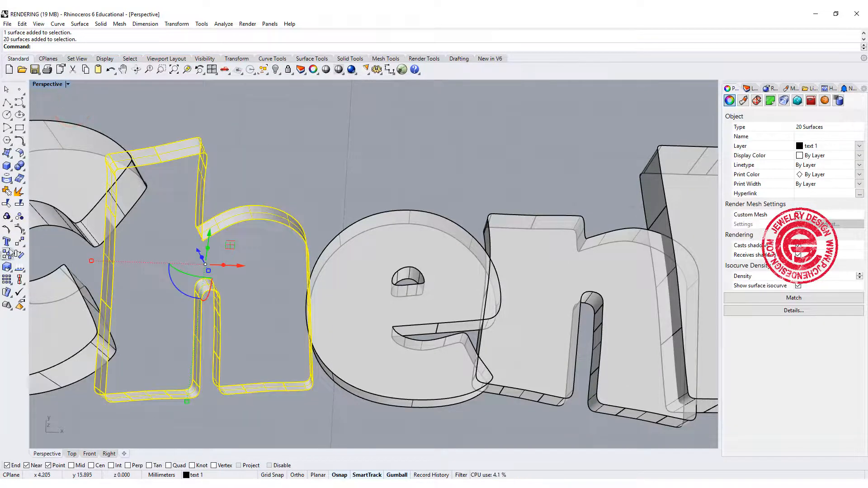
left_click(7, 192)
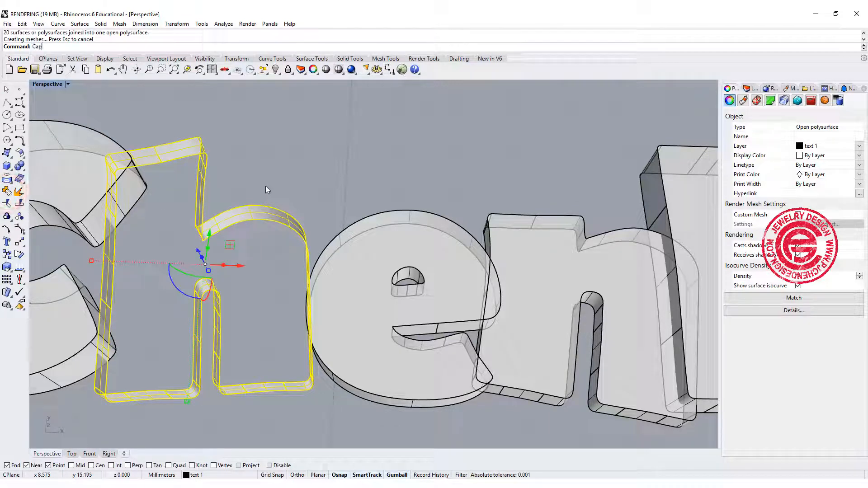
key("Return")
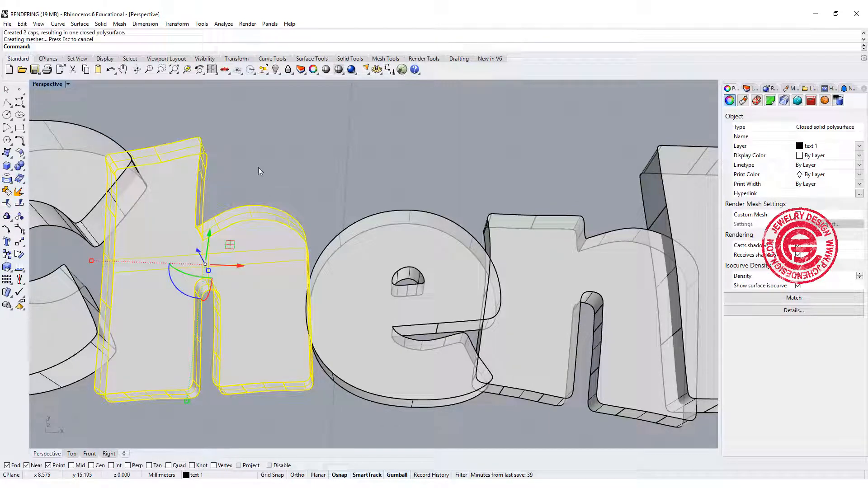
left_click(285, 164)
left_click(236, 249)
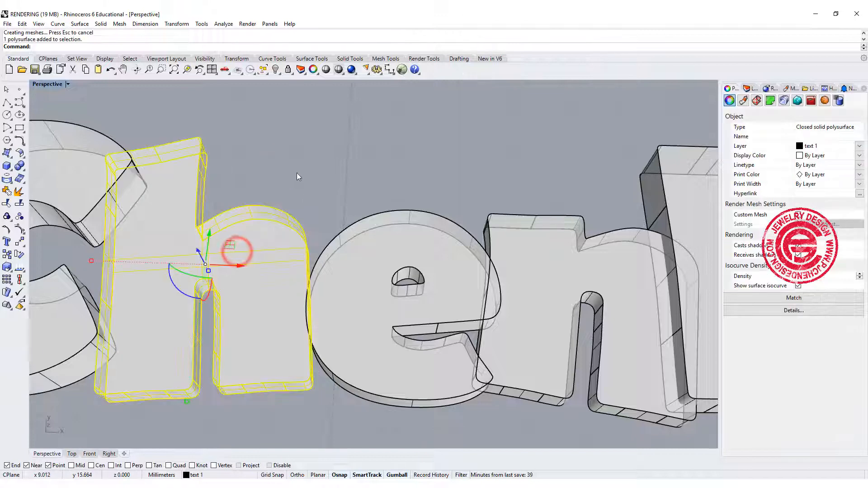
Step: Merge the rebuilt h with the neighbouring capital C using Boolean Union, and inspect the joined letters
scroll(99, 158, "down", 5)
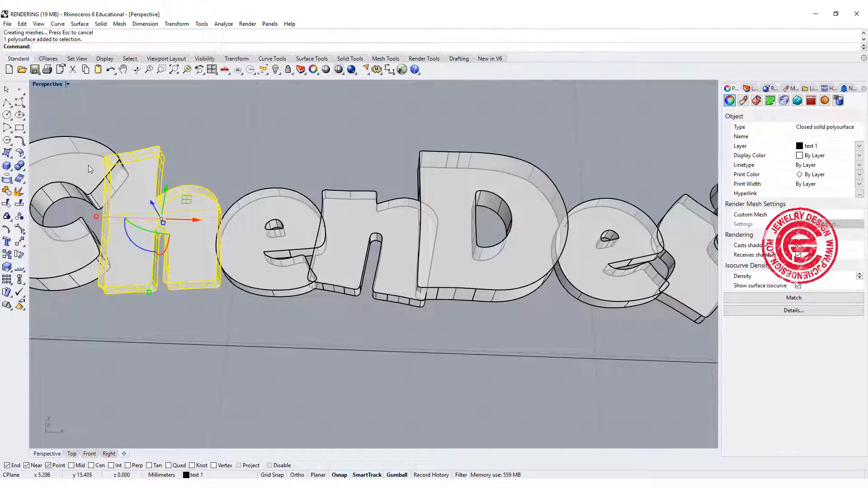
left_click(89, 169, "shift")
left_click(20, 165)
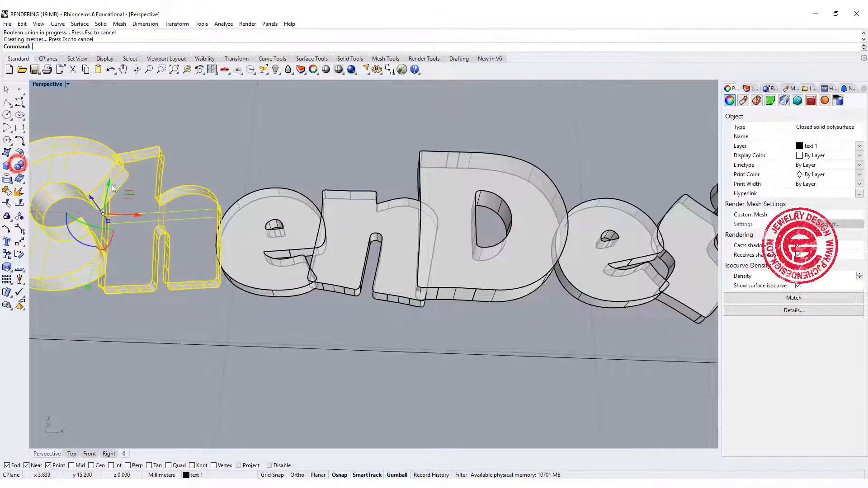
left_click(227, 151)
scroll(187, 232, "up", 5)
right_click_drag(213, 221, 292, 245, "shift")
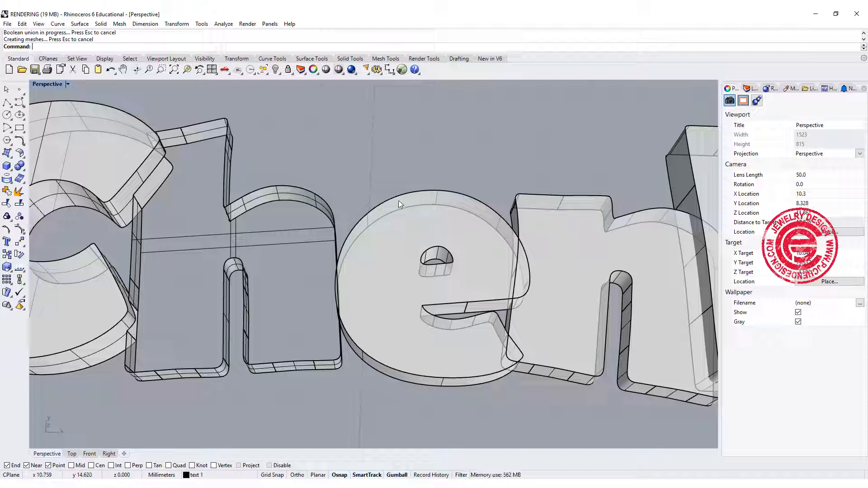
scroll(377, 197, "down", 5)
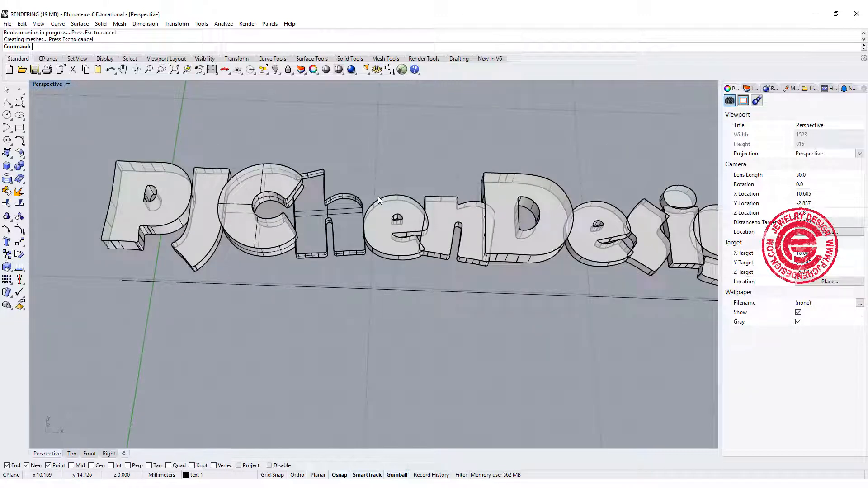
Step: Undo the last Boolean Union of the capital C and the h, and clear the selection
key("ctrl+z")
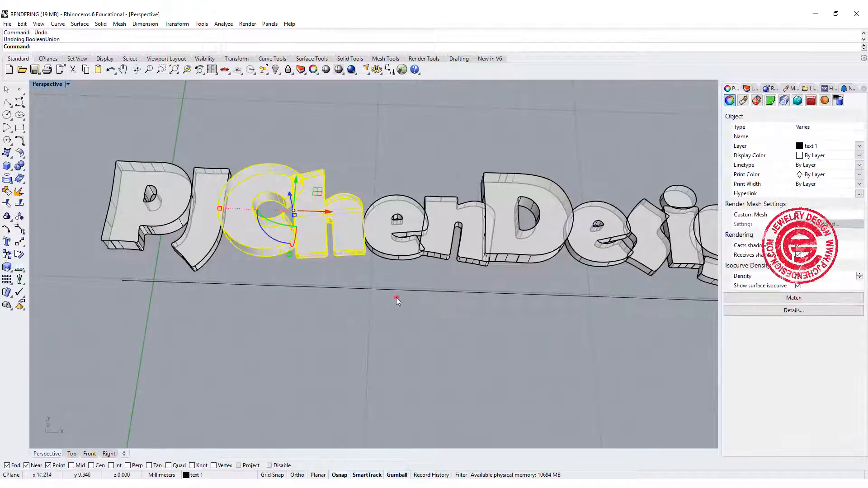
left_click(396, 298)
right_click_drag(411, 263, 273, 256, "shift")
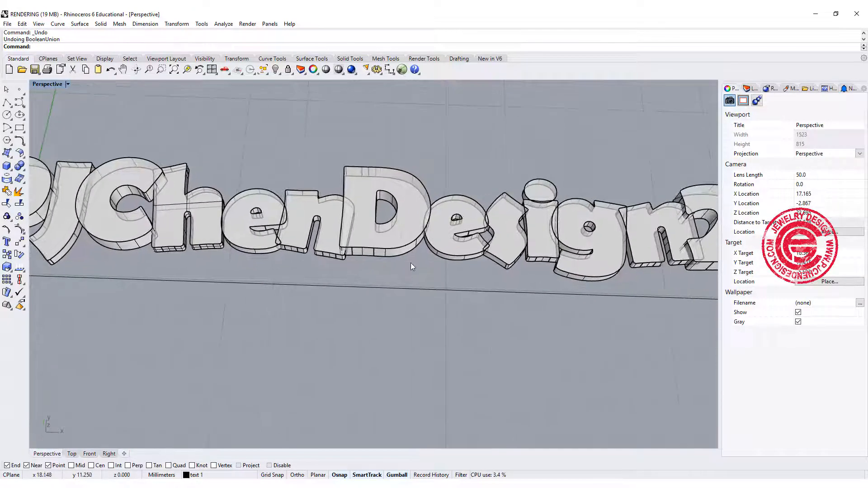
scroll(411, 263, "down", 2)
Step: Move the solid letter h and both solid n letters onto a newly created layer
left_click(257, 233)
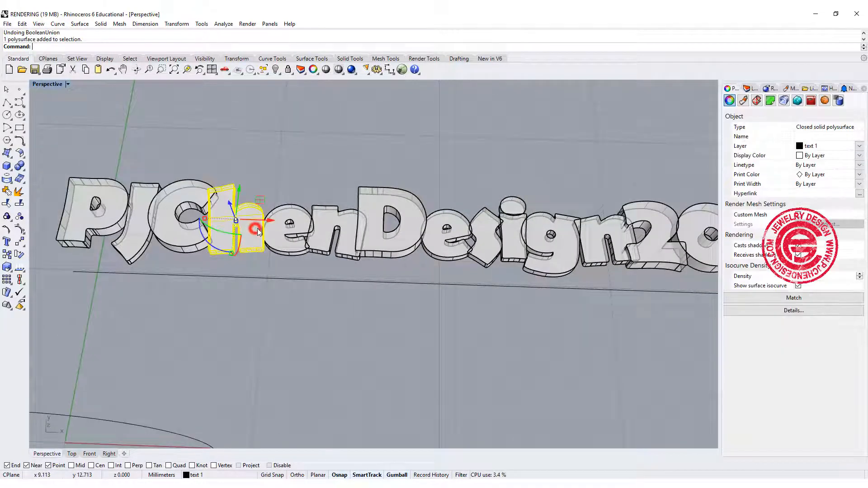
left_click(336, 226, "shift")
left_click(606, 228, "shift")
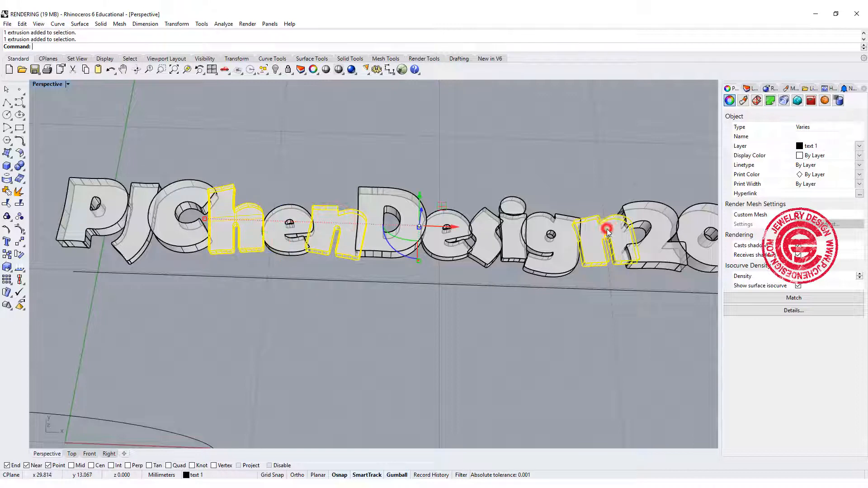
left_click(749, 88)
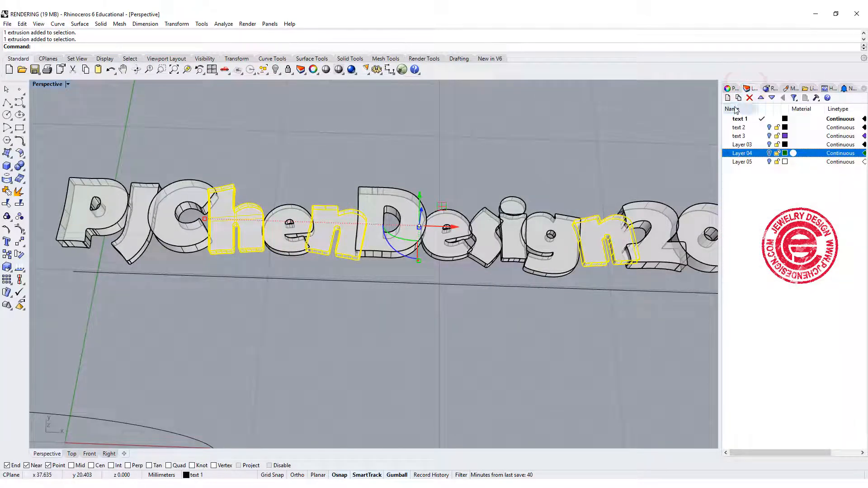
left_click(727, 98)
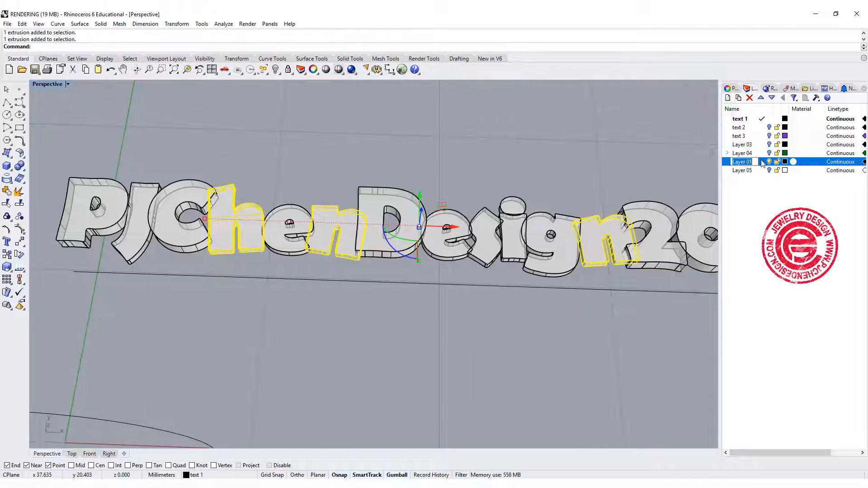
right_click(762, 163)
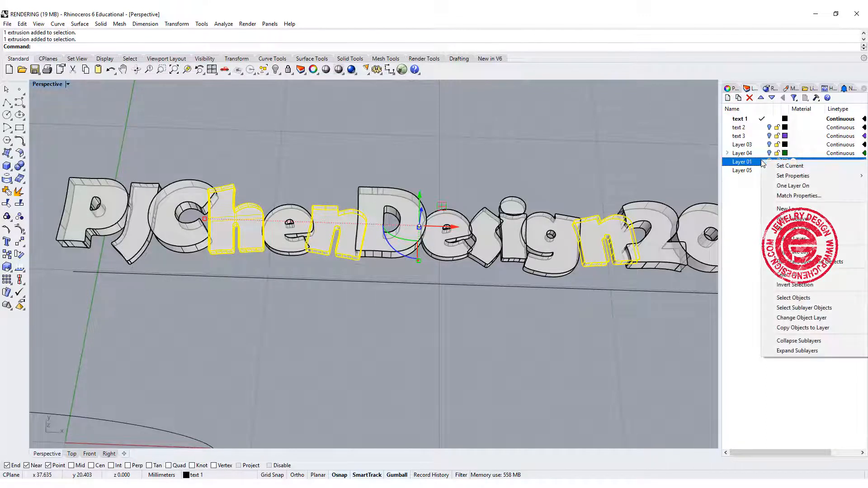
left_click(815, 316)
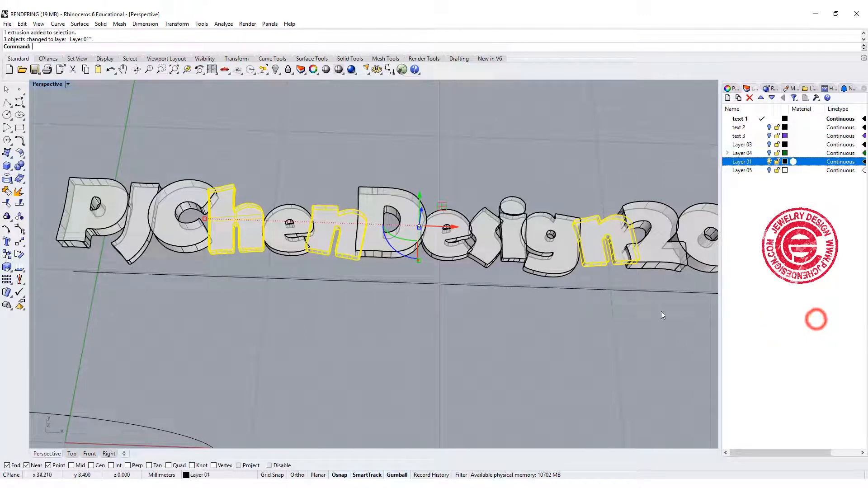
Step: Make the new layer current and hide the text 1 layer to isolate the h and both n letters
left_click(762, 162)
left_click(769, 118)
scroll(436, 244, "down", 2)
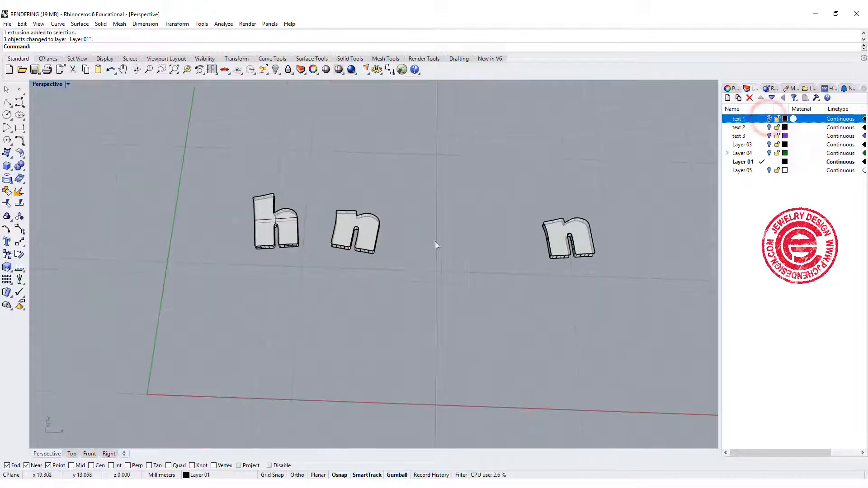
right_click_drag(523, 304, 502, 228)
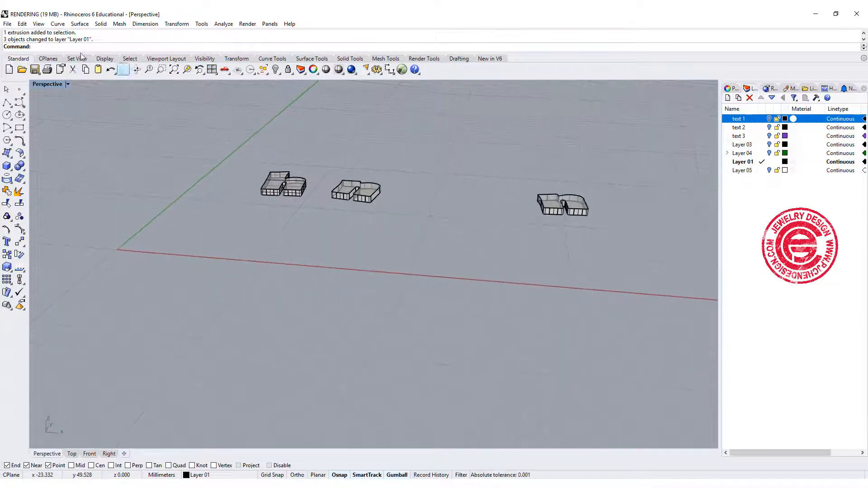
Step: Duplicate the bottom outline edges of the h and both n letters with DupEdge in the Front view
double_click(51, 85)
left_click(288, 368)
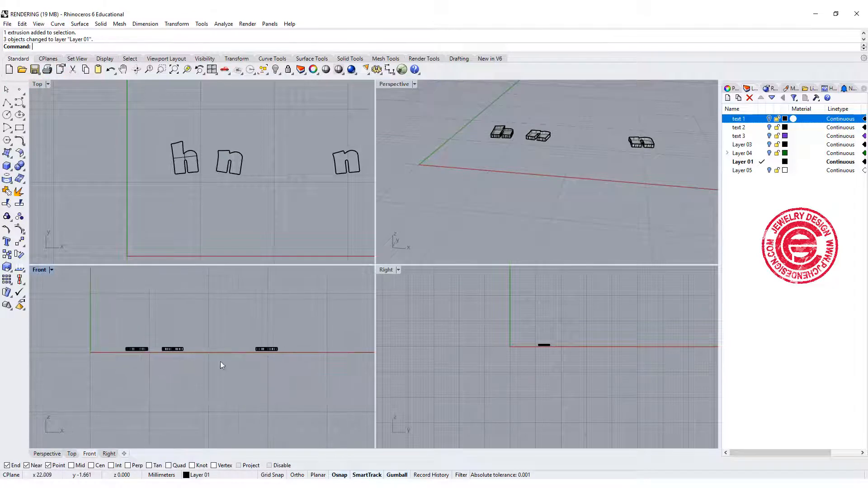
double_click(39, 270)
scroll(413, 253, "up", 1)
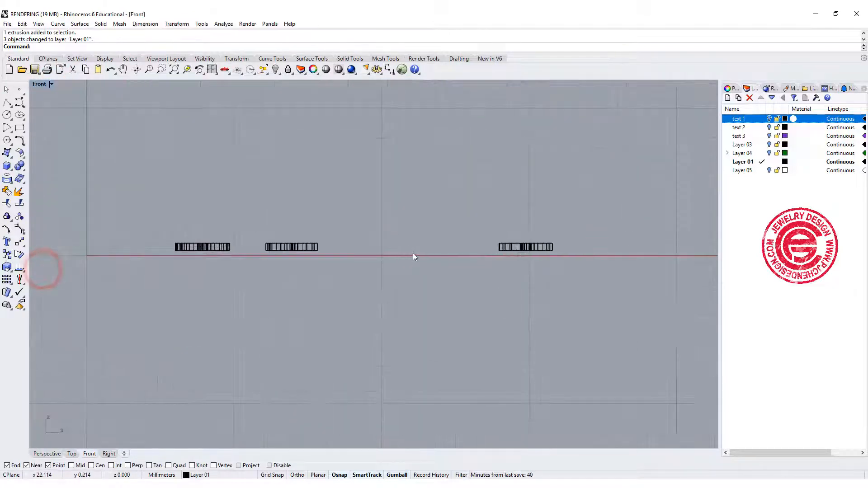
type("d: D")
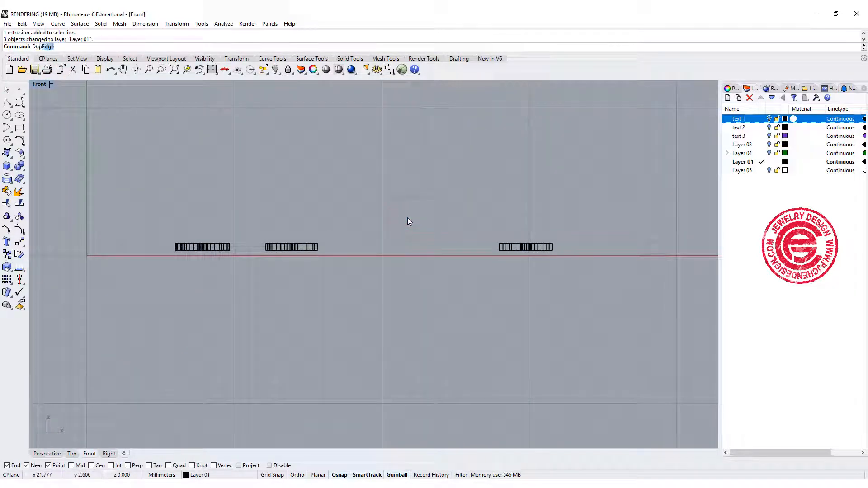
type("up")
key("Return")
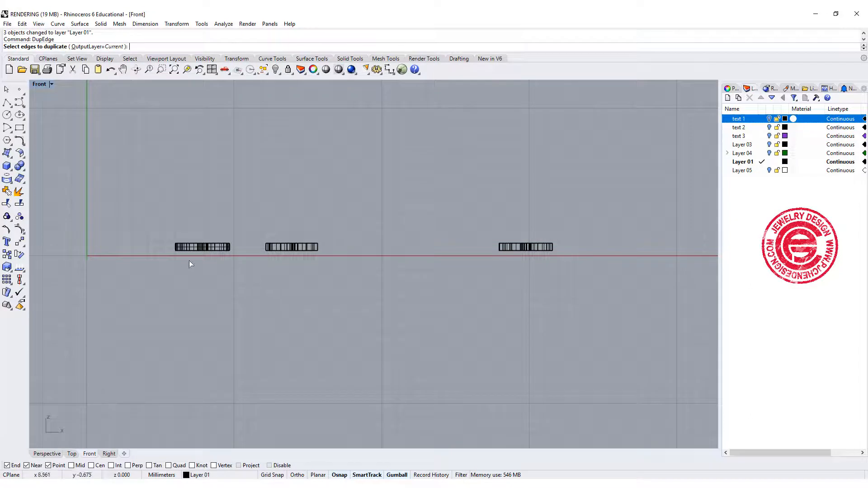
left_click_drag(159, 249, 616, 305)
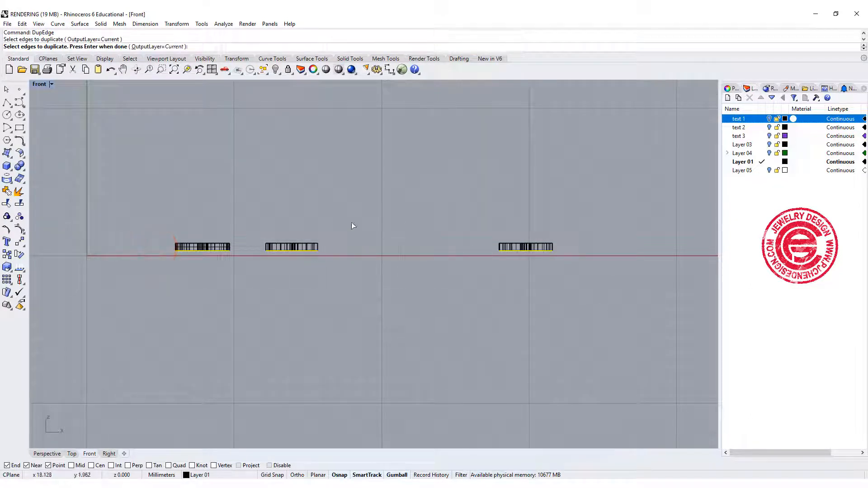
key("Return")
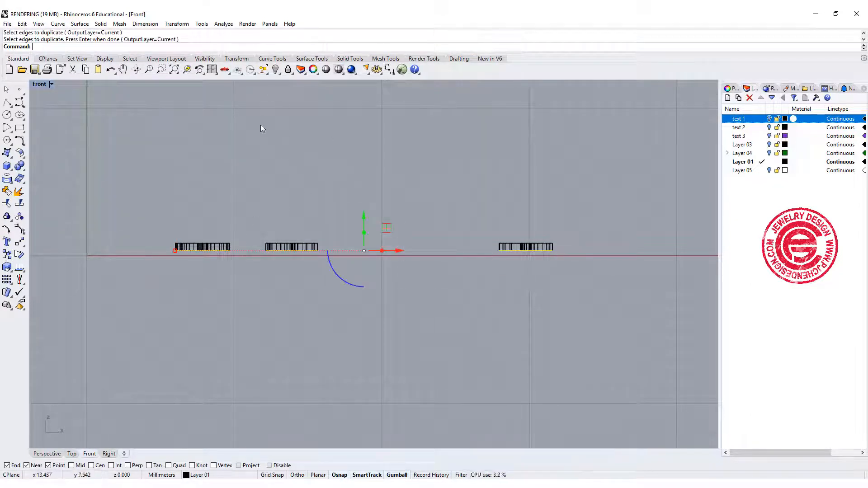
Step: Join the duplicated edges into closed letter outlines and delete the three original solid letters
double_click(40, 85)
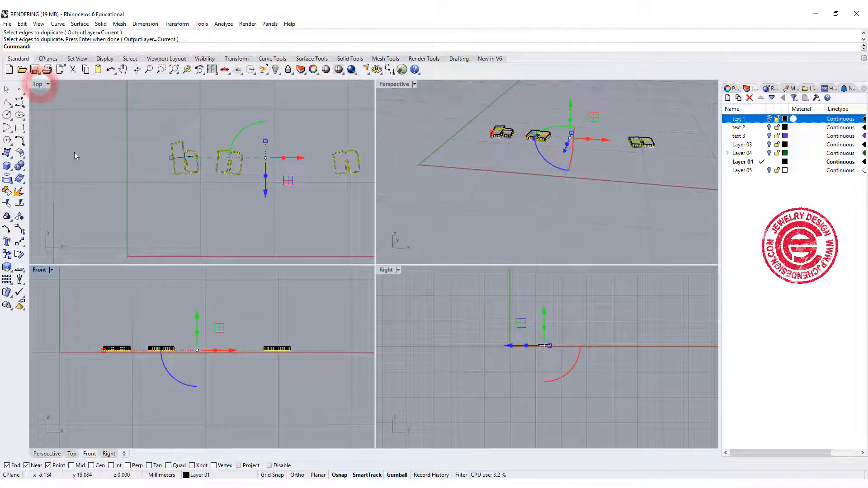
left_click(7, 192)
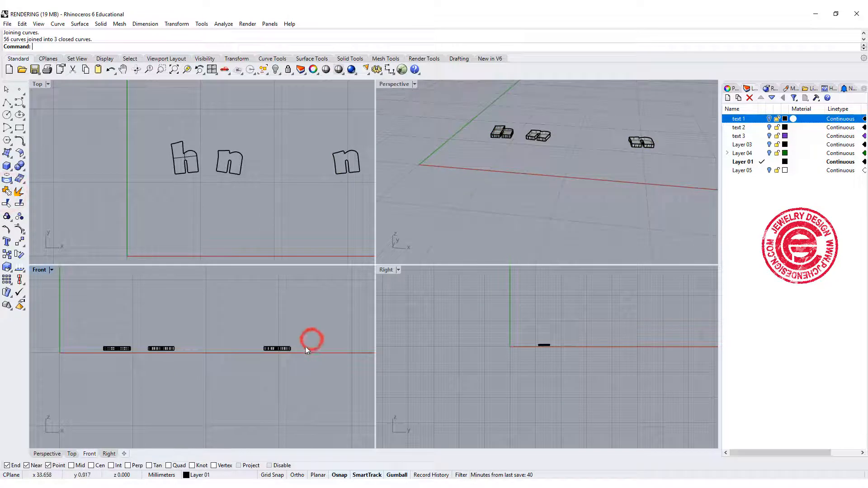
left_click_drag(305, 347, 78, 295)
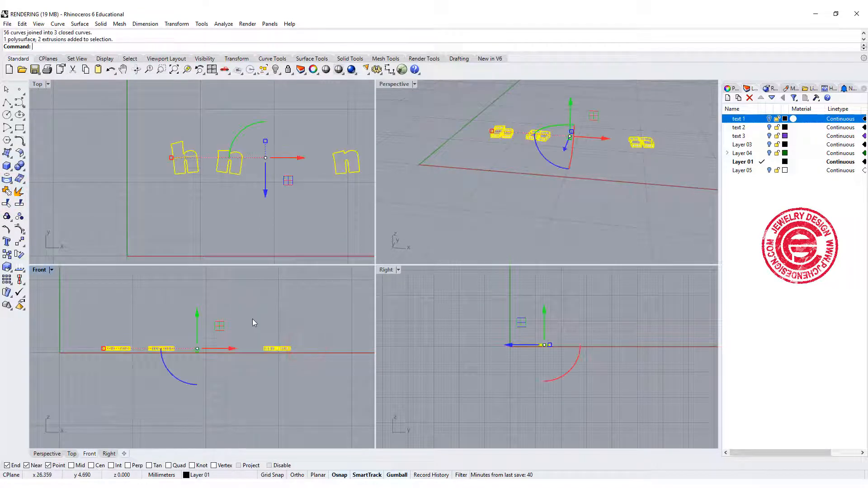
key("Delete")
right_click_drag(577, 120, 438, 99)
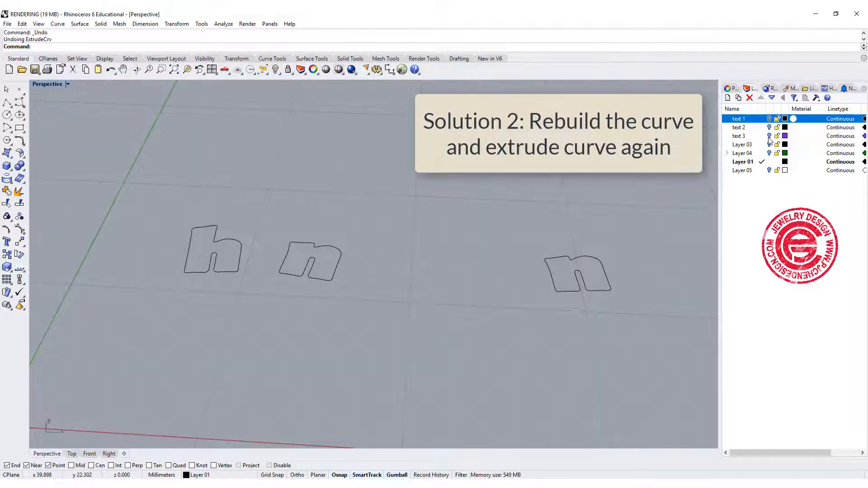
Step: Show the text 1 layer and extrude the h and both n outlines as solids up to the neighbouring e's height
left_click(769, 118)
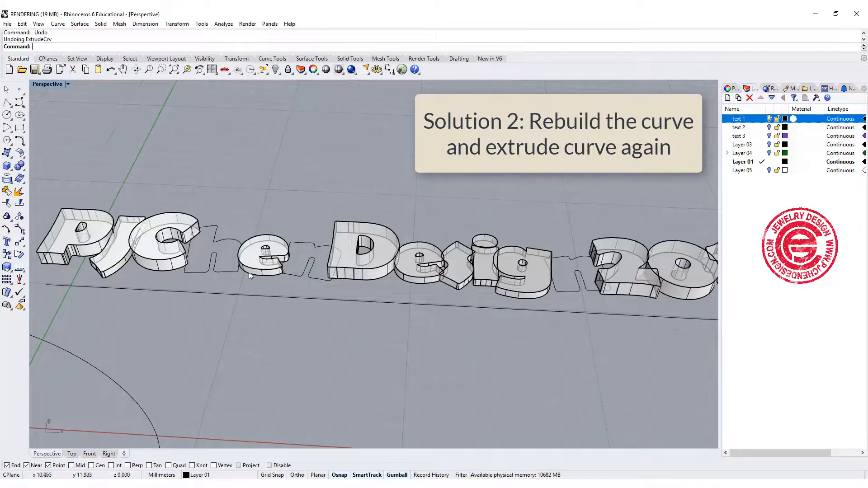
right_click_drag(250, 276, 260, 225)
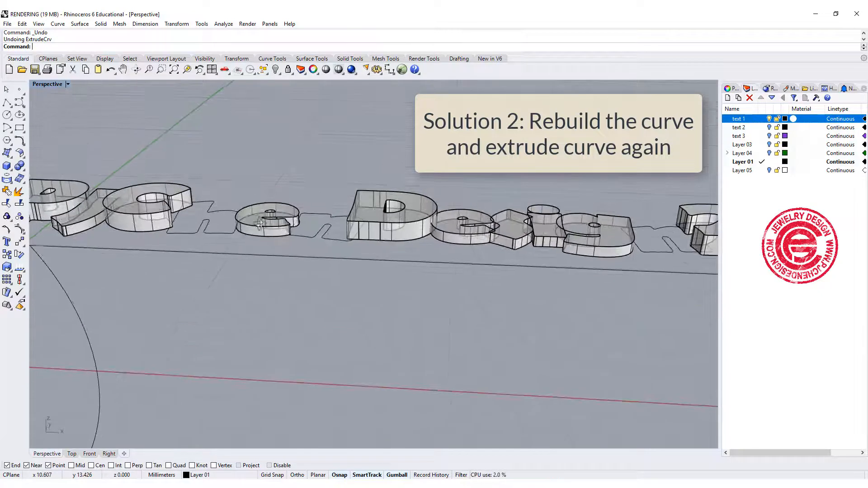
left_click(226, 230)
left_click(324, 236, "shift")
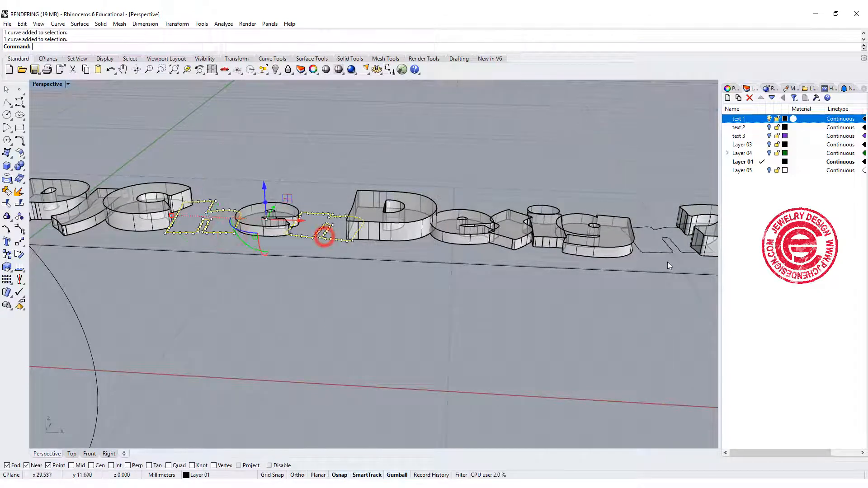
left_click(668, 251, "shift")
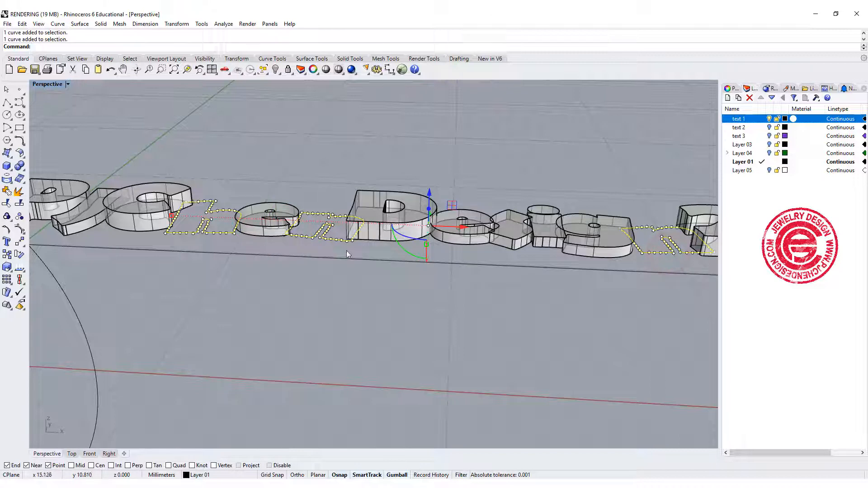
mouse_move(318, 290)
right_mouse_down()
mouse_move(320, 300)
mouse_move(322, 289)
right_mouse_up()
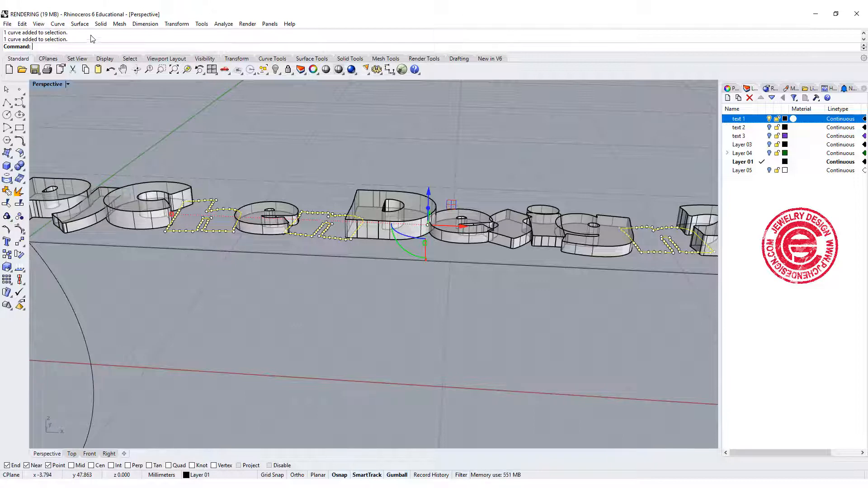
left_click(101, 23)
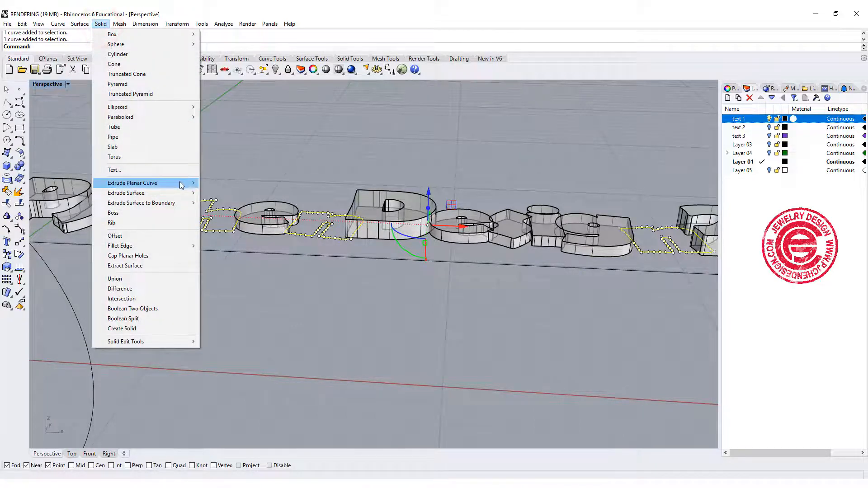
mouse_move(181, 185)
left_click(209, 184)
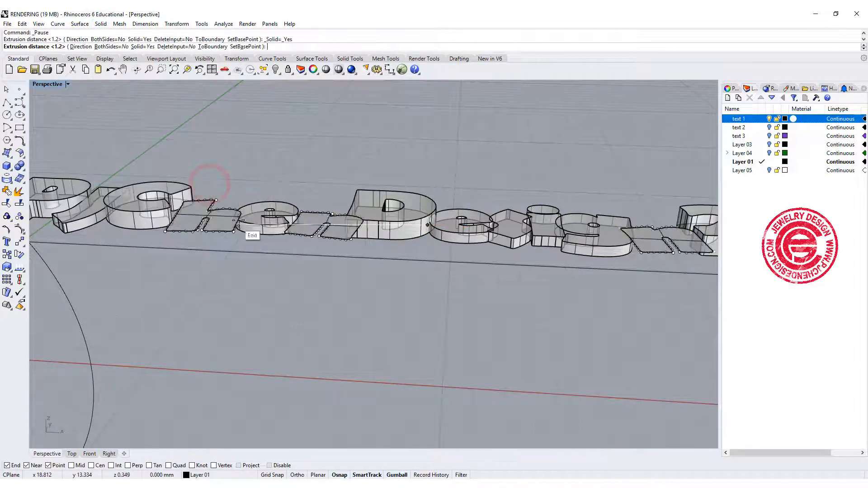
left_click(262, 225)
mouse_move(461, 328)
right_mouse_down()
mouse_move(434, 270)
mouse_move(371, 286)
right_mouse_up()
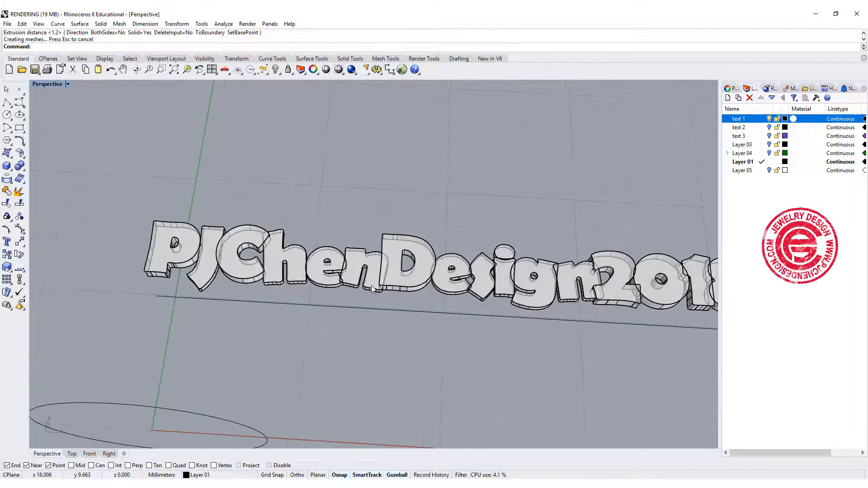
Step: Merge the re-extruded h with the neighbouring capital C using Boolean Union
scroll(286, 248, "up", 5)
left_click(285, 257)
left_click(236, 229, "shift")
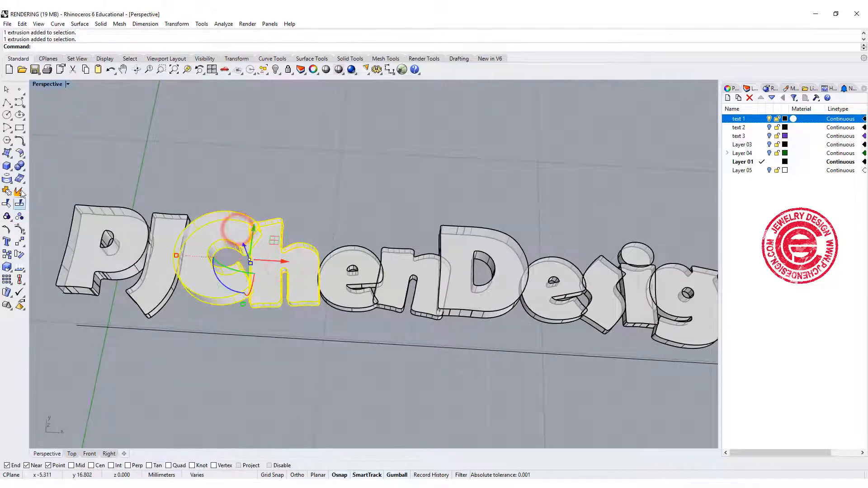
left_click(20, 166)
left_click(242, 159)
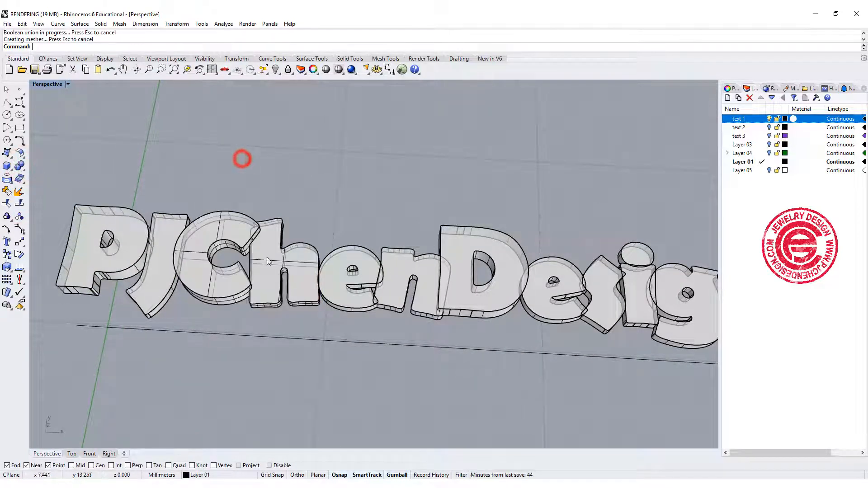
Step: Merge all letters and digits of PJChenDesign2018 into one solid with Boolean Union and inspect the result
scroll(351, 319, "down", 6)
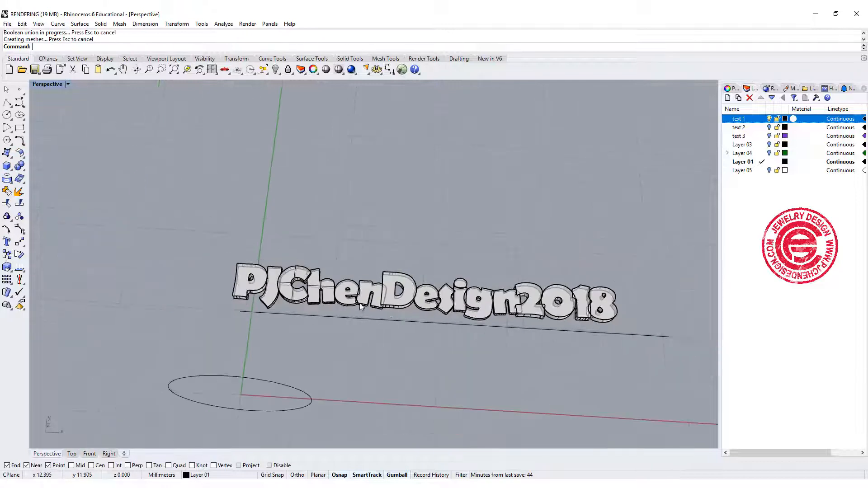
right_click_drag(385, 319, 286, 310, "shift")
left_click_drag(118, 214, 553, 320)
left_click(22, 168)
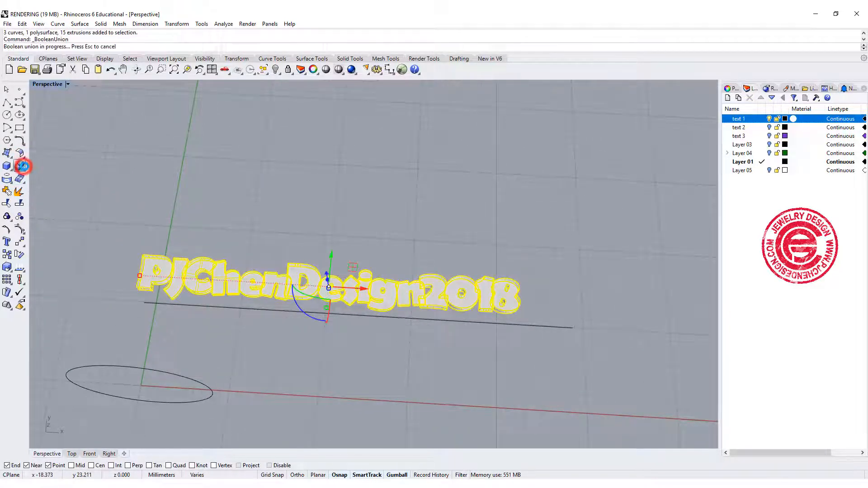
left_click(180, 168)
scroll(223, 293, "up", 2)
scroll(223, 294, "up", 4)
left_click(239, 264)
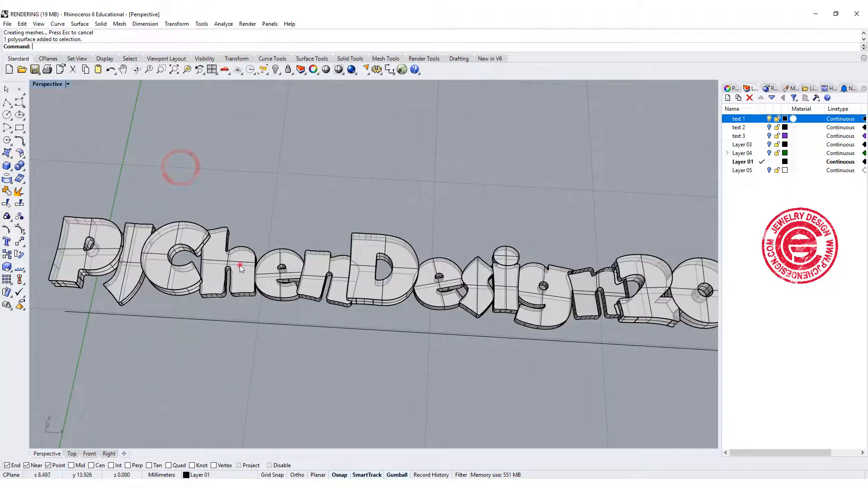
scroll(579, 294, "down", 9)
Step: Align the merged text solid and the circumference line concentrically with each other in the Top view
right_click_drag(562, 311, 456, 273)
left_click(510, 248)
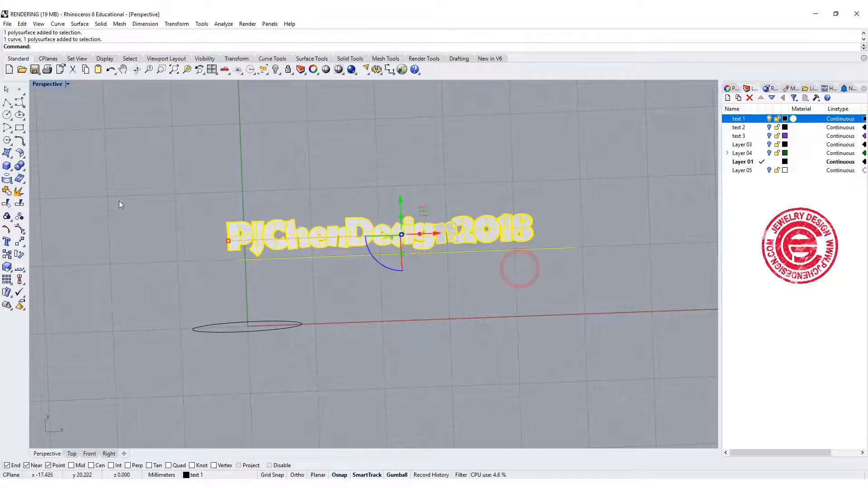
double_click(43, 84)
double_click(41, 84)
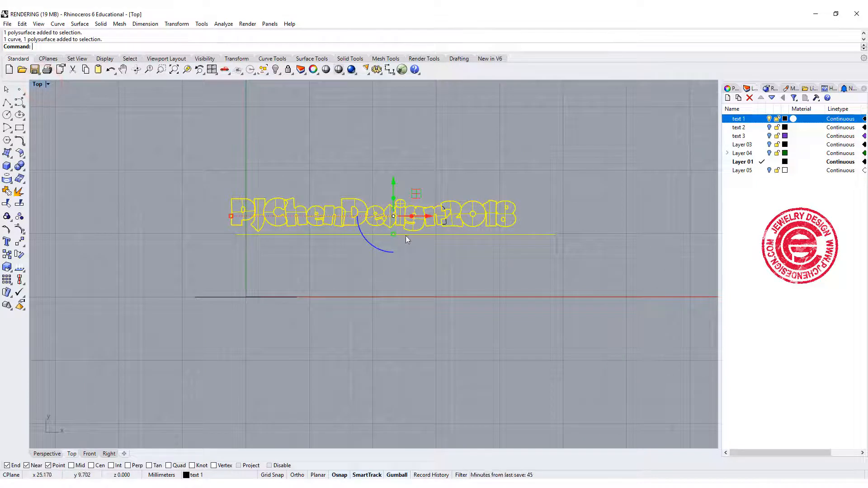
right_click_drag(288, 301, 284, 293)
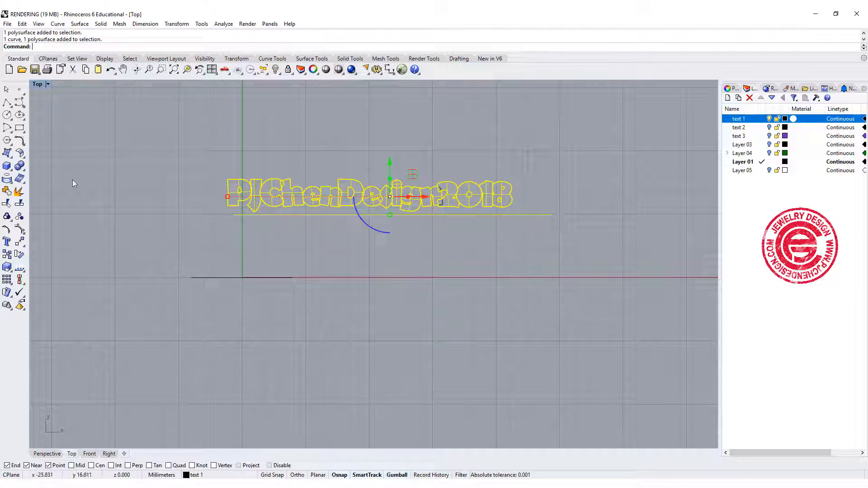
left_click(21, 282)
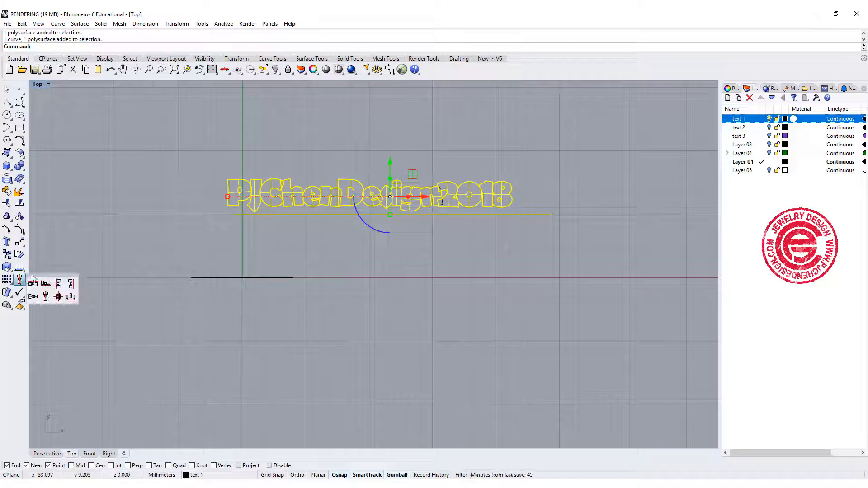
left_click(57, 298)
left_click(452, 260)
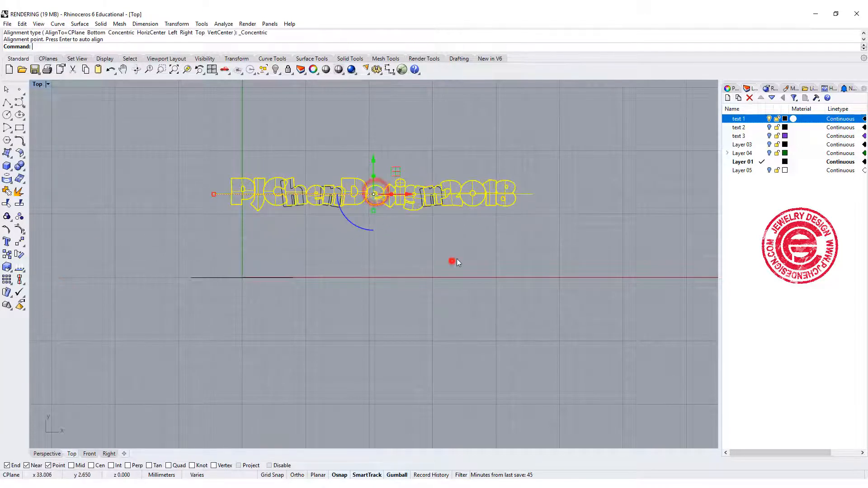
Step: Stretch the text solid lengthwise from its centre until it spans the full length of the circumference line
left_click(495, 205)
left_click_drag(234, 196, 215, 198)
left_click(544, 251)
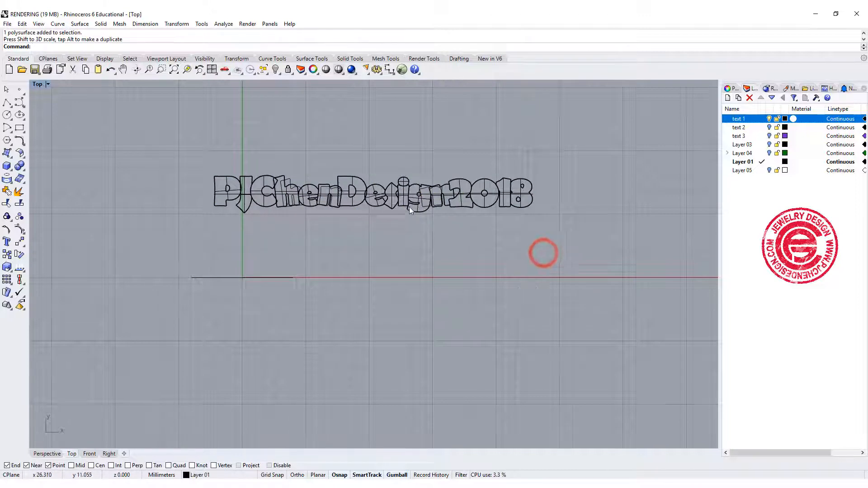
Step: Hide the three leftover letter outline curves around the text solid
scroll(409, 207, "up", 3)
left_click_drag(135, 107, 708, 275)
left_click(275, 69)
scroll(387, 217, "down", 3)
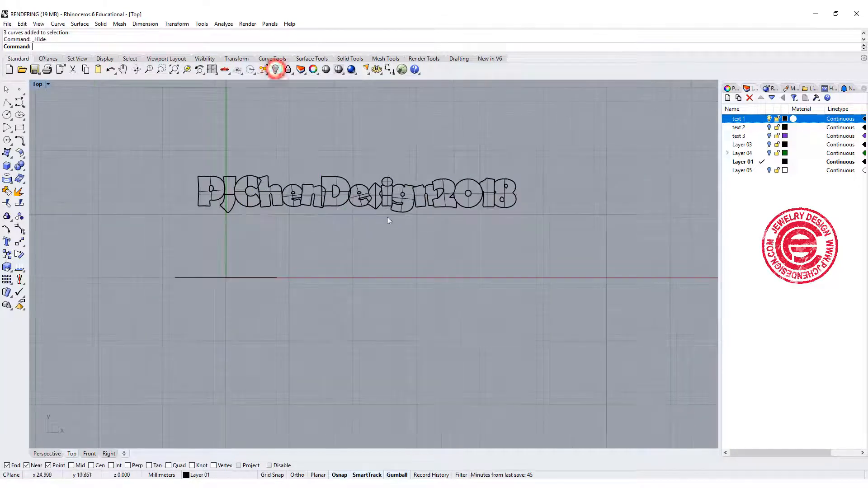
Step: Examine the text solid and its circumference line from the side for a height difference between them
left_click(359, 207)
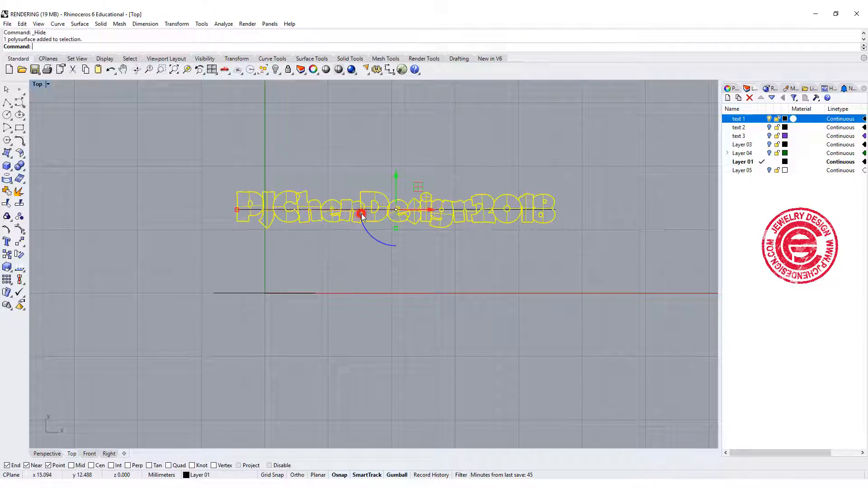
double_click(38, 84)
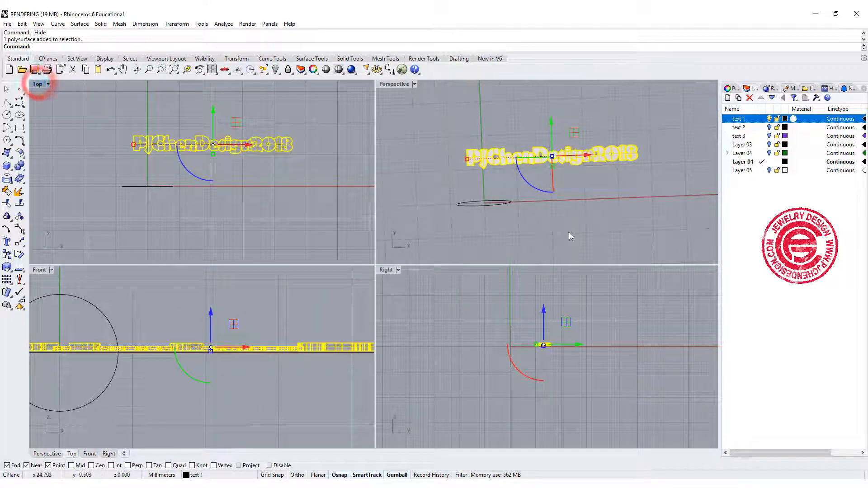
right_click_drag(569, 233, 526, 142)
double_click(400, 84)
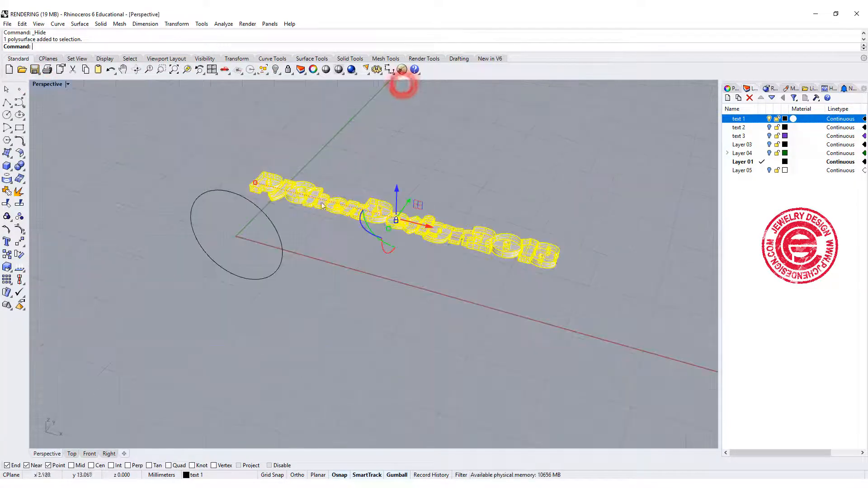
left_click(347, 291)
right_click_drag(348, 291, 532, 241)
left_click(582, 255)
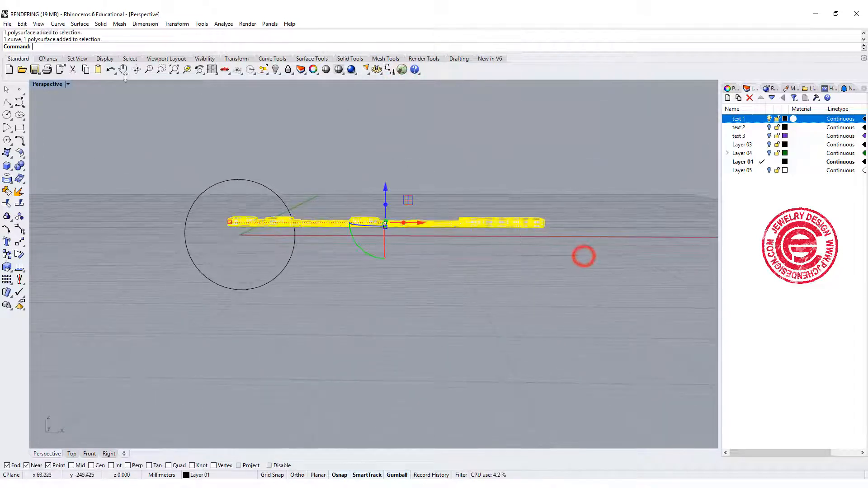
double_click(53, 86)
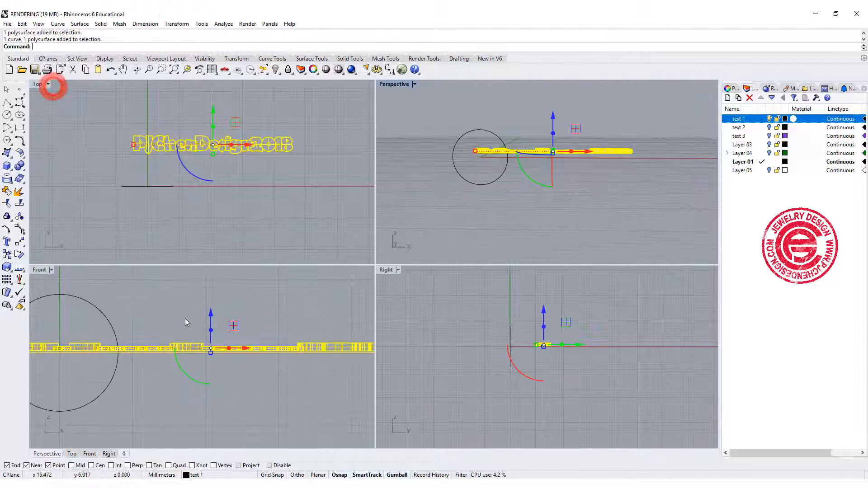
Step: Align the circumference line with the bottom of the text solid in the Front view, using 0 as the alignment point
left_click(213, 317)
left_click(246, 355)
left_click(248, 352)
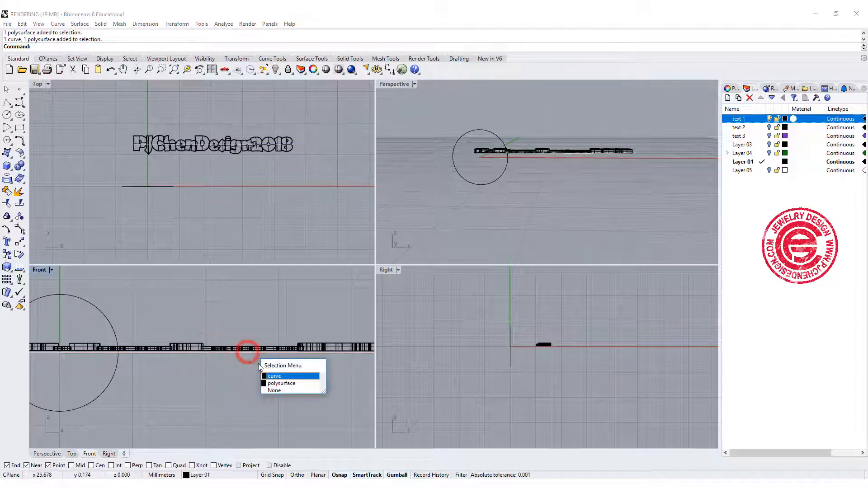
left_click(267, 373)
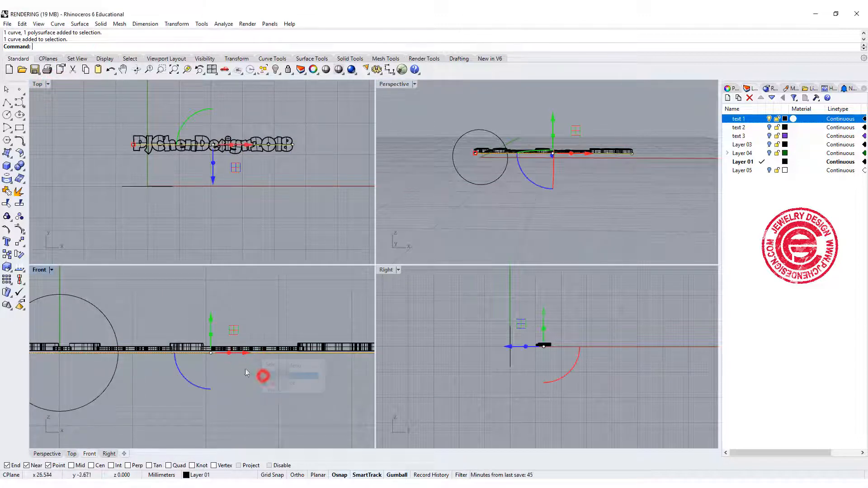
double_click(40, 270)
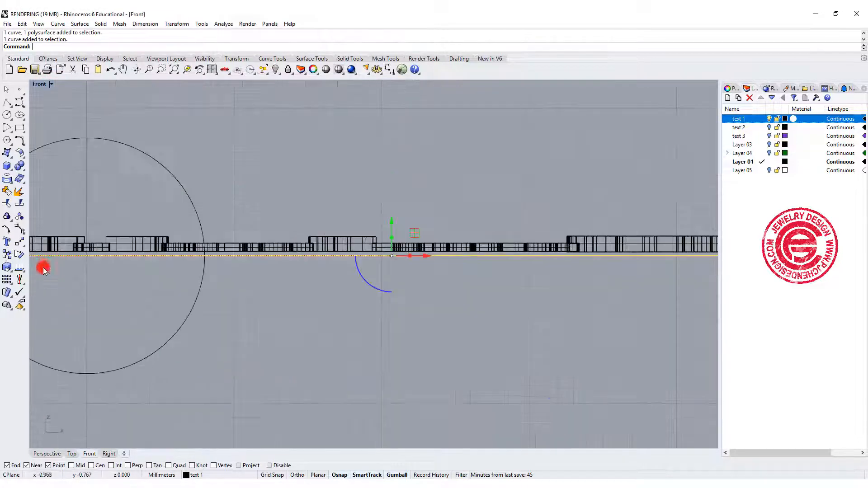
left_click(187, 192)
left_click(375, 313)
left_click_drag(506, 333, 405, 168)
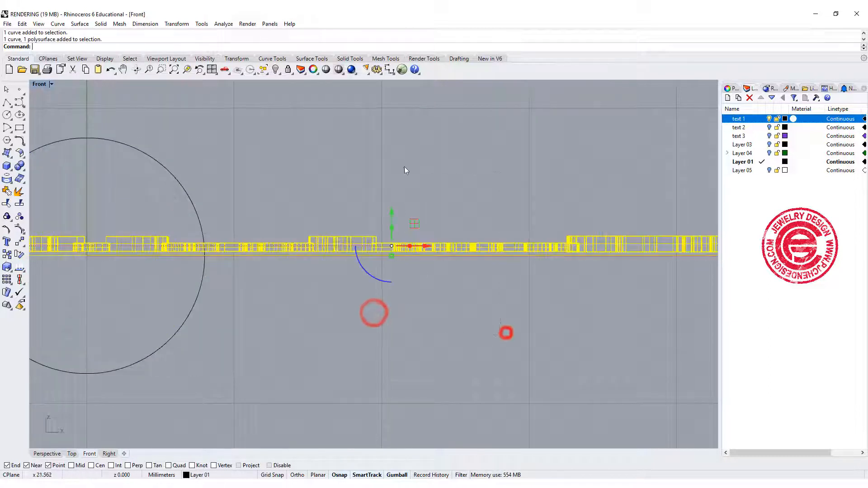
left_click(20, 280)
left_click(44, 284)
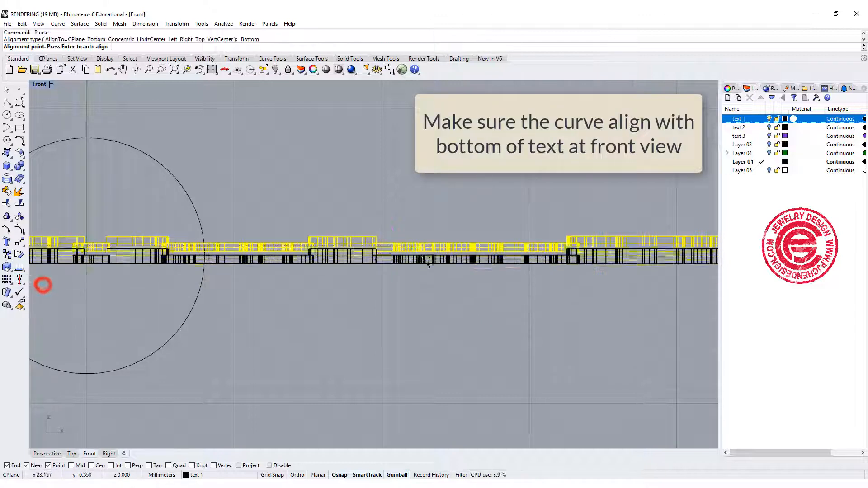
left_click(415, 240)
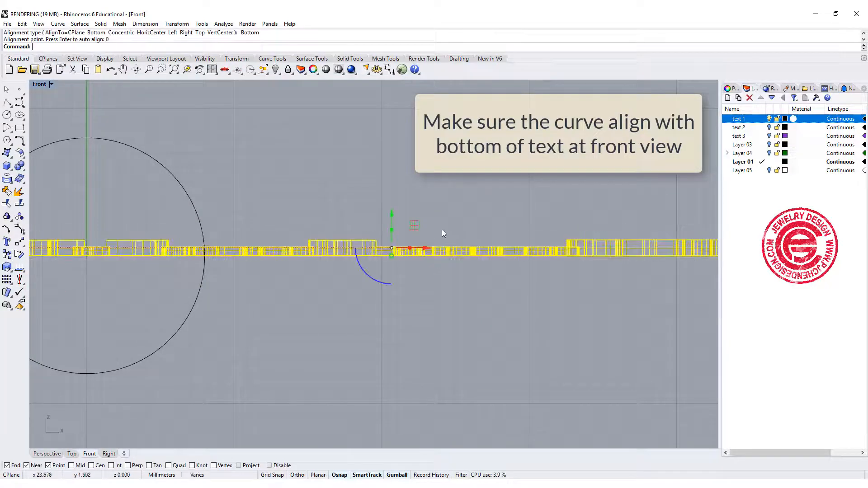
Step: Examine in the Front view how the circumference line sits against the bottom of the text solid
left_click(460, 197)
scroll(419, 219, "down", 3)
right_click_drag(437, 267, 421, 275)
scroll(368, 243, "up", 3)
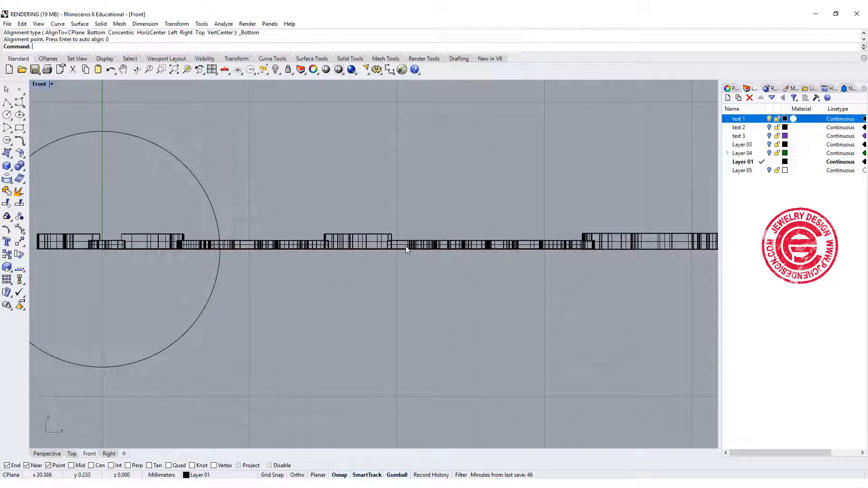
left_click(463, 248)
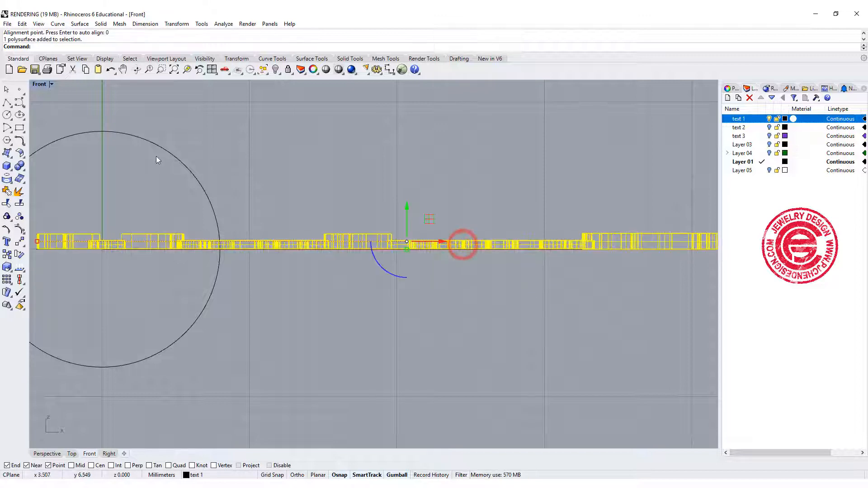
scroll(332, 168, "down", 2)
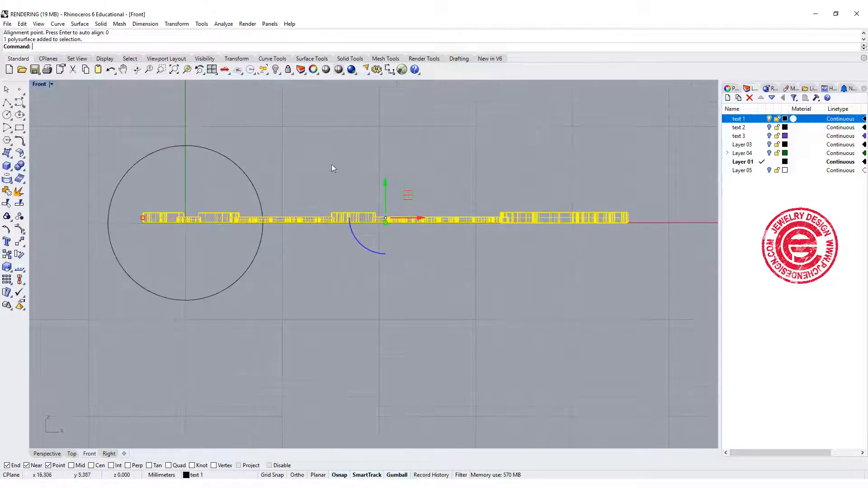
Step: Flow a copy of the text solid along the ring circle, picking the circumference line near the P as base curve
double_click(40, 84)
left_click(388, 85)
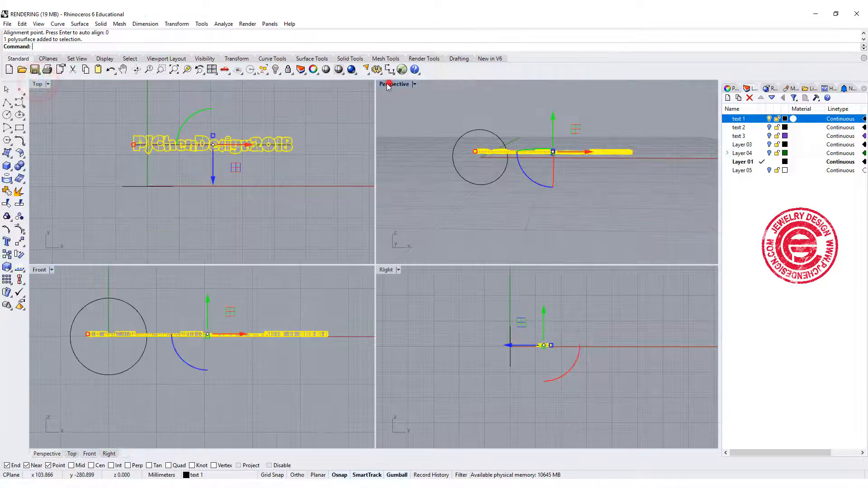
double_click(388, 85)
right_click_drag(383, 152, 382, 195)
left_click(179, 24)
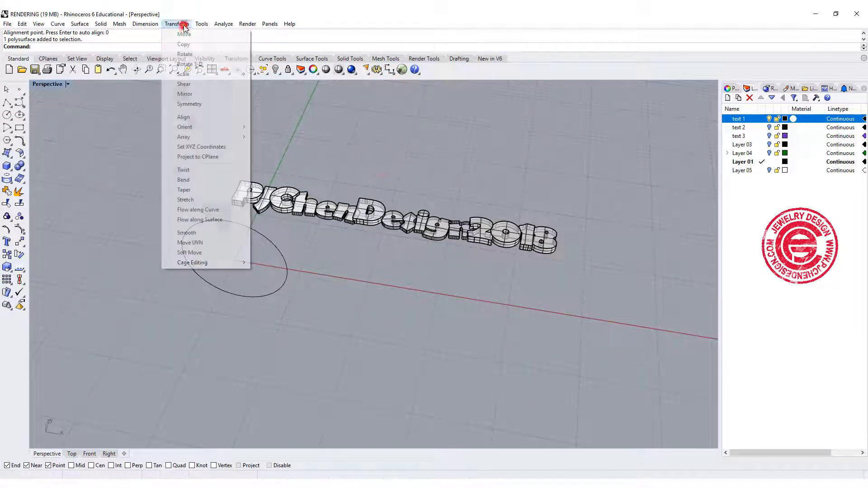
left_click(190, 210)
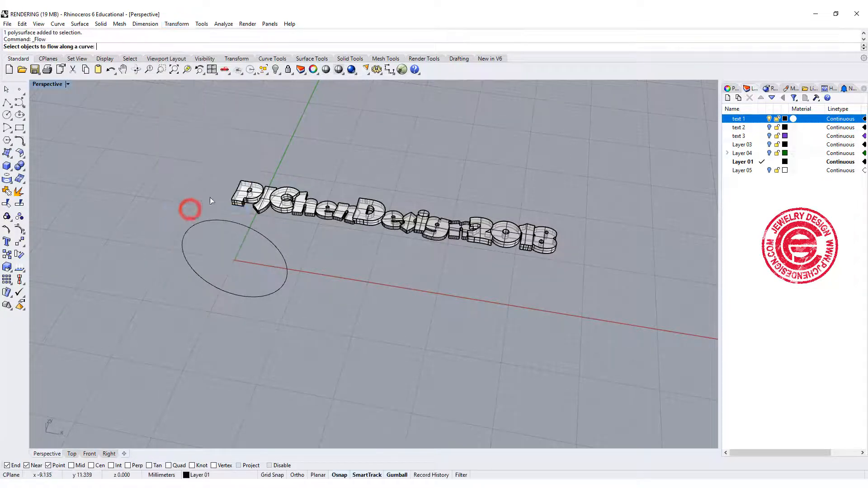
left_click(234, 203)
key("Return")
scroll(242, 202, "up", 4)
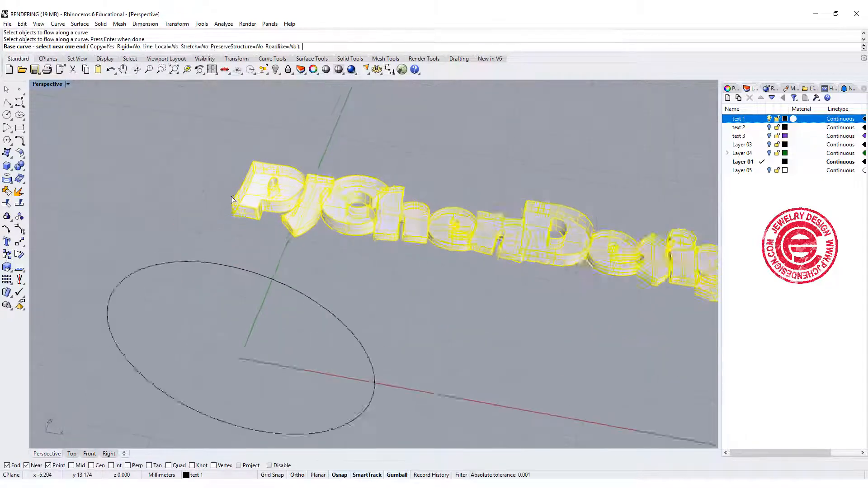
left_click(253, 202)
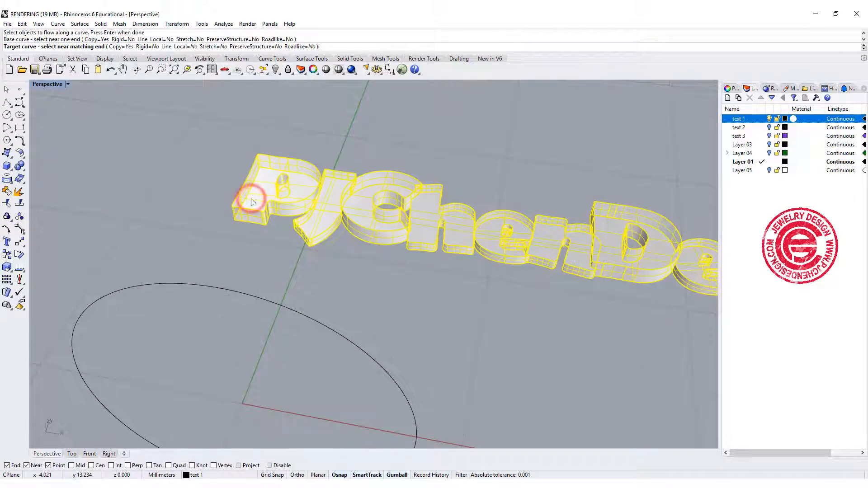
scroll(253, 209, "down", 4)
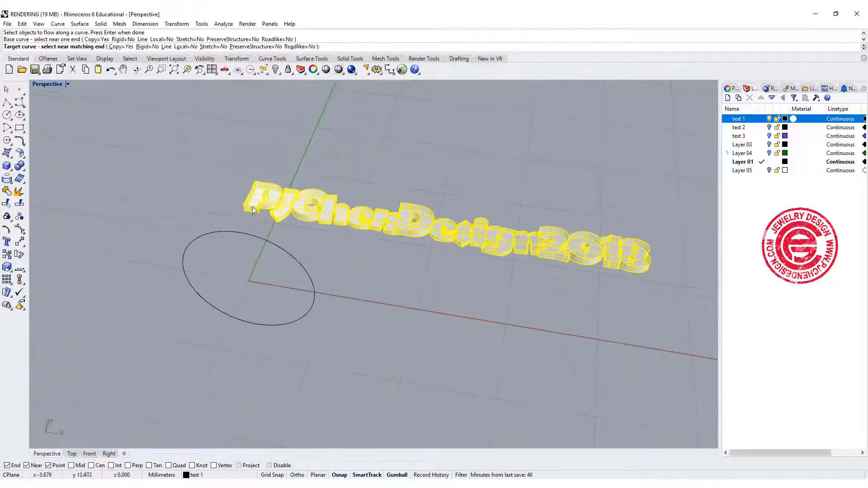
left_click(261, 239)
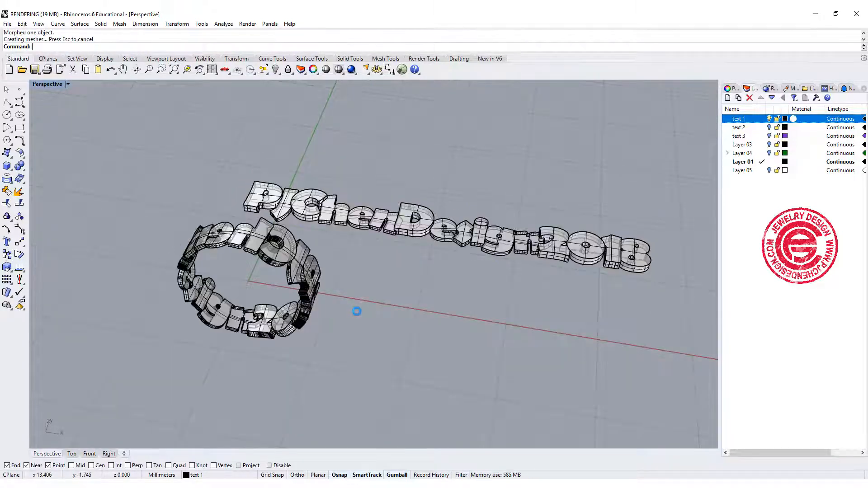
Step: Inspect the text wrapped around the ring circle and delete that copy
mouse_move(361, 310)
right_mouse_down()
mouse_move(272, 241)
mouse_move(294, 235)
mouse_move(292, 255)
right_mouse_up()
scroll(290, 261, "up", 3)
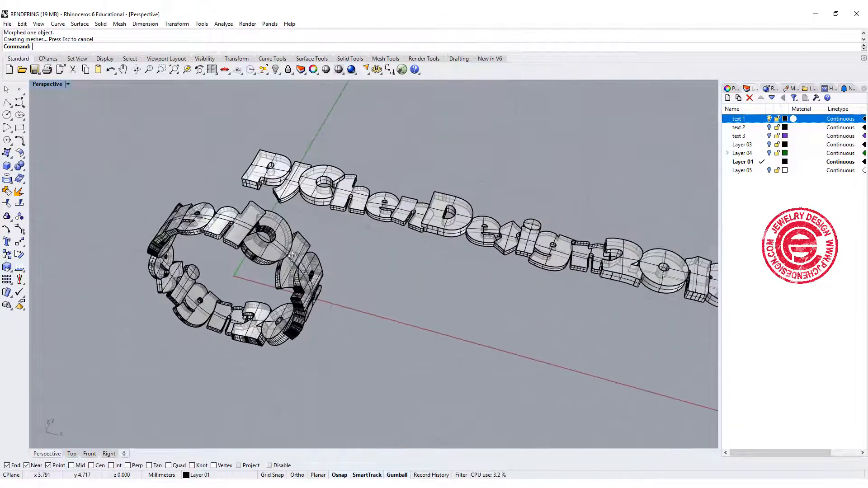
left_click(235, 229)
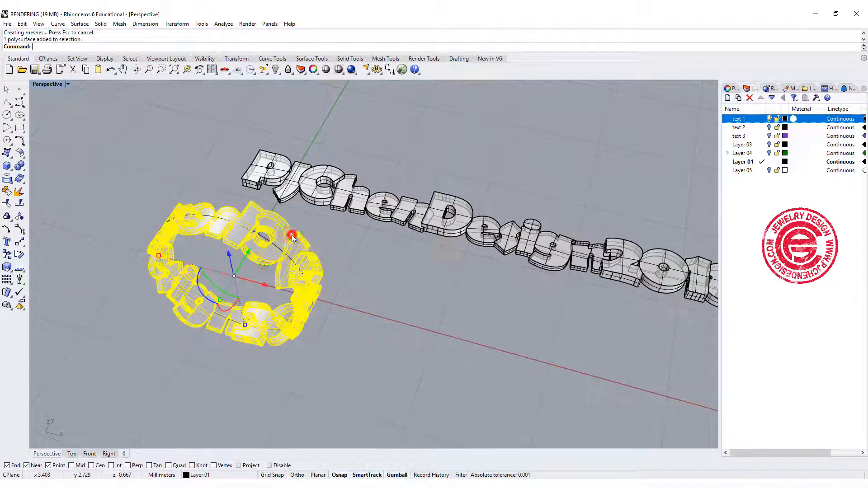
key("Delete")
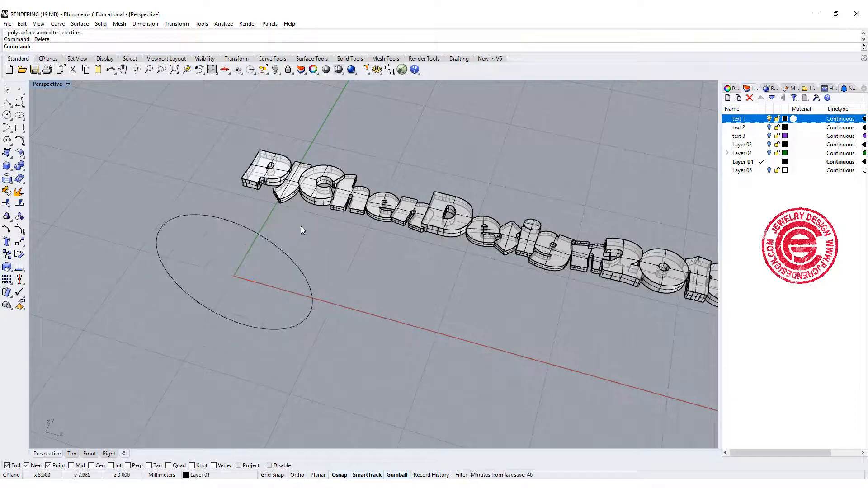
Step: Flow a copy of the text solid along the ring circle, picking the circumference line near the final 8 as base curve
scroll(301, 226, "down", 3)
right_click_drag(302, 242, 324, 236)
scroll(277, 219, "up", 2)
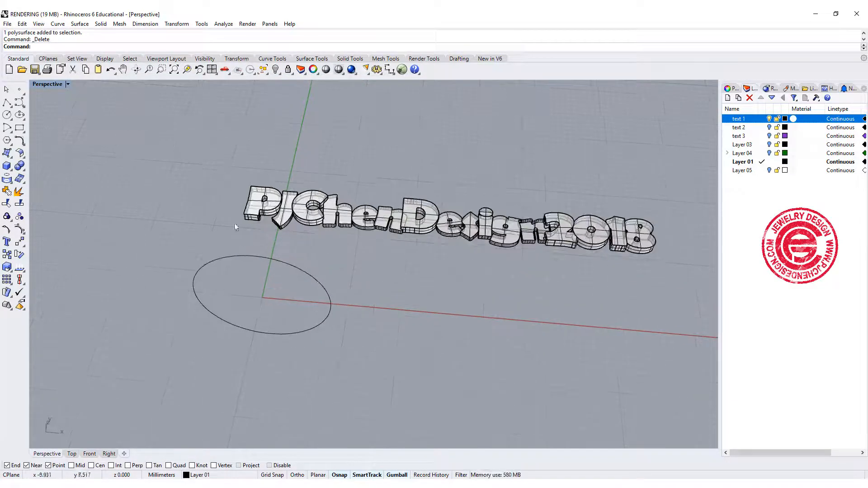
scroll(278, 231, "up", 2)
right_click(241, 231)
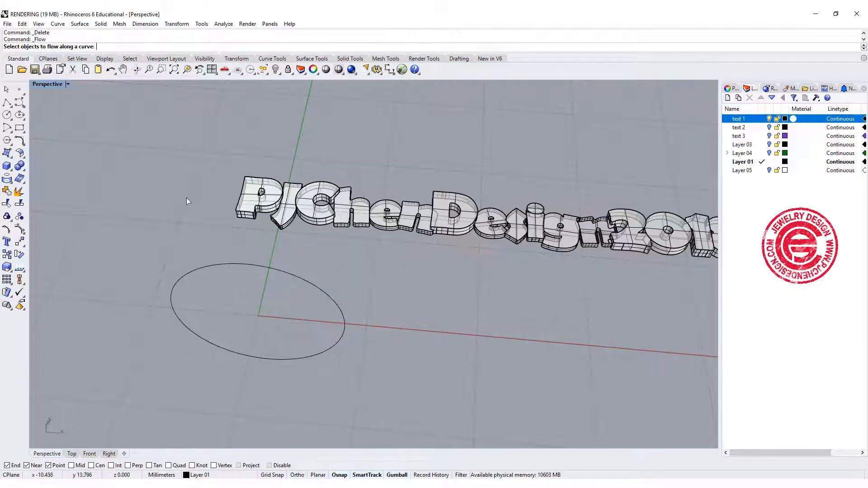
left_click(238, 201)
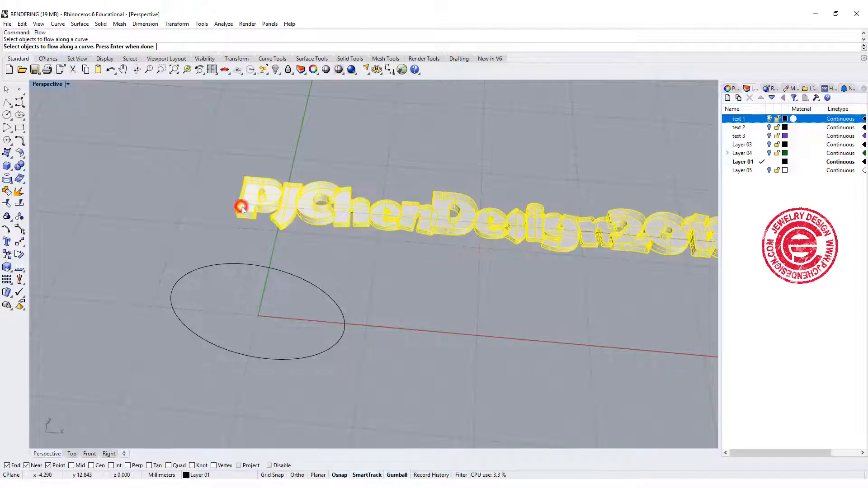
right_click(234, 202)
scroll(529, 278, "down", 2)
scroll(644, 284, "up", 6)
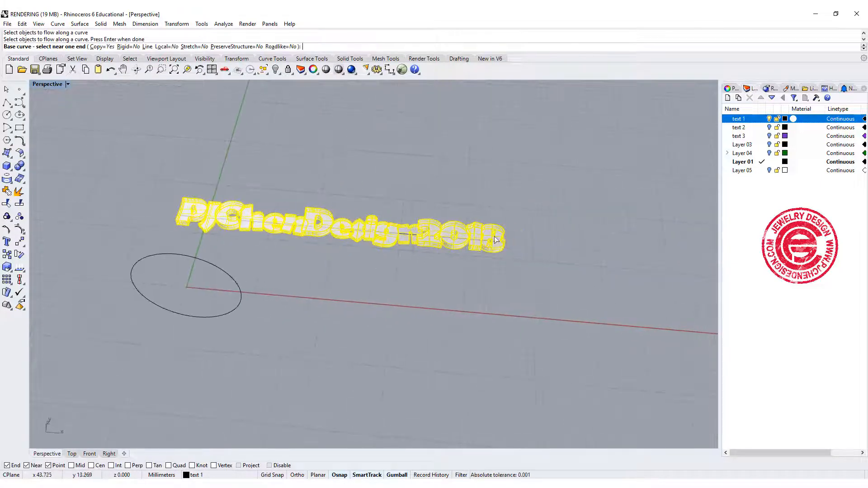
left_click(497, 259)
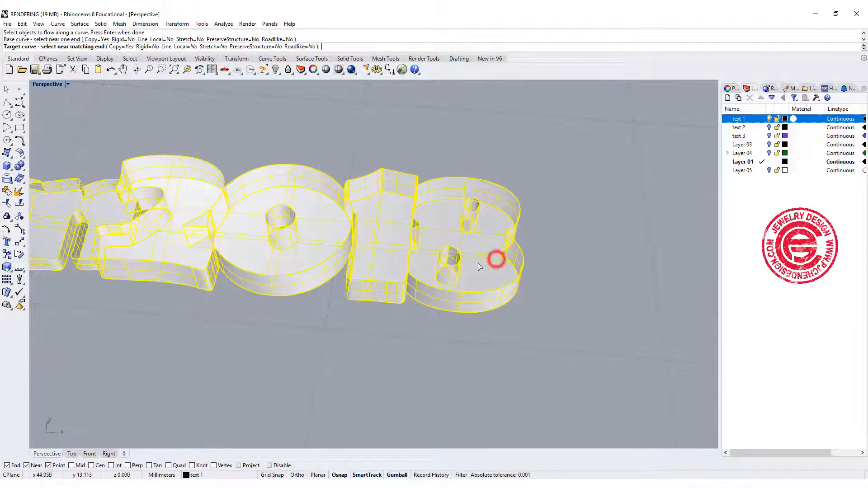
scroll(478, 266, "down", 9)
right_click_drag(224, 243, 407, 248, "shift")
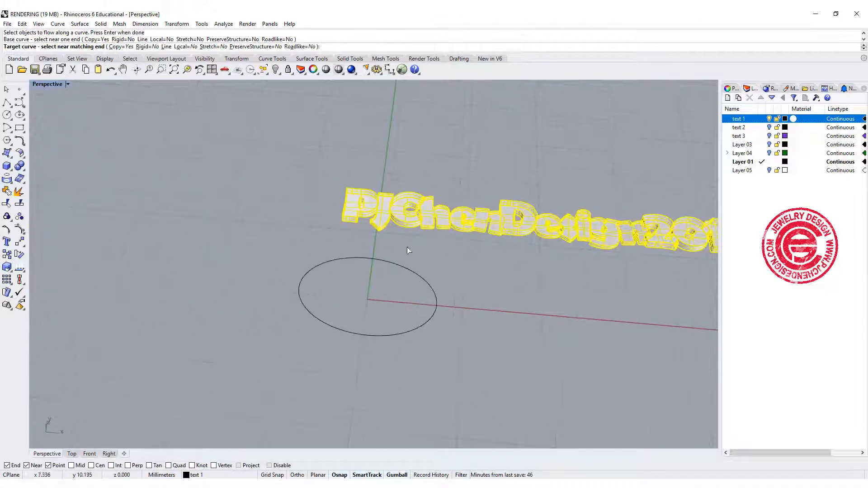
left_click(378, 259)
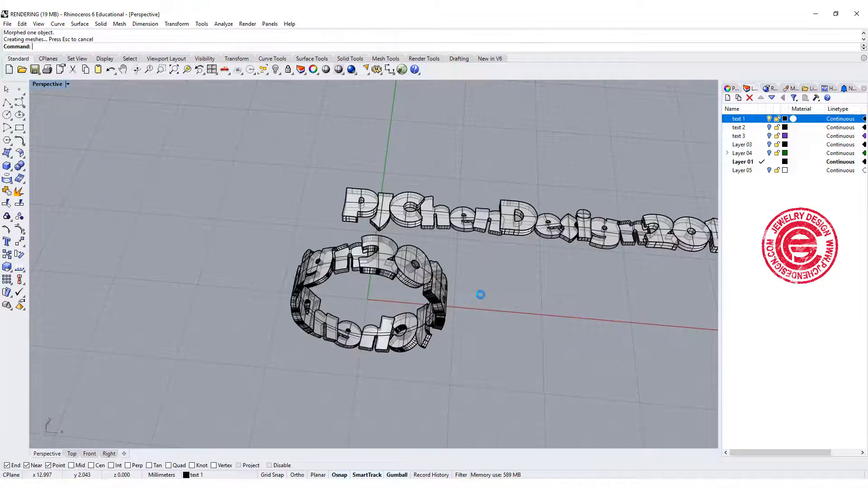
Step: Inspect the seam between the 8 and the P on the wrapped text, and undo that flow
right_click_drag(482, 322, 356, 241)
scroll(317, 224, "up", 8)
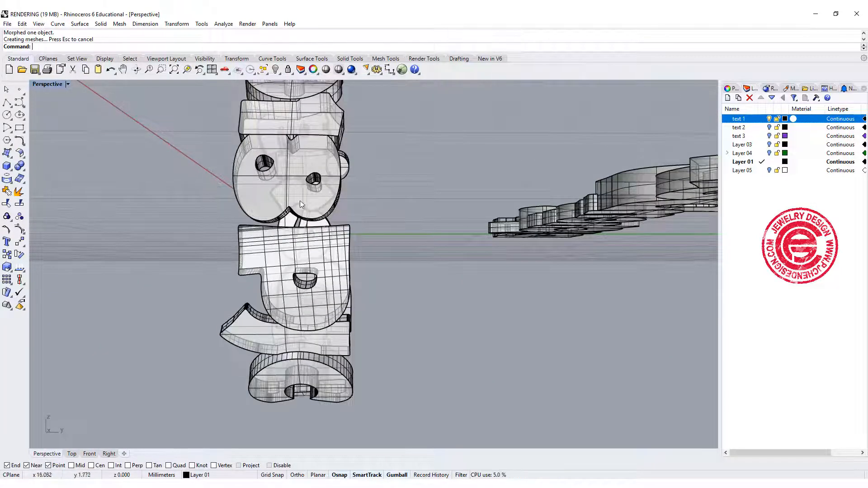
right_click_drag(316, 222, 351, 258)
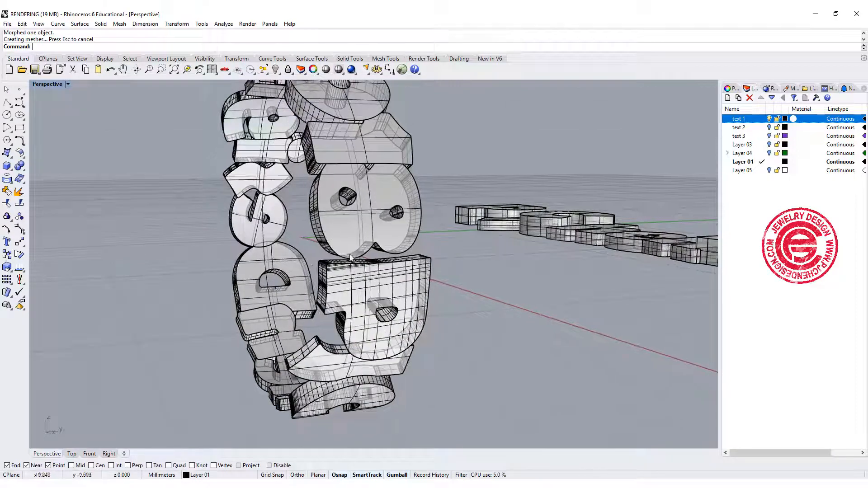
scroll(461, 229, "down", 3)
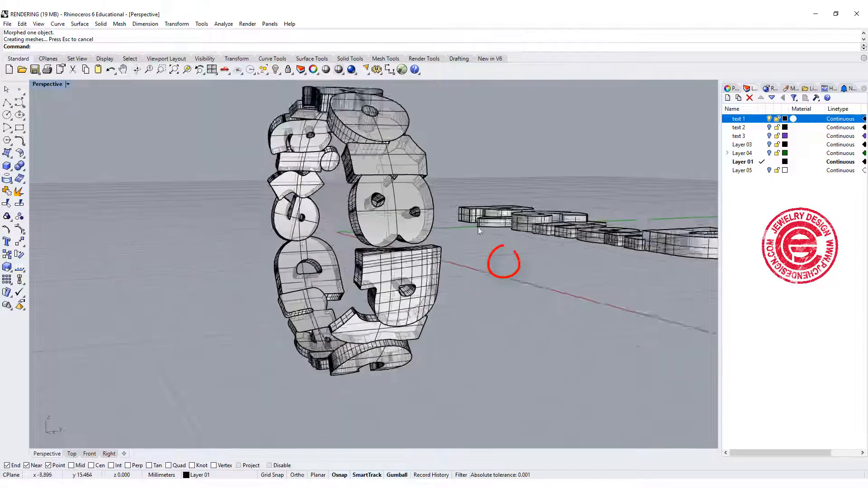
mouse_move(481, 229)
right_mouse_down()
mouse_move(535, 325)
mouse_move(572, 310)
mouse_move(444, 261)
mouse_move(396, 256)
right_mouse_up()
scroll(575, 304, "down", 4)
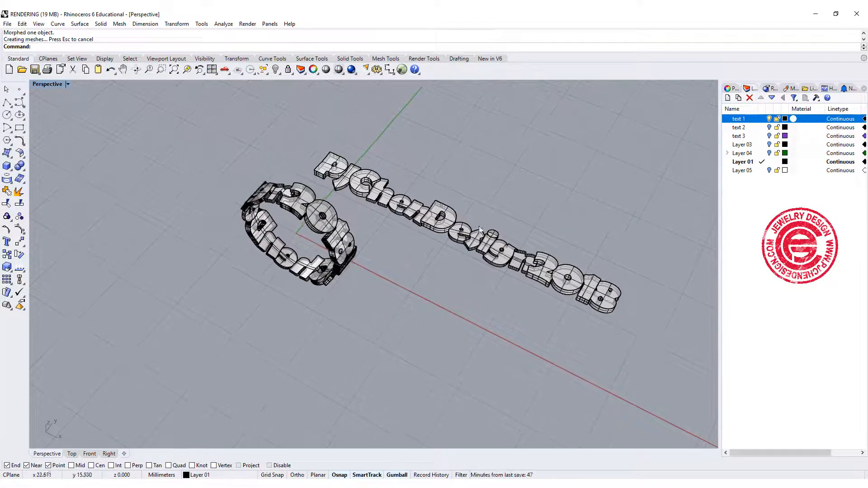
key("ctrl+z")
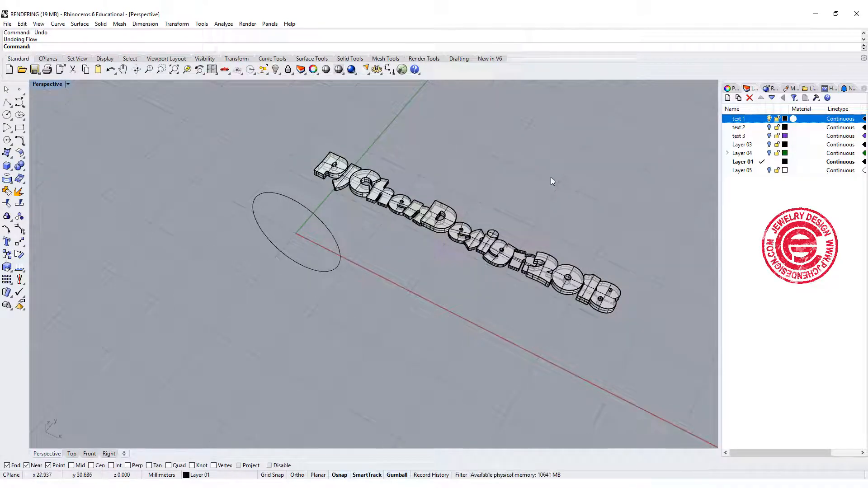
Step: Turn on Record History and flow a copy of the text solid along the ring circle, picking the base line near the 8
left_click(176, 24)
left_click(207, 210)
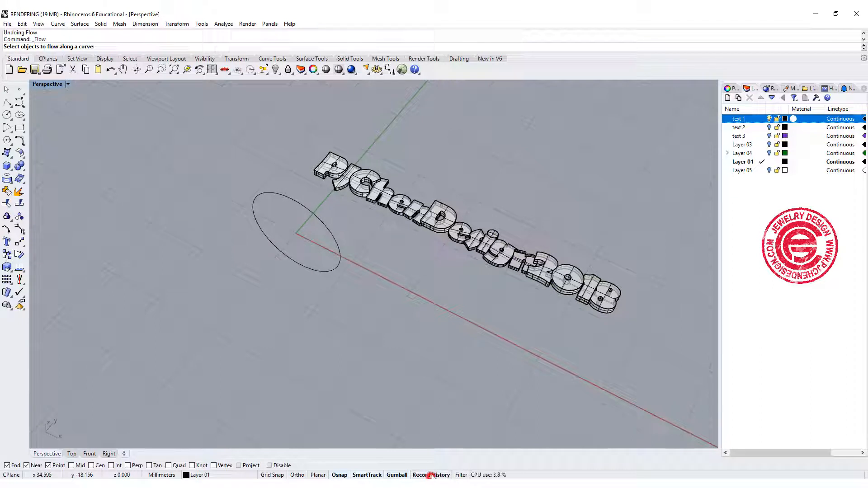
scroll(617, 296, "up", 2)
left_click(617, 296)
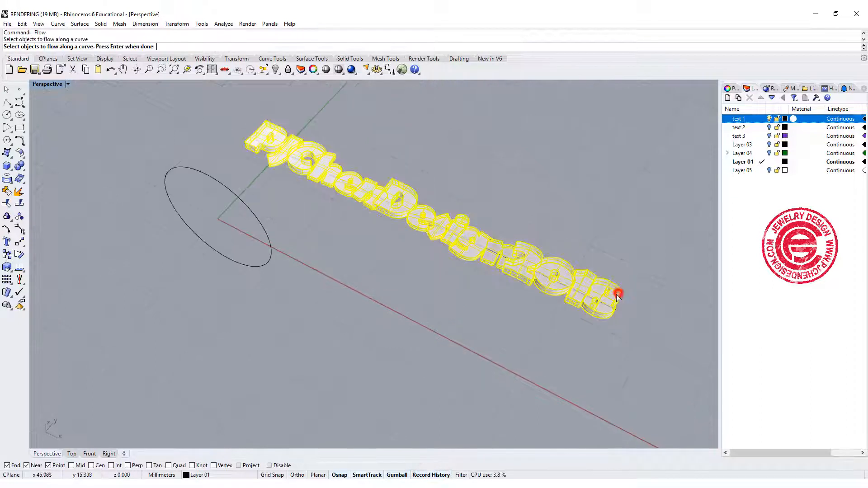
key("Return")
left_click(606, 302)
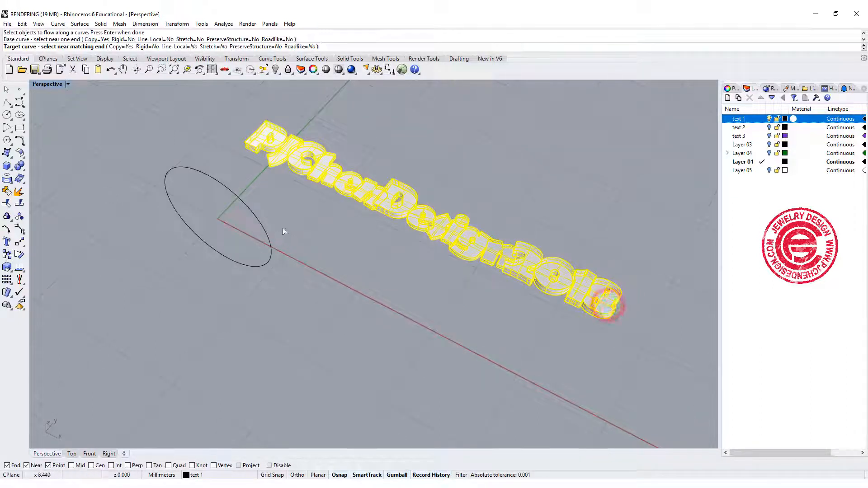
left_click(243, 205)
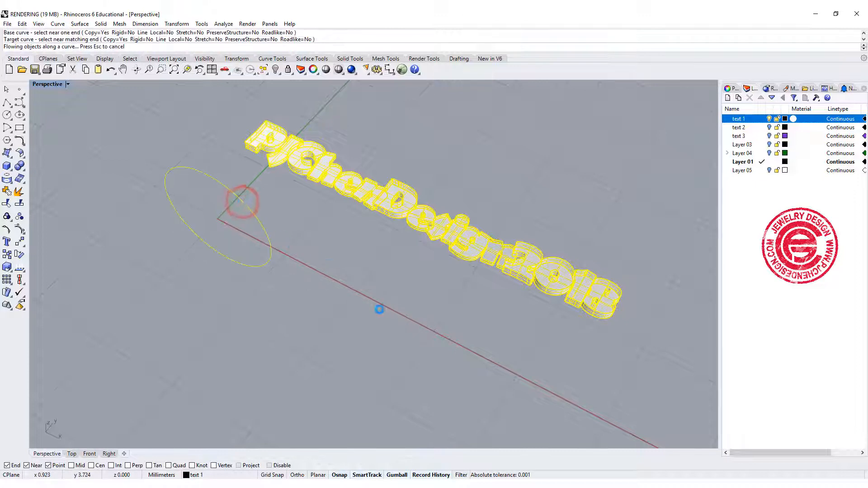
Step: Check the gap between the 8 and P on the ring, and stretch the straight text slightly lengthwise to close it
right_click_drag(376, 350, 321, 239)
scroll(279, 219, "up", 5)
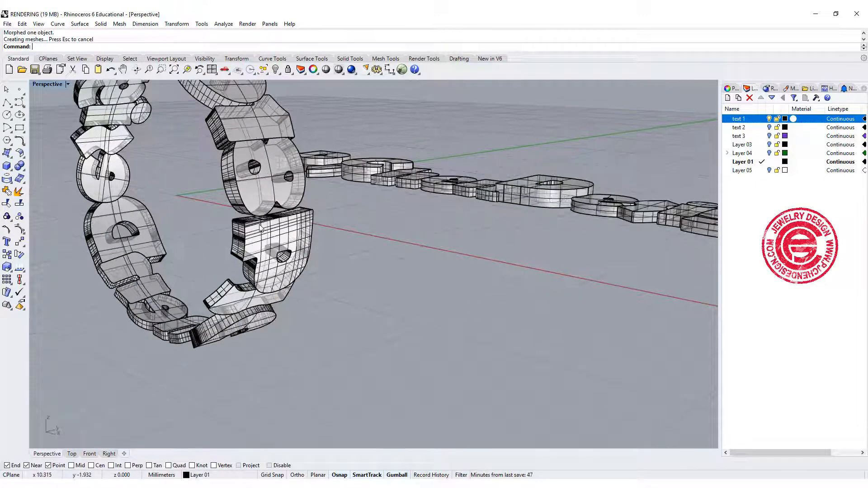
right_click_drag(372, 256, 440, 280)
scroll(441, 280, "down", 4)
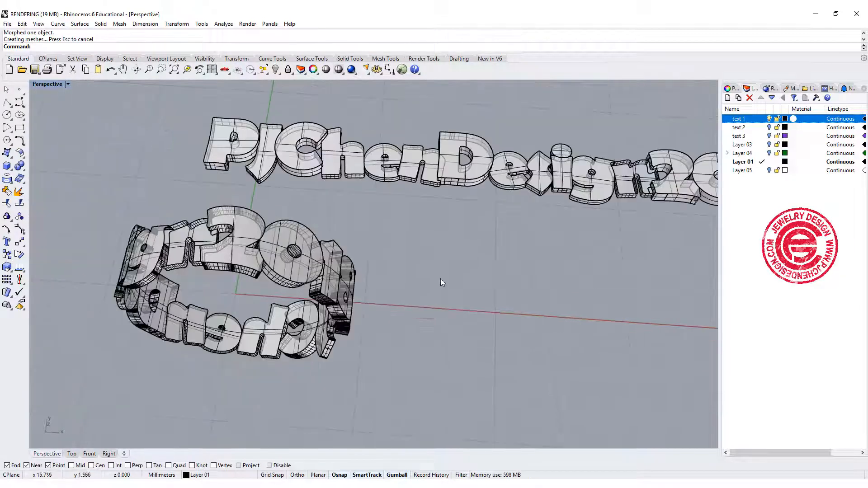
left_click(453, 180)
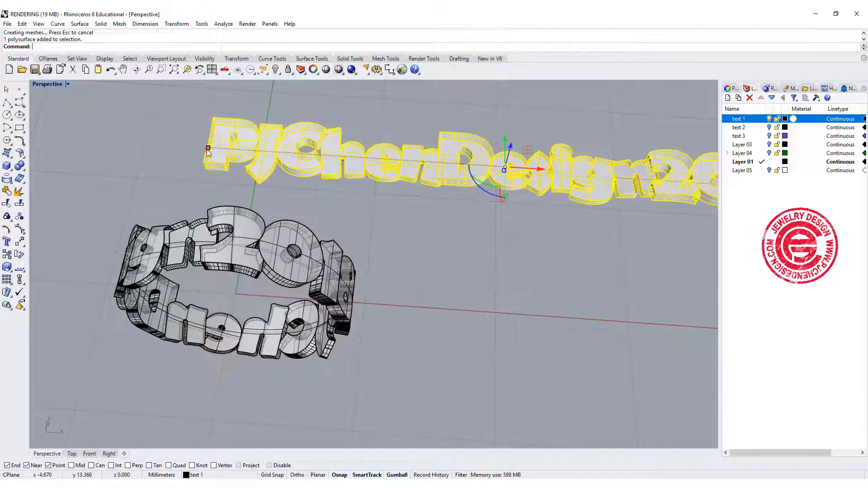
left_click_drag(208, 149, 201, 151)
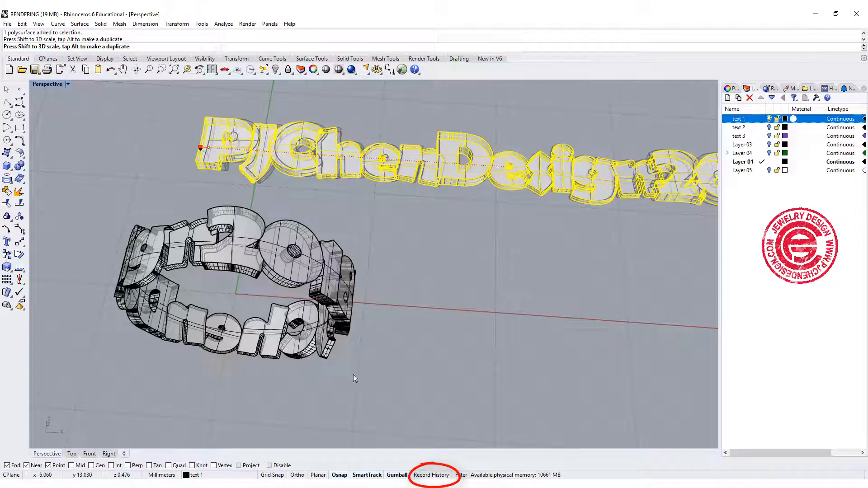
Step: Shorten the straight text slightly in small lengthwise scalings to reduce the overlap of the 8 and P on the ring, and deselect it
right_click_drag(378, 326, 328, 246)
scroll(325, 256, "up", 3)
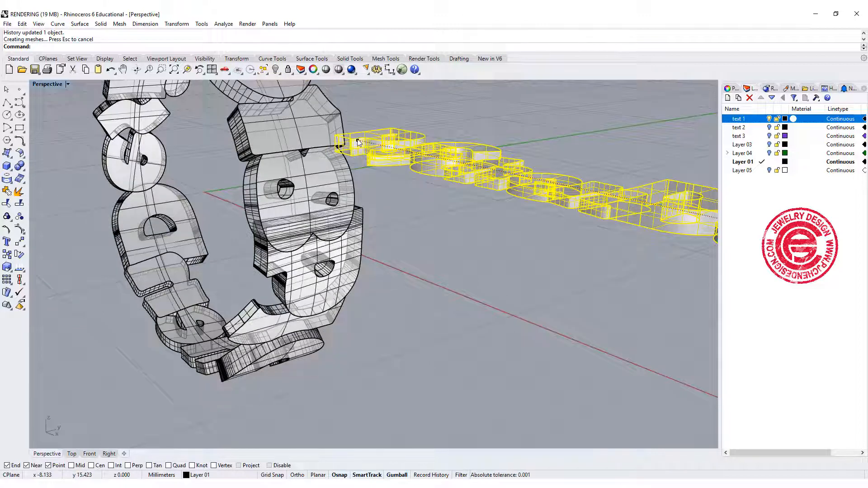
left_click_drag(358, 143, 370, 269)
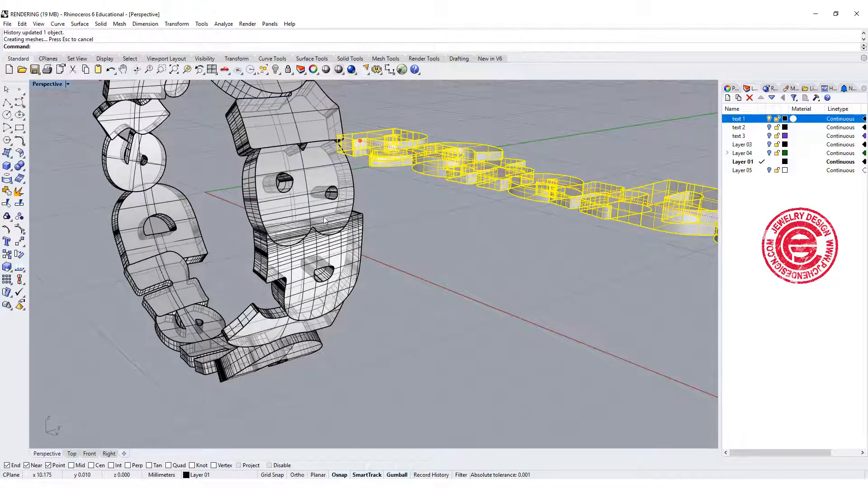
left_click_drag(360, 143, 363, 146)
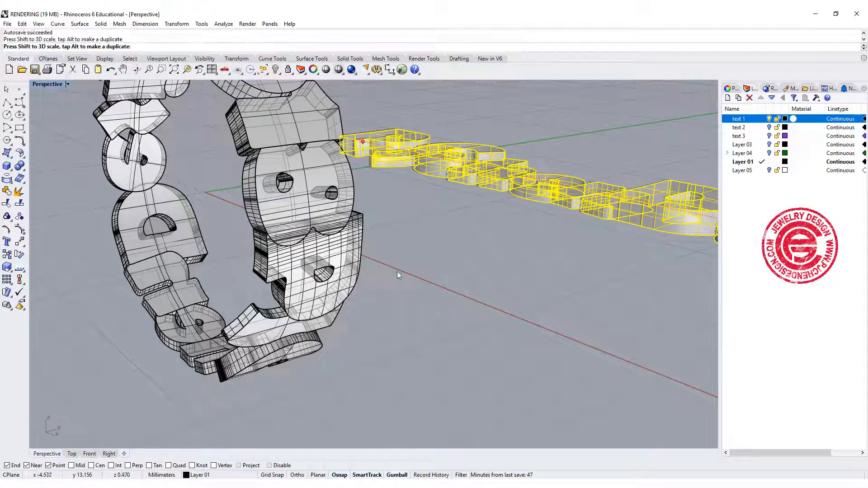
left_click_drag(396, 272, 405, 269)
left_click(415, 263)
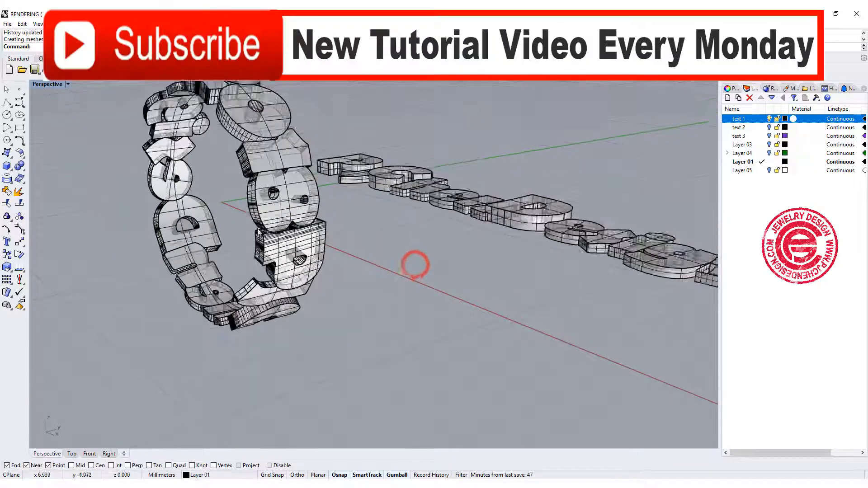
right_click_drag(259, 232, 417, 343)
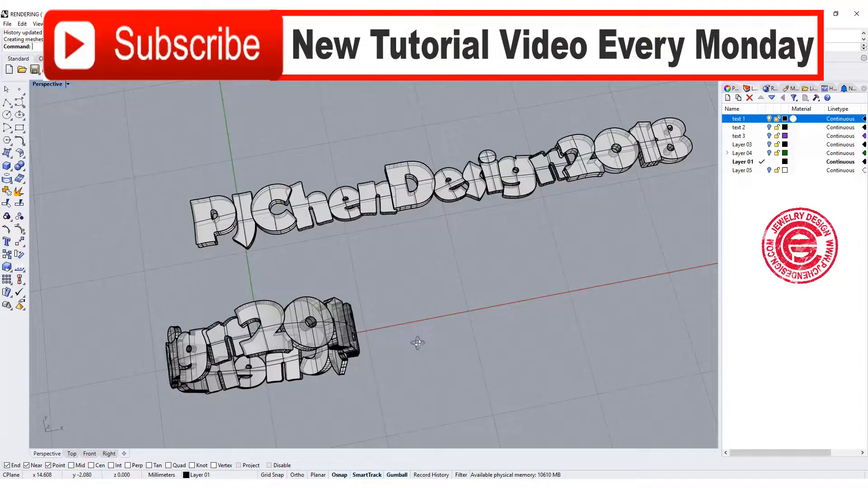
right_click_drag(468, 322, 421, 317)
right_click_drag(411, 353, 406, 338)
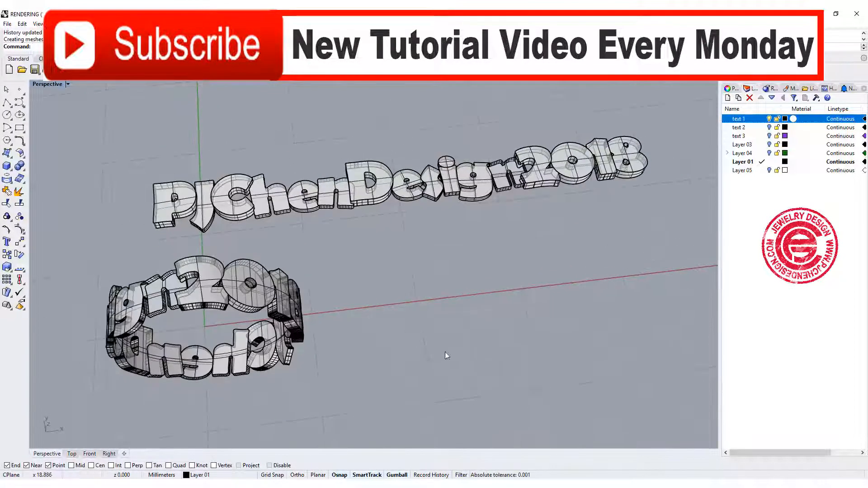